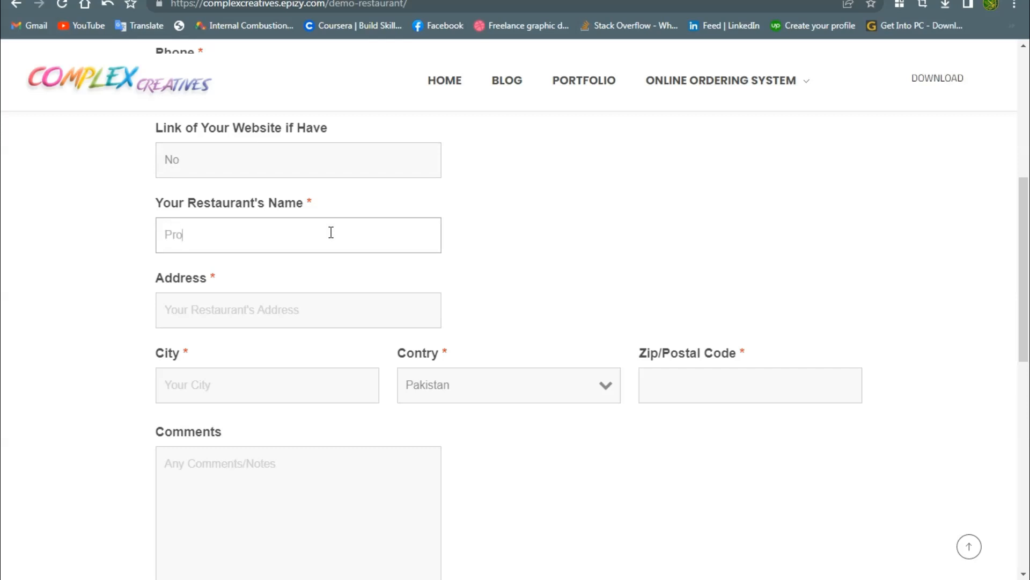
Apply for 'Pronto Restaurant Demo' using its saved Faisalabad address and submit the application
type("nto Restaurant Demo")
left_click(311, 306)
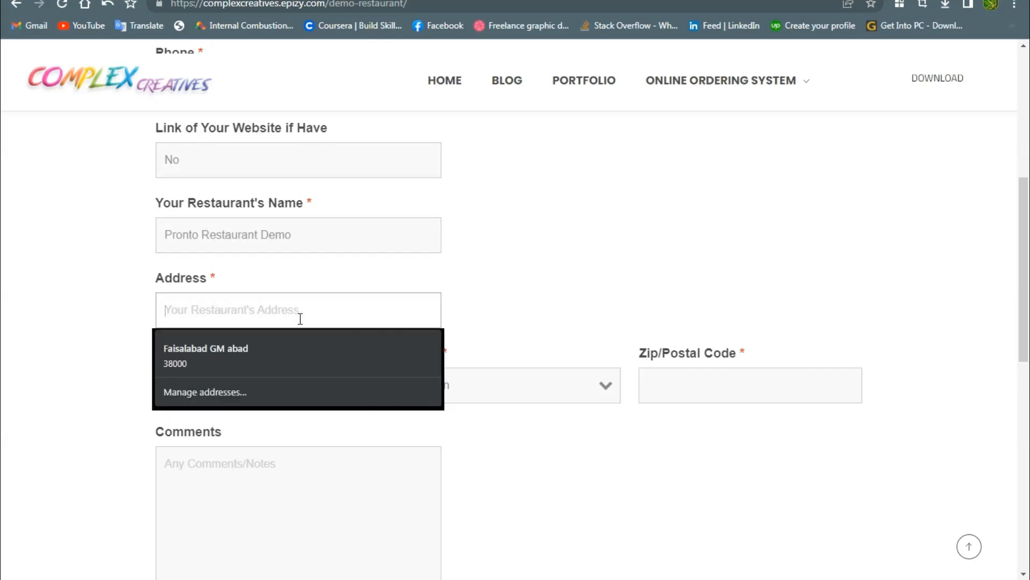
left_click(294, 352)
scroll(292, 351, "down", 4)
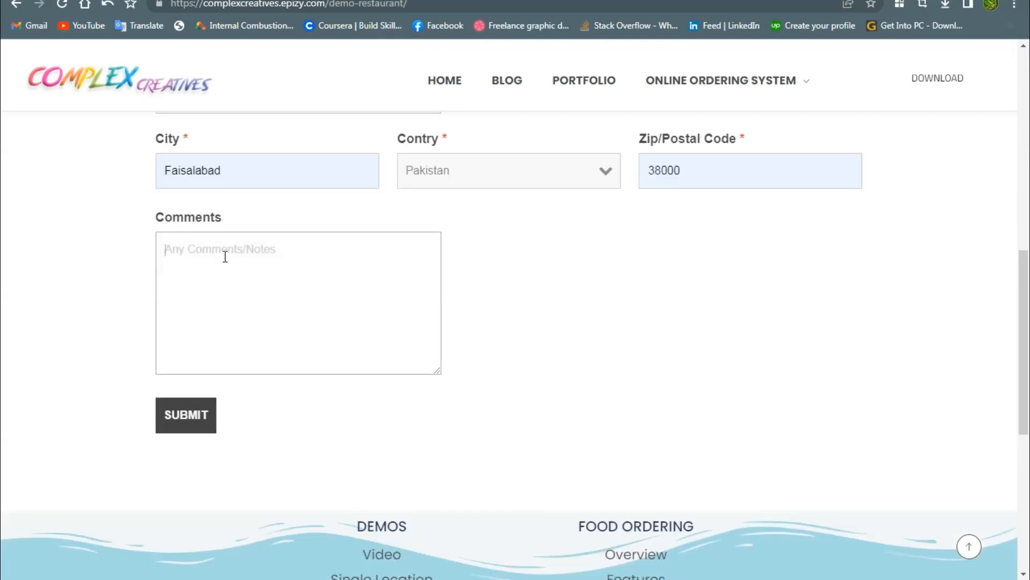
double_click(221, 223)
left_click(193, 414)
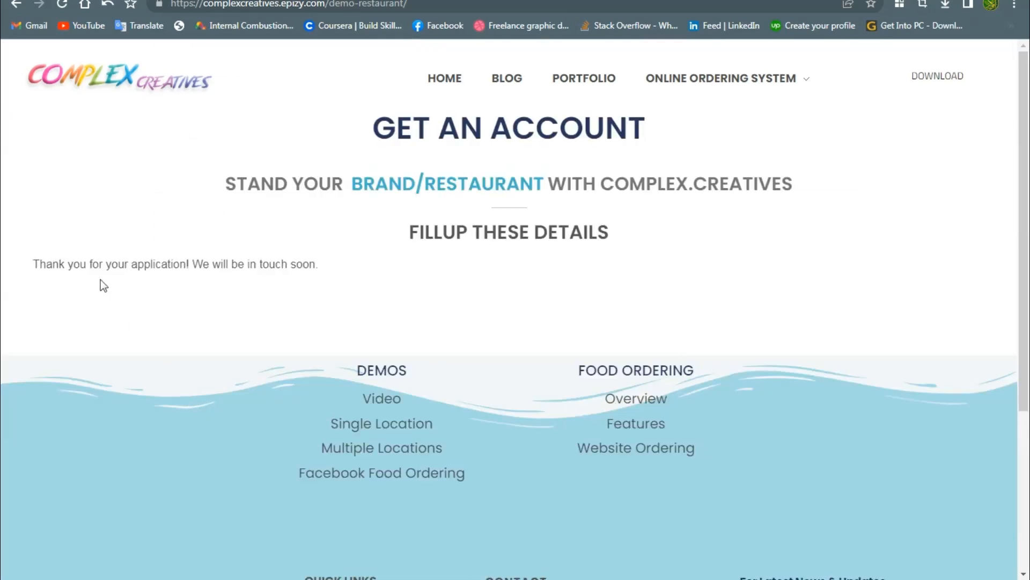
left_click_drag(31, 264, 301, 270)
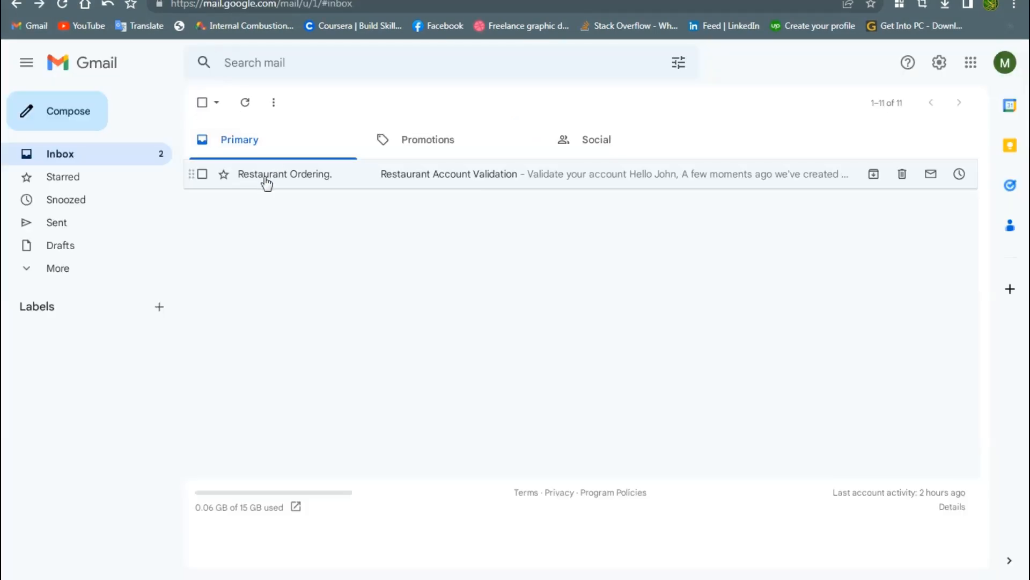
Open the Restaurant Account Validation email and follow its 'Validate Pronto Restaurant Demo' link
left_click(266, 180)
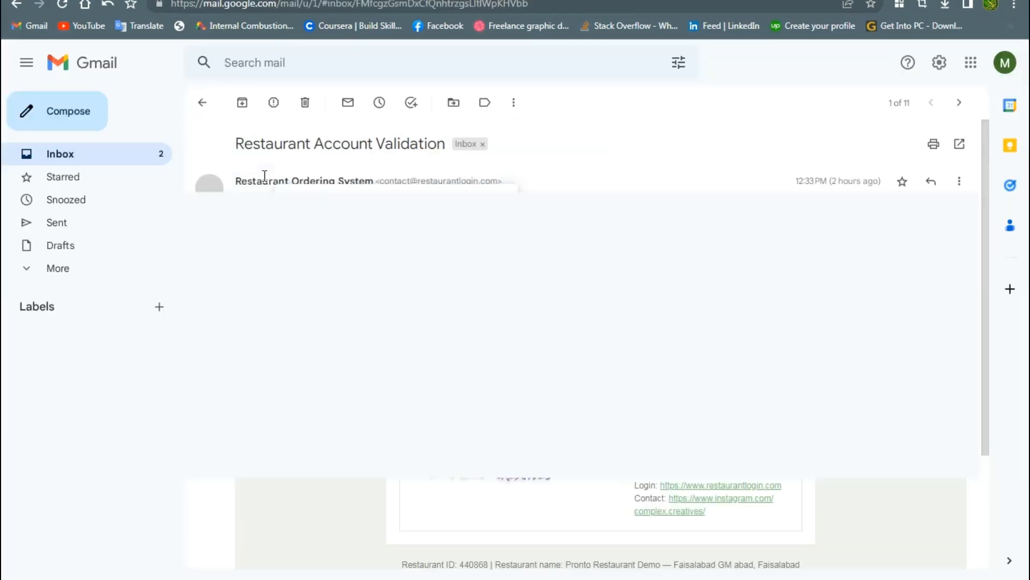
mouse_move(265, 178)
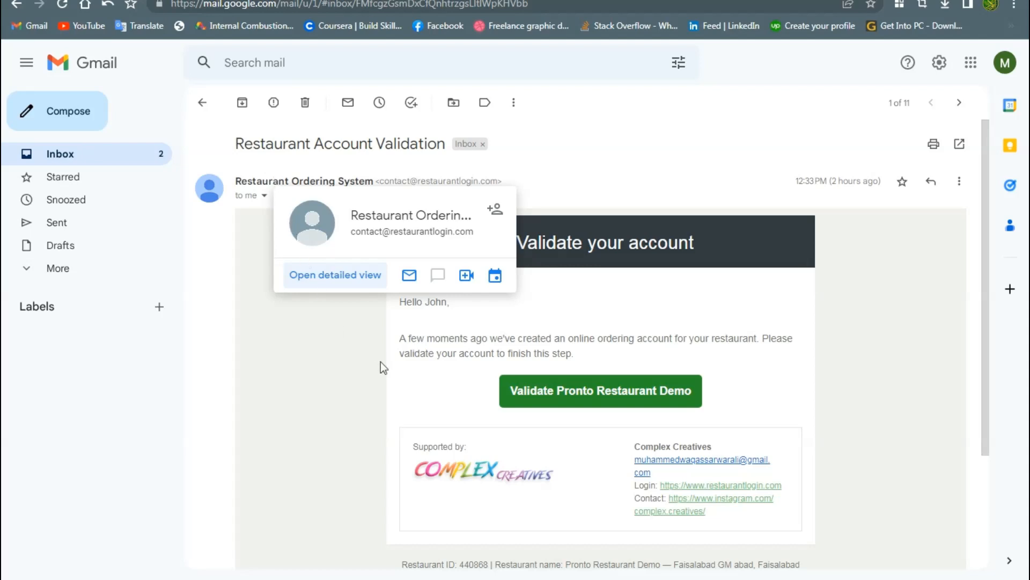
left_click(600, 399)
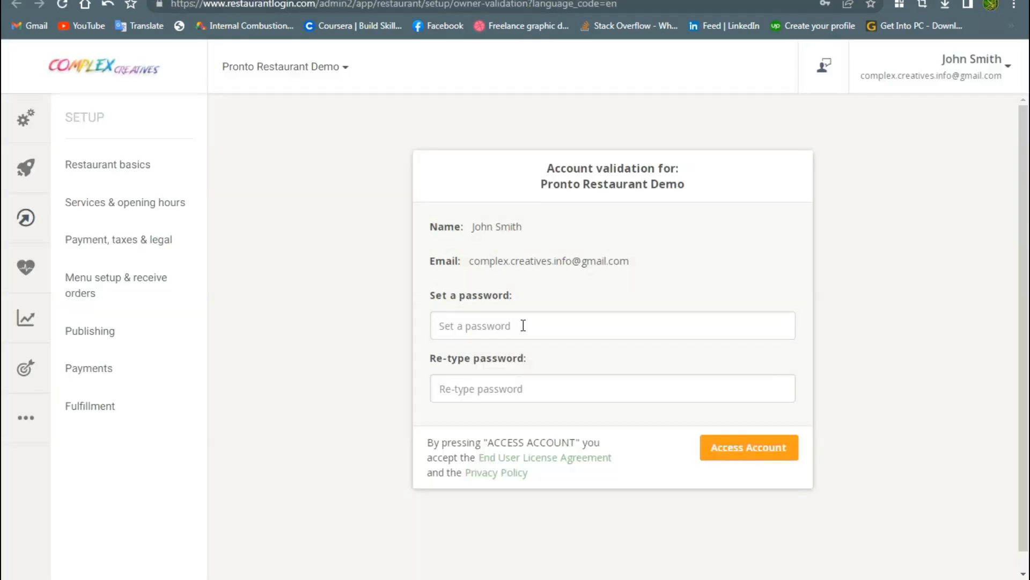
Set and confirm the new account password, then access the account
left_click(524, 326)
type("a")
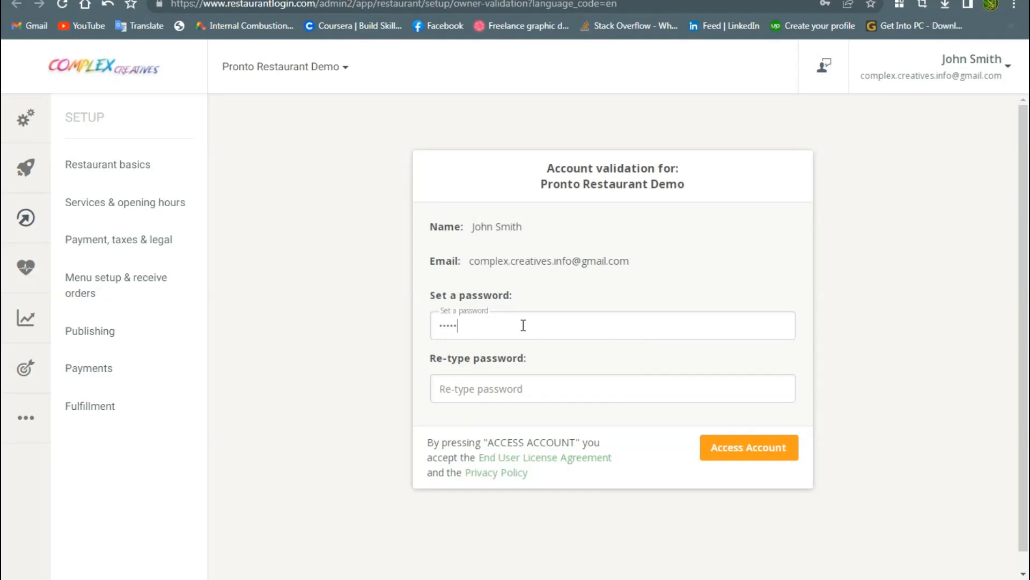
left_click(507, 386)
type("a")
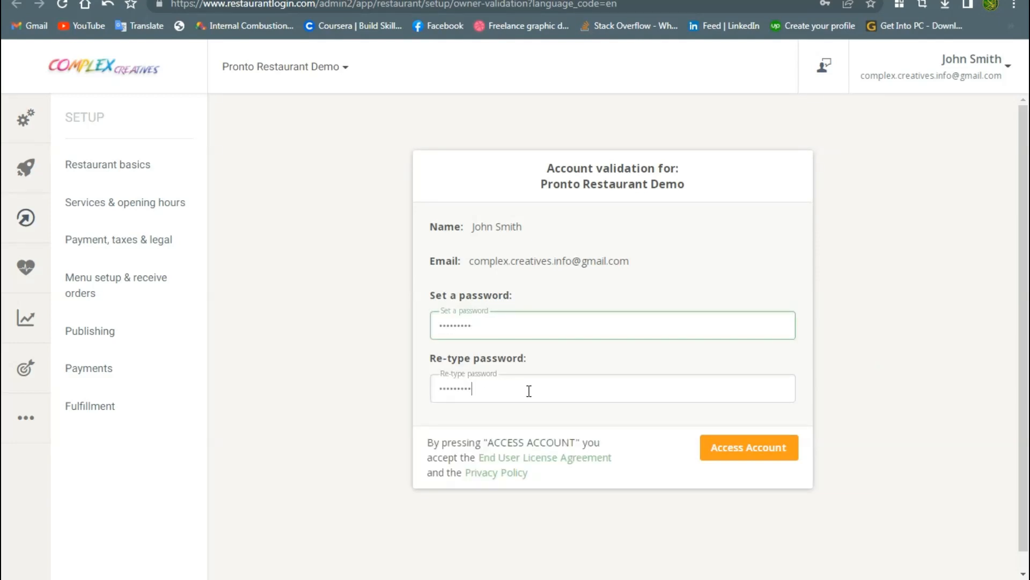
left_click(733, 452)
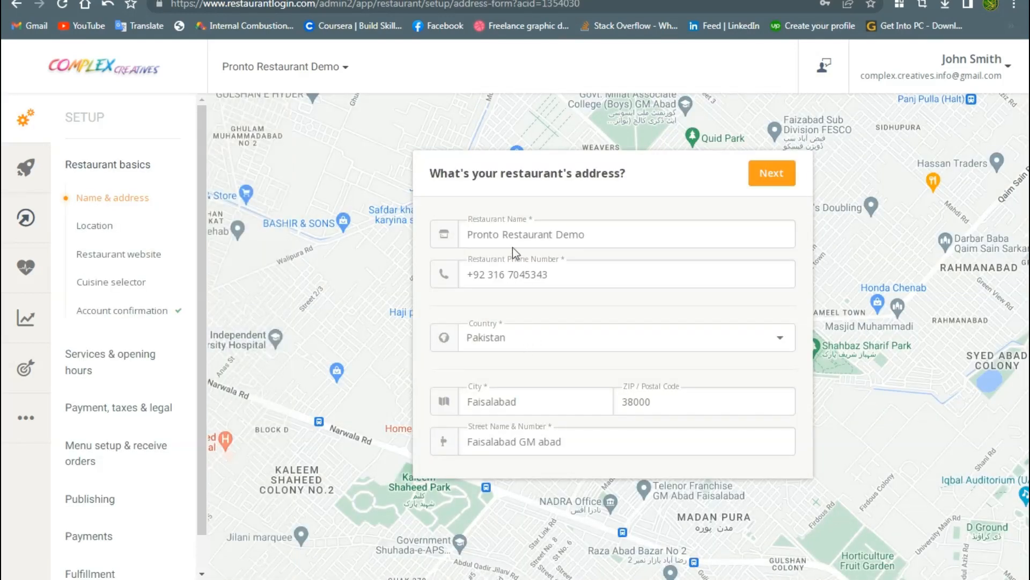
Confirm the restaurant name and Pakistan as the country, then accept the address
left_click_drag(468, 236, 474, 275)
left_click(534, 339)
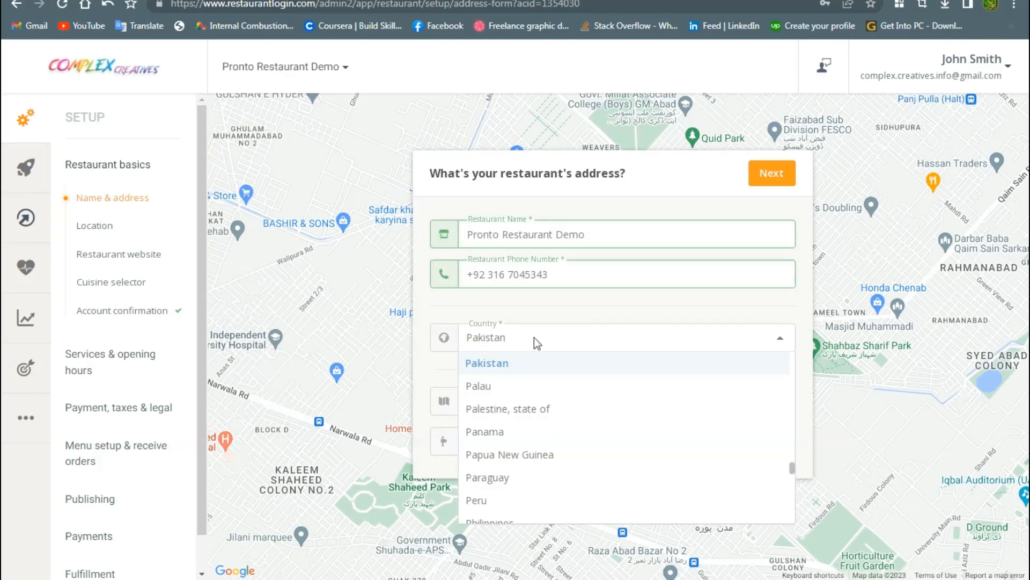
left_click(525, 368)
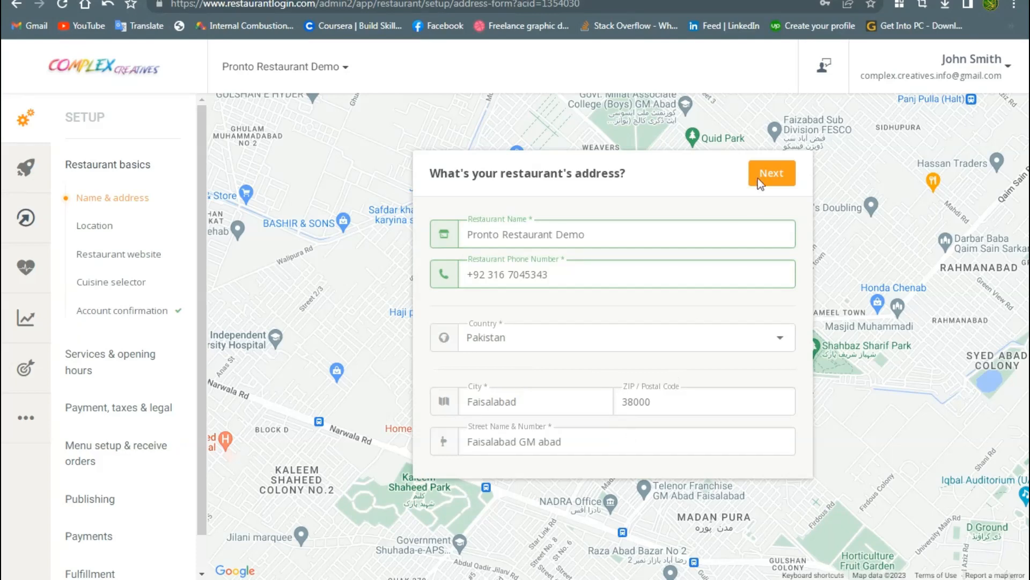
left_click(773, 184)
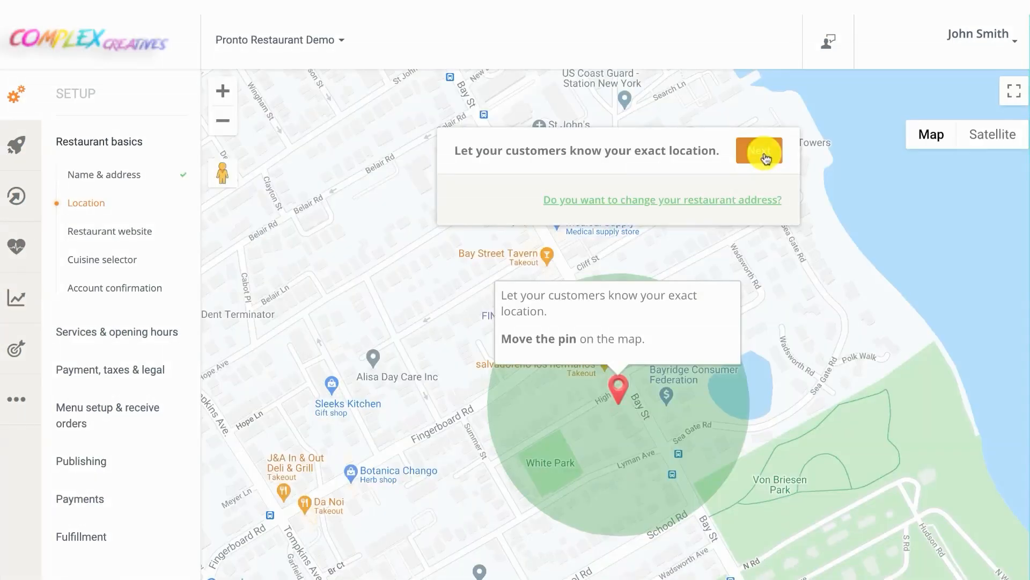
Pin the restaurant's exact spot on the map and answer that it has no website
scroll(619, 421, "down", 5)
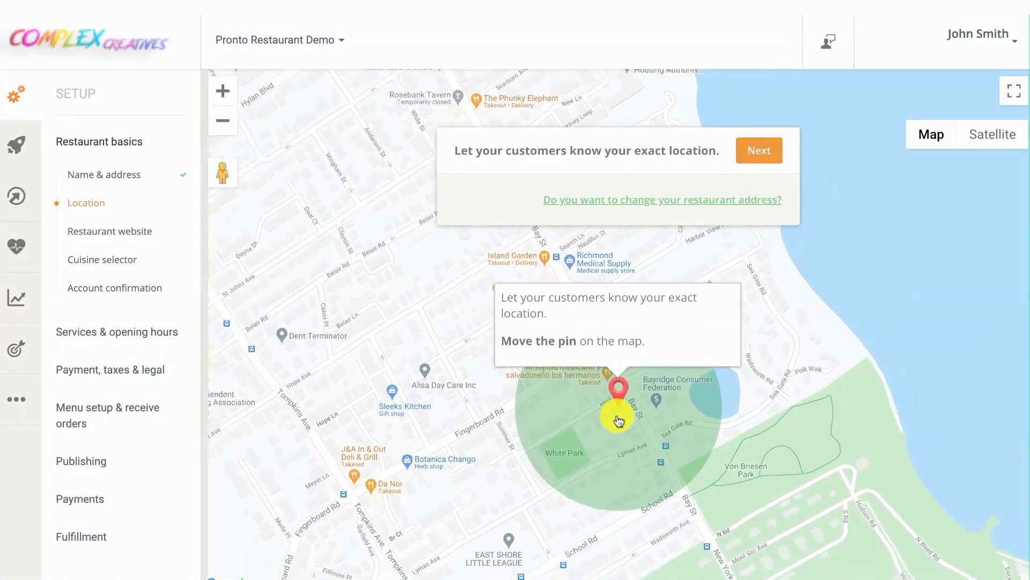
scroll(619, 422, "up", 5)
scroll(618, 422, "up", 3)
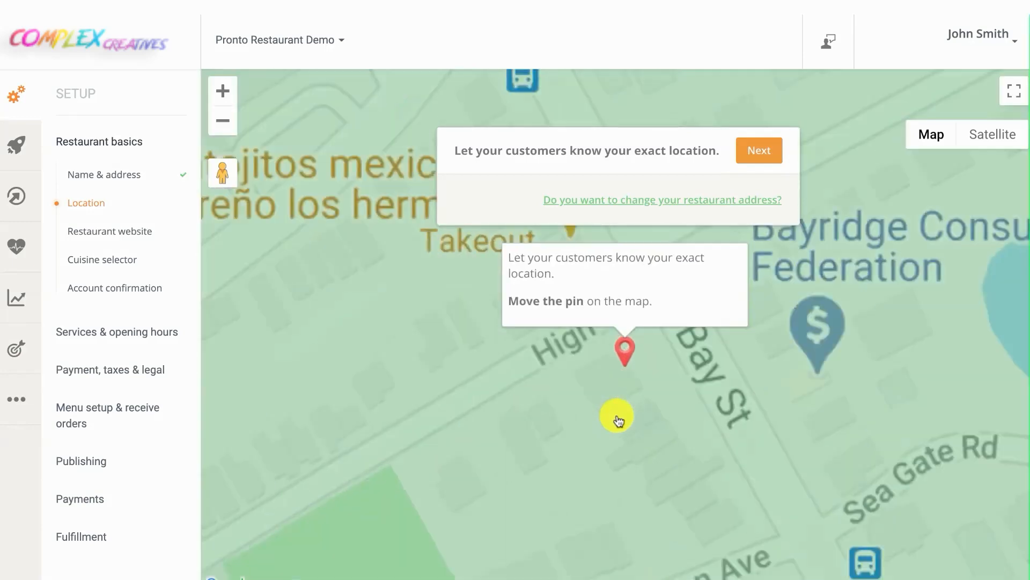
left_click_drag(625, 352, 574, 232)
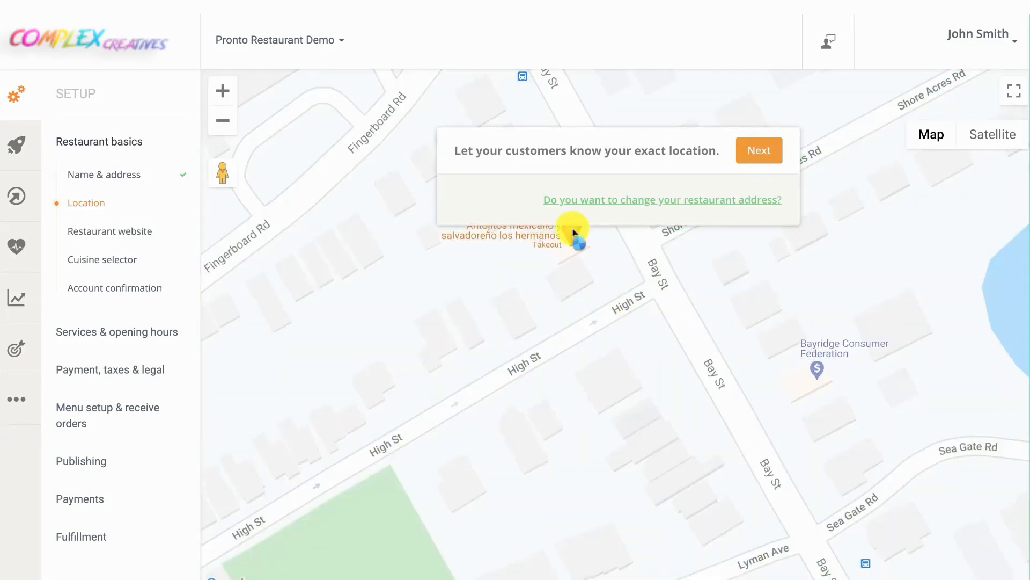
left_click(747, 152)
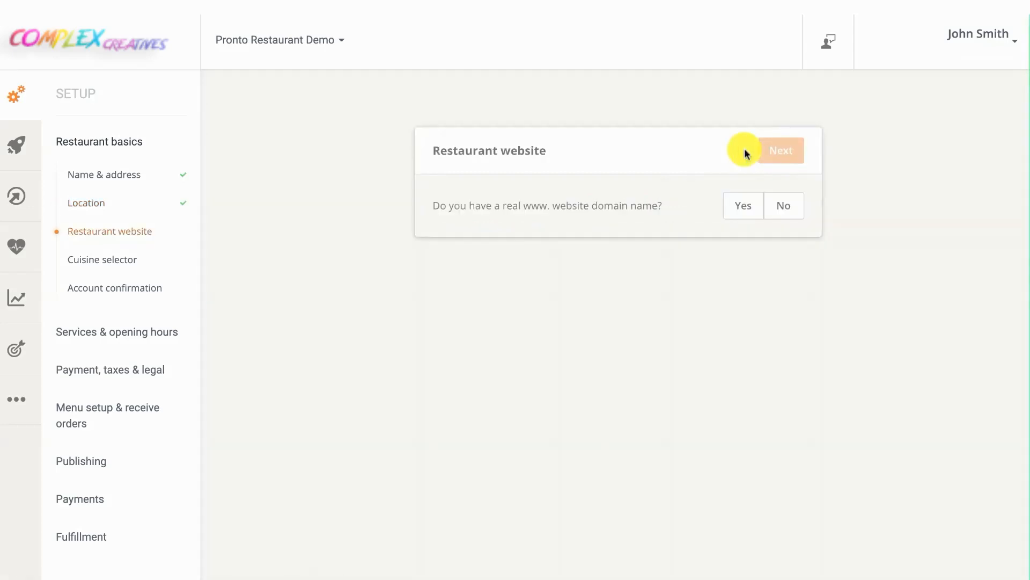
left_click(783, 206)
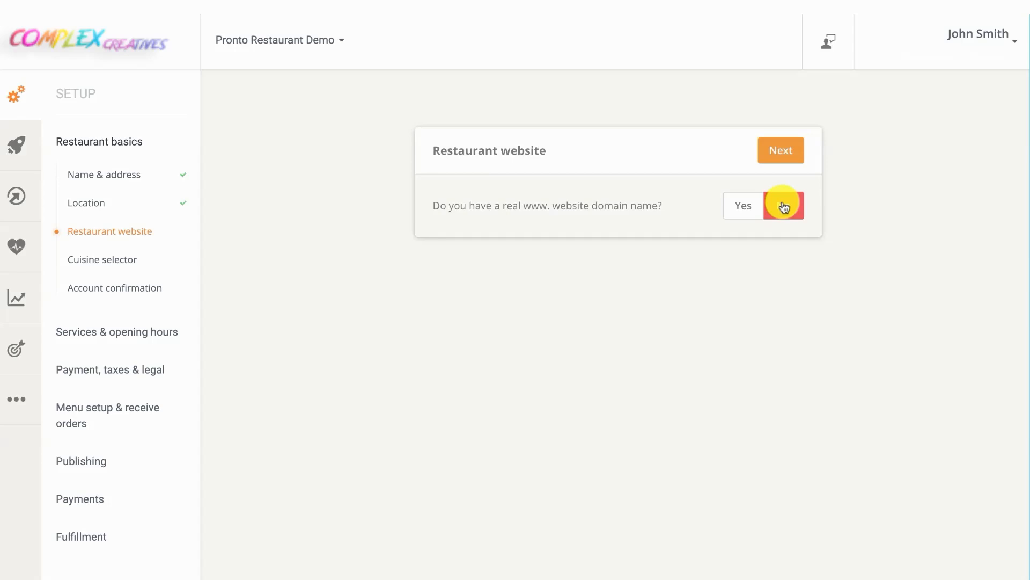
left_click(785, 154)
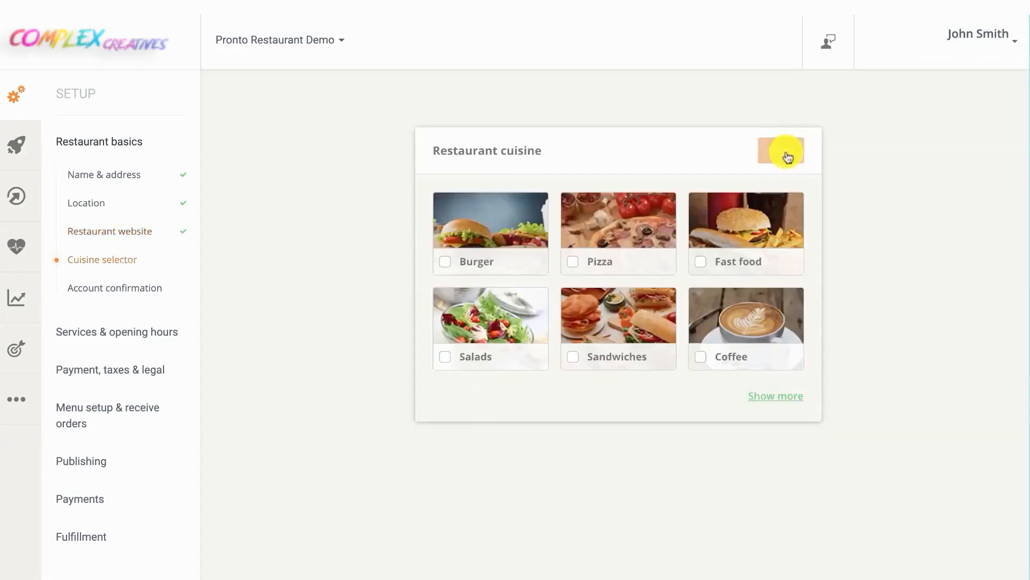
Select Pizza and Pasta as cuisines and add a custom 'Sample Cuisine'
left_click(576, 262)
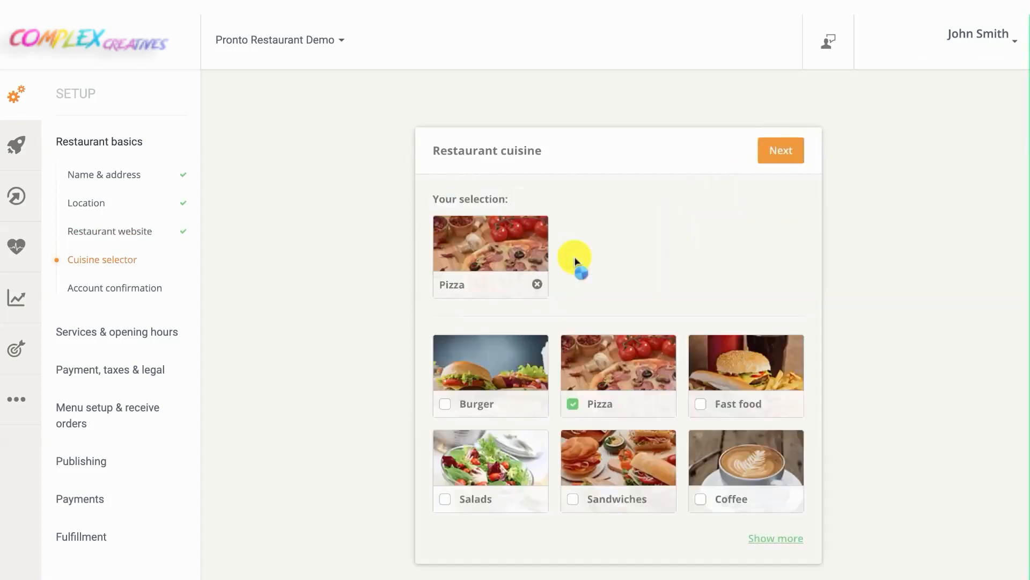
left_click(776, 538)
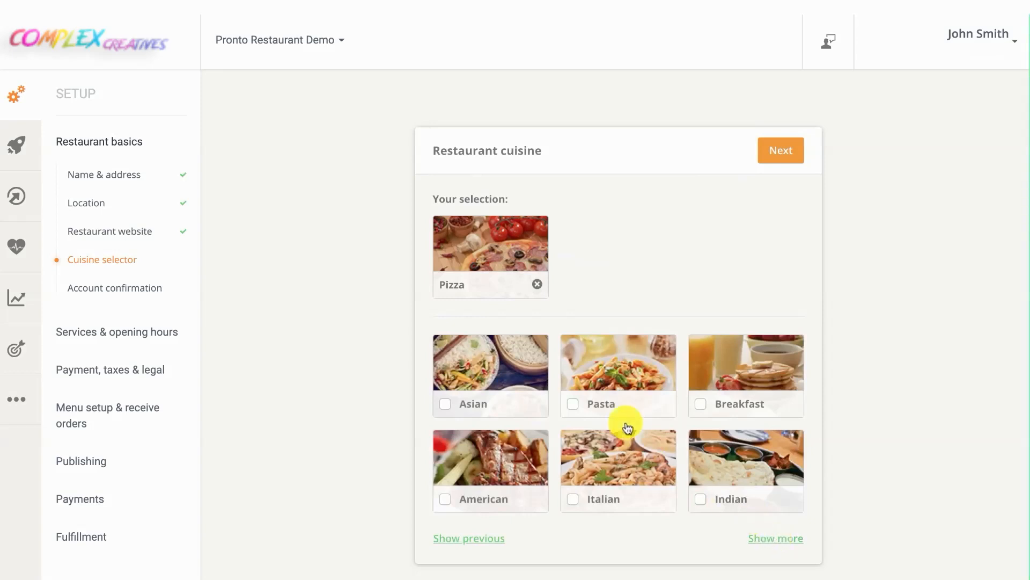
left_click(605, 407)
left_click(782, 540)
left_click(784, 541)
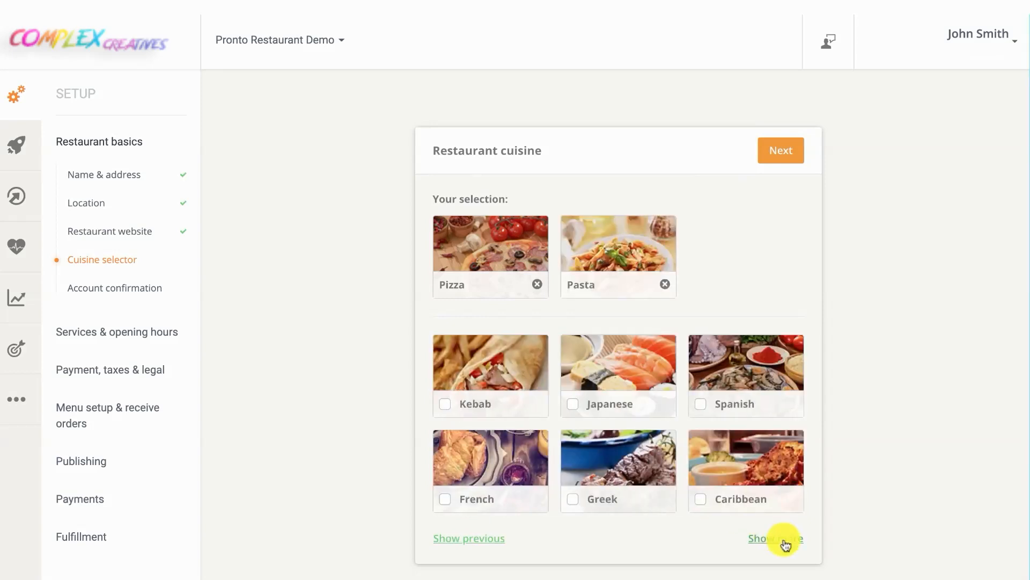
left_click(781, 539)
left_click(773, 539)
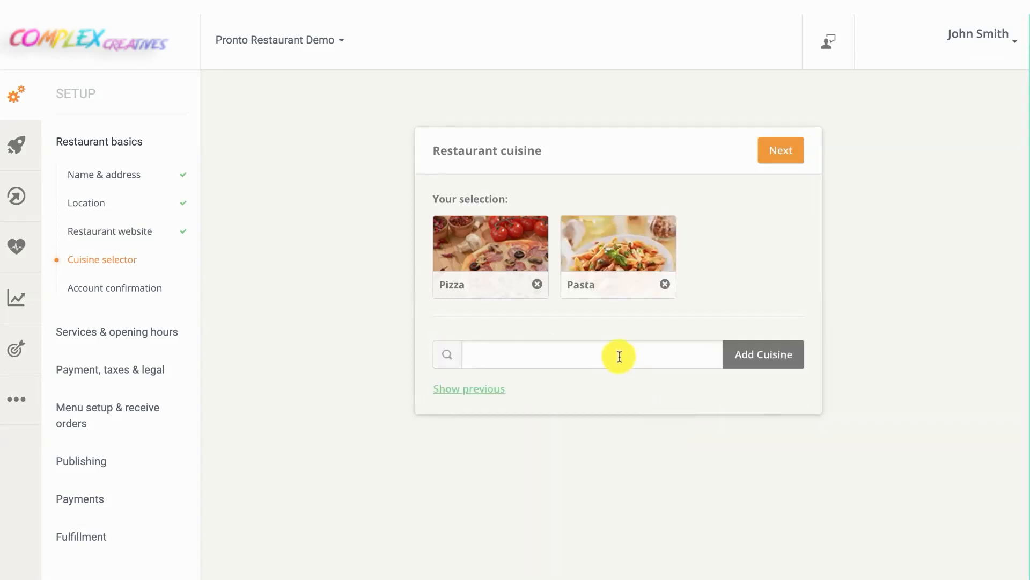
left_click(616, 354)
type("Sample Cuisine")
left_click(743, 356)
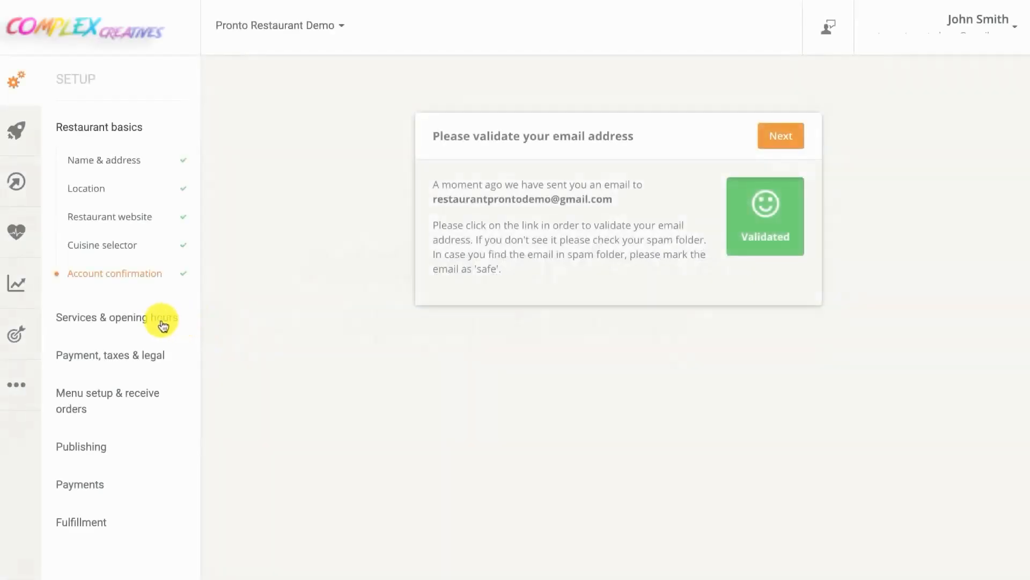
Mark pickup as offered and answer Yes to offering food delivery
left_click(161, 324)
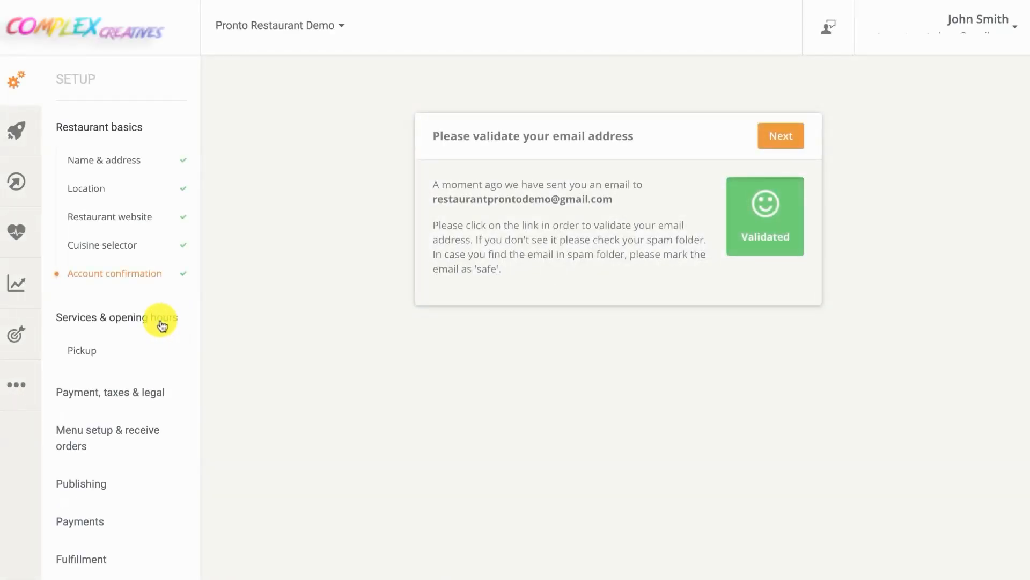
left_click(85, 349)
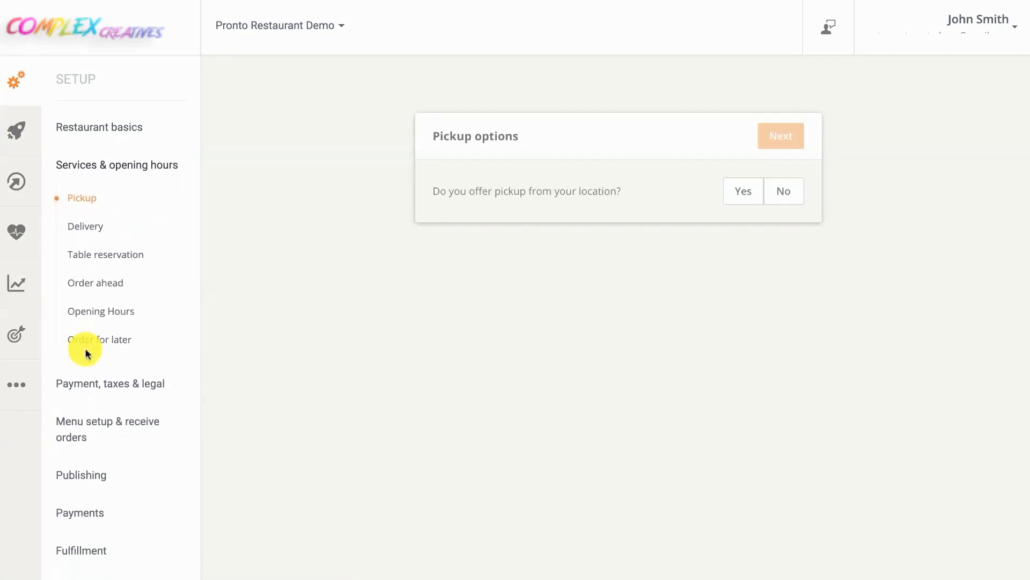
left_click(732, 200)
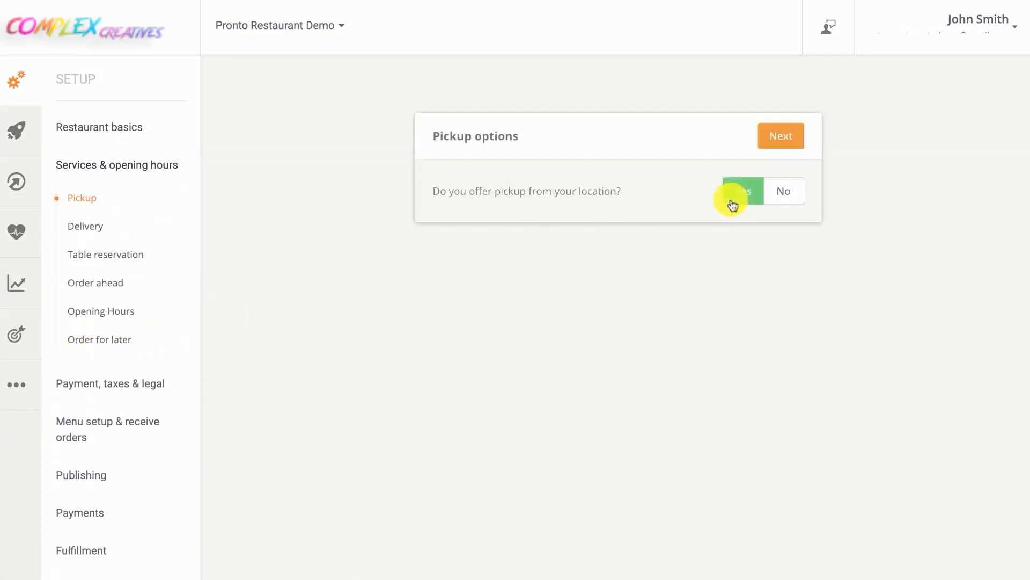
left_click(774, 141)
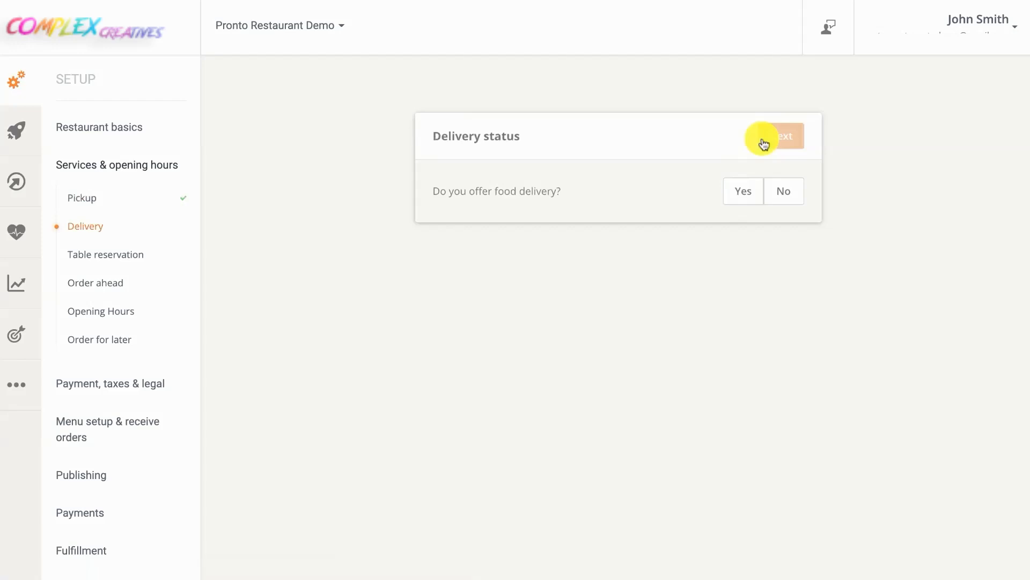
left_click(737, 189)
left_click(780, 145)
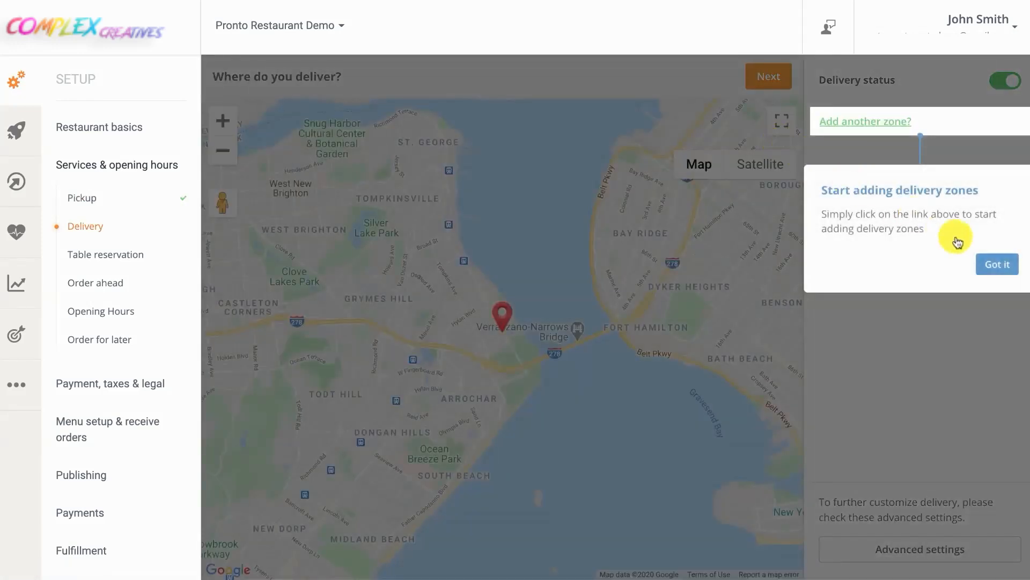
Add circular Zone 1 of about 0.76 miles radius with a 10 USD minimum order
left_click(997, 263)
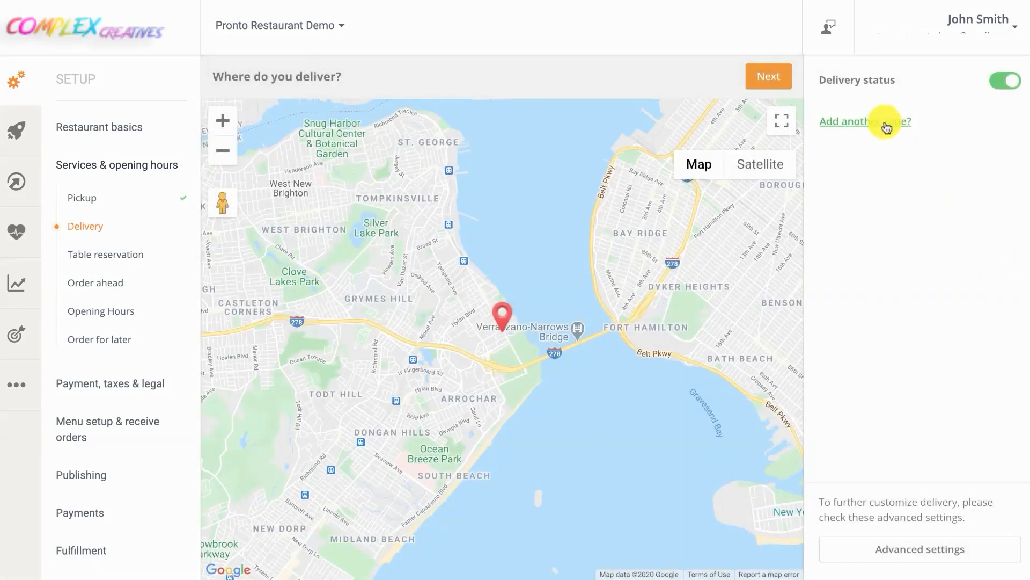
left_click(886, 127)
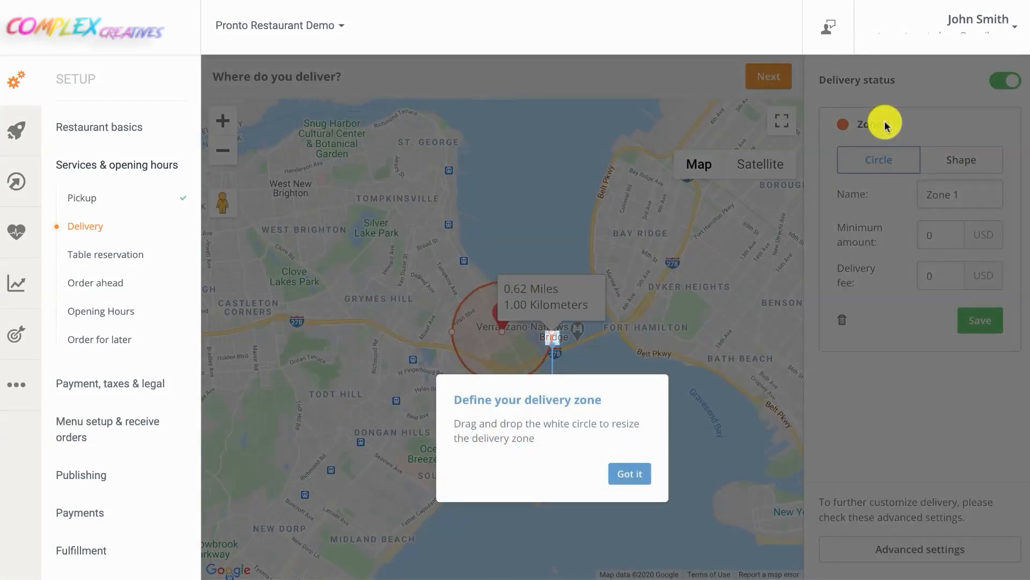
left_click(630, 472)
mouse_move(453, 333)
left_mouse_down()
mouse_move(428, 329)
mouse_move(442, 333)
left_mouse_up()
left_click(928, 234)
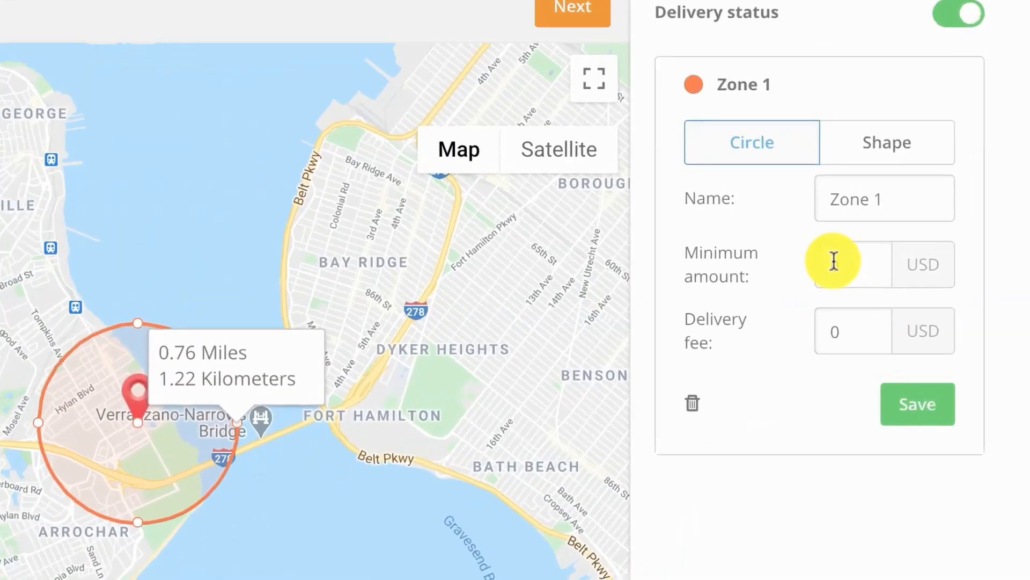
type("10")
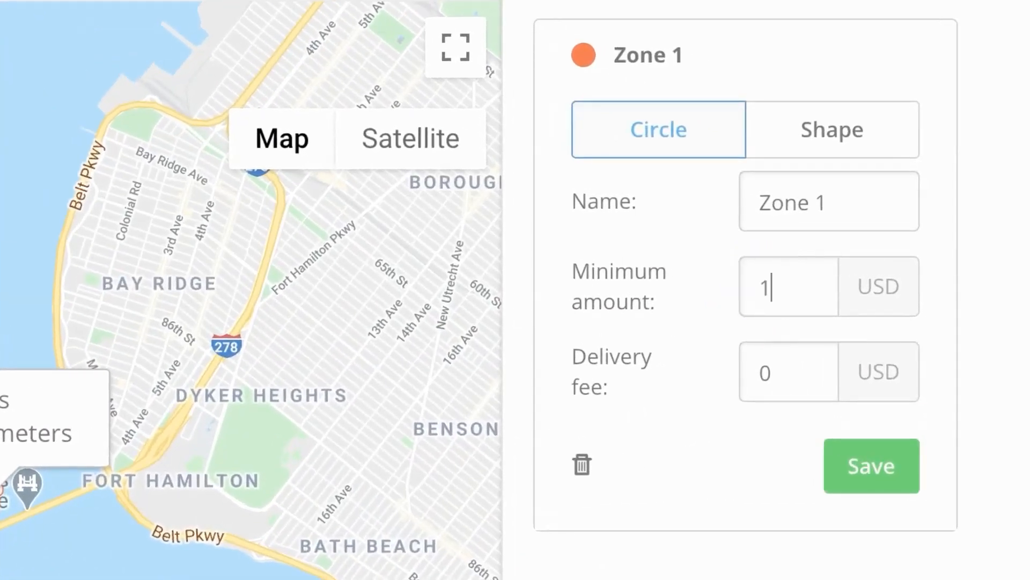
left_click(756, 371)
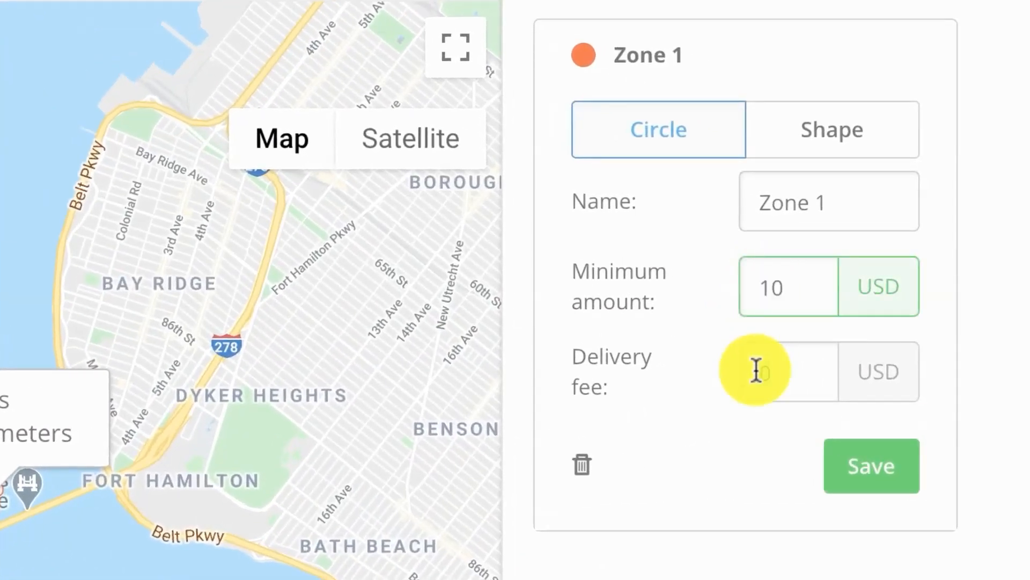
left_click(854, 465)
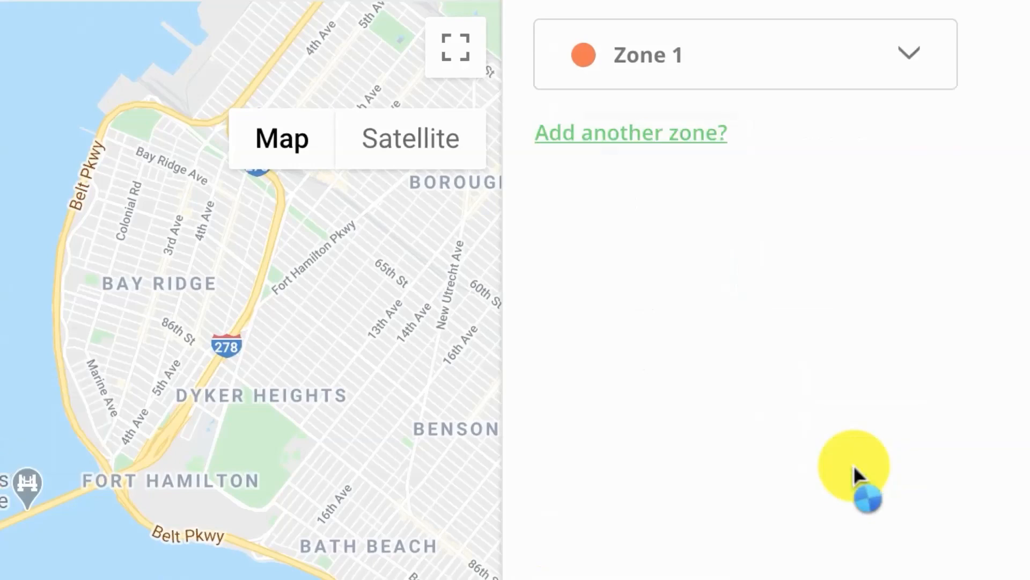
Draw Zone 2 as a polygon around Todt Hill with a 15 USD minimum and fee 5
left_click(679, 139)
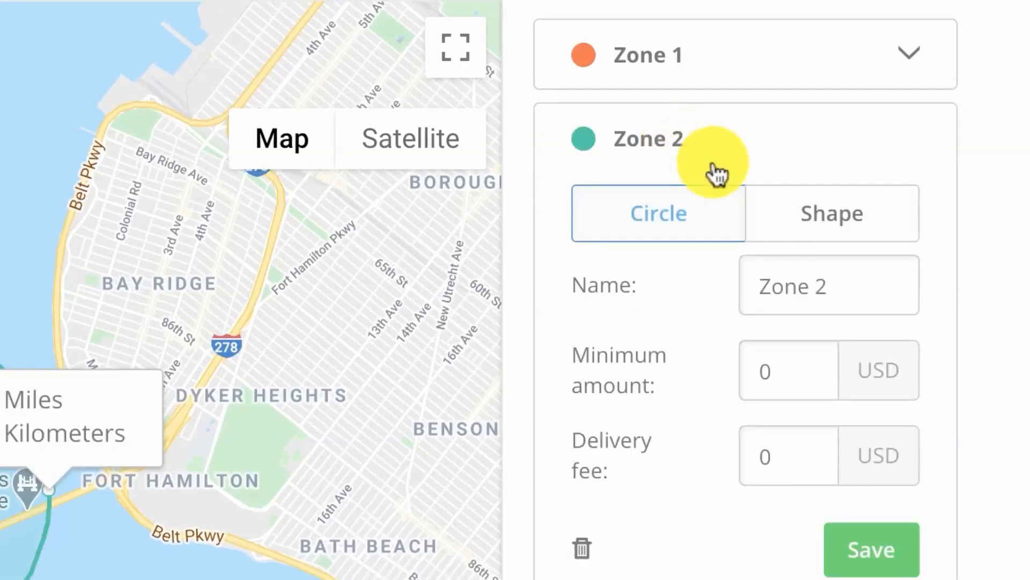
left_click(815, 227)
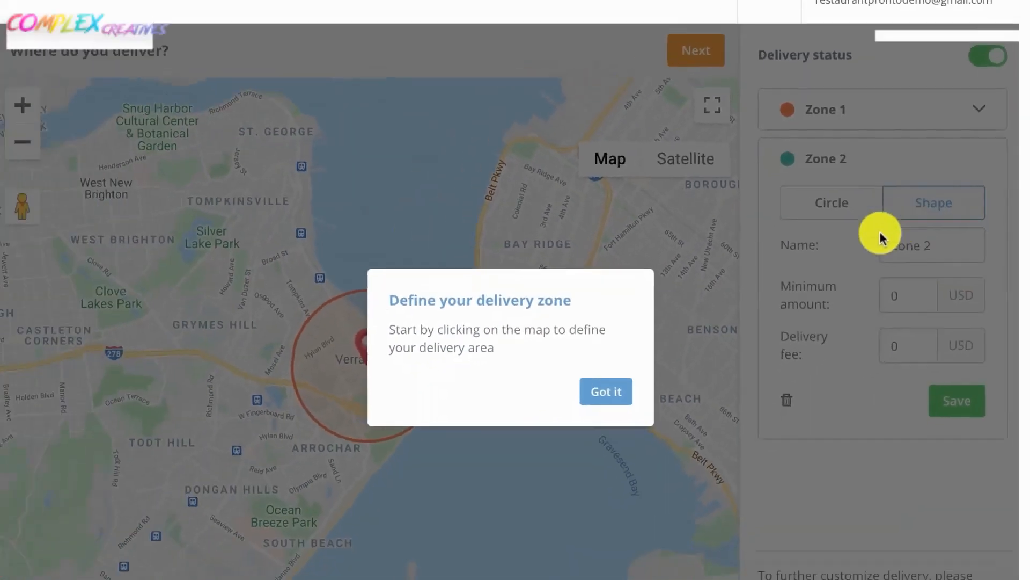
left_click(403, 479)
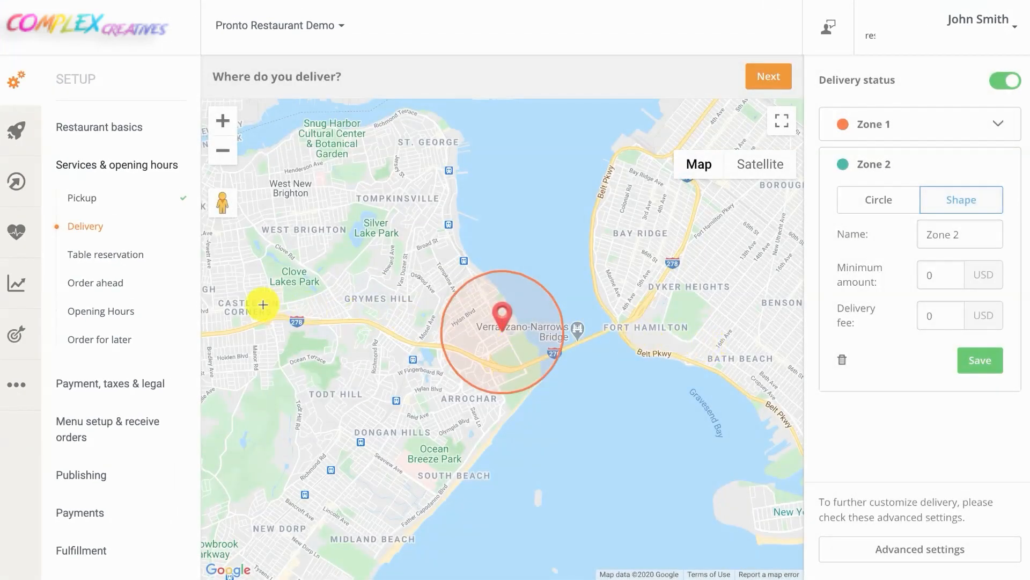
left_click(250, 448)
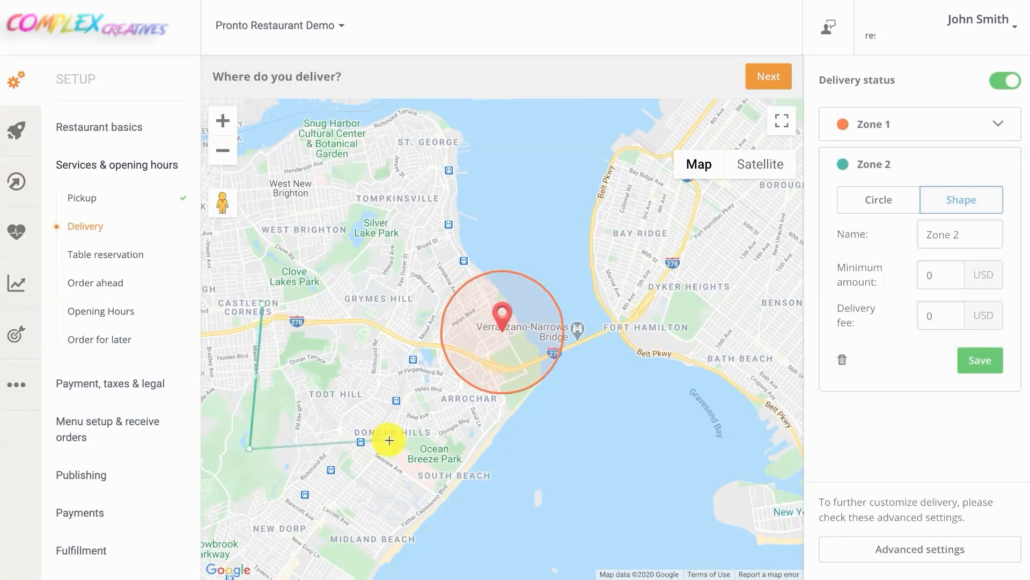
left_click(395, 439)
left_click(389, 322)
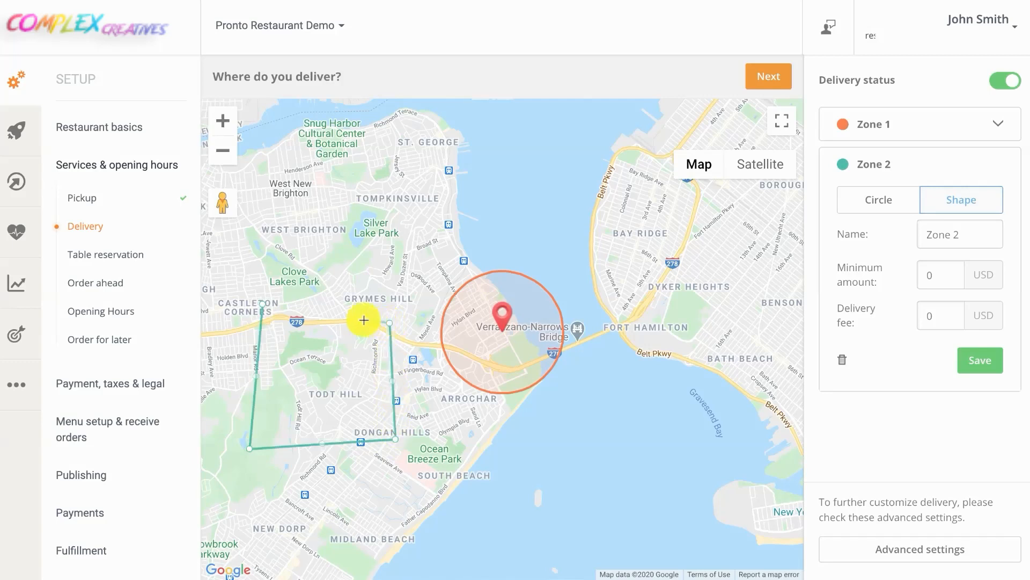
left_click(262, 306)
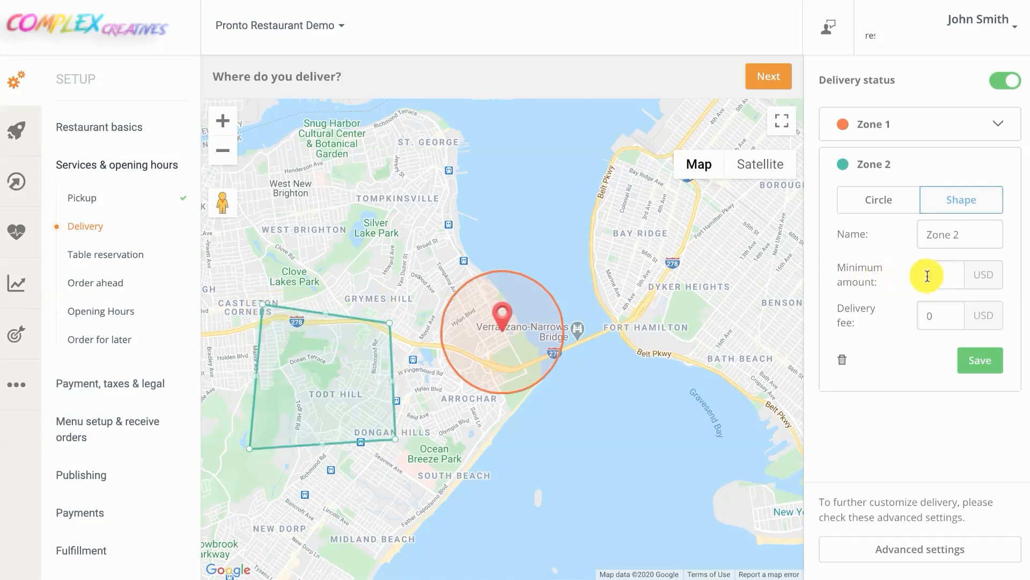
type("15")
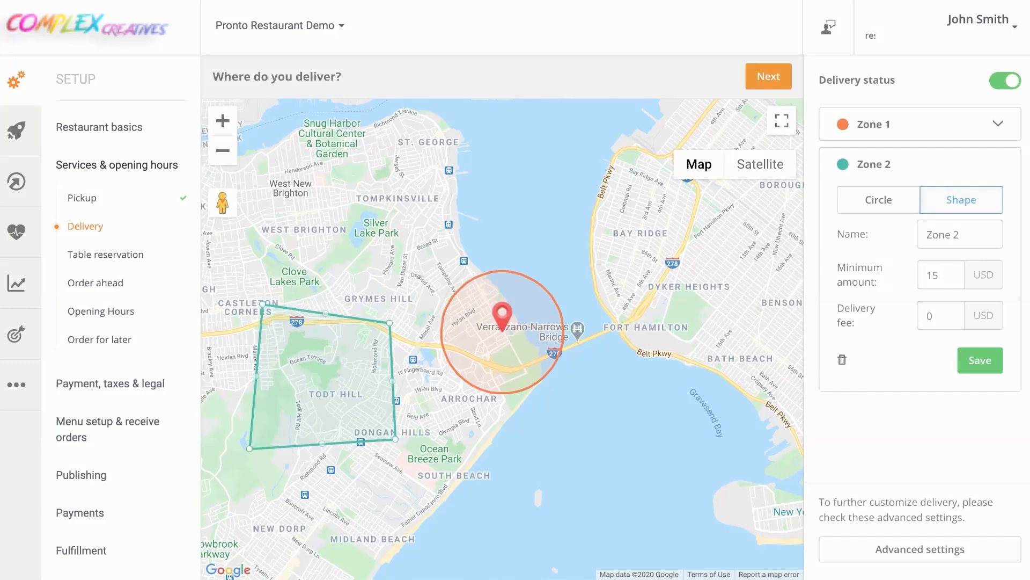
left_click(932, 313)
type("5")
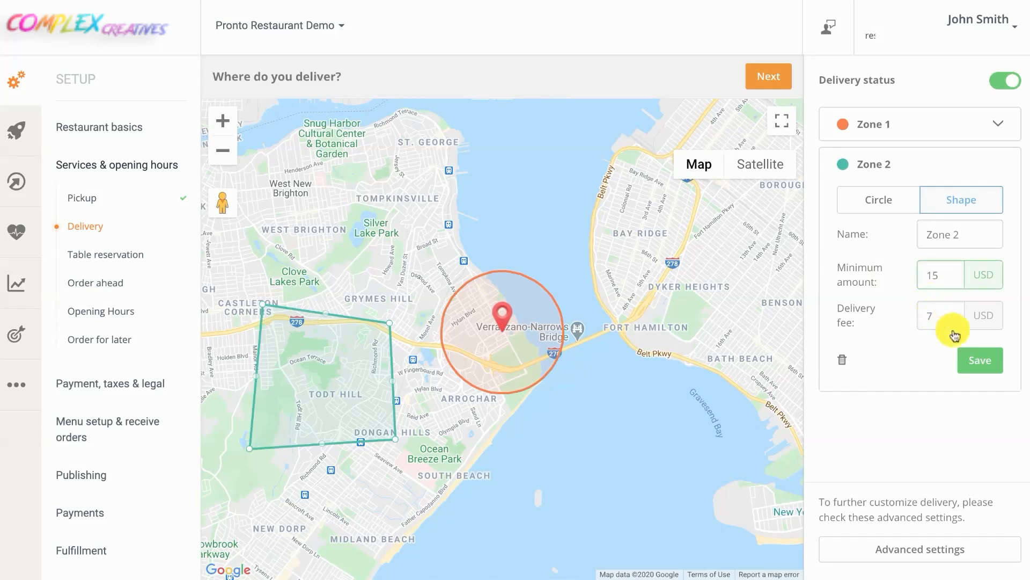
left_click(985, 361)
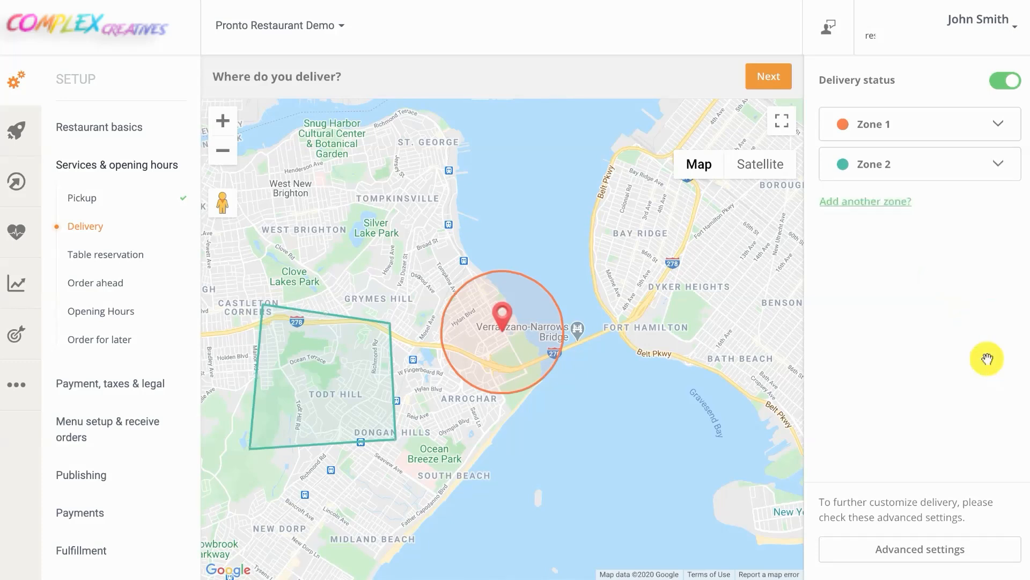
left_click(780, 86)
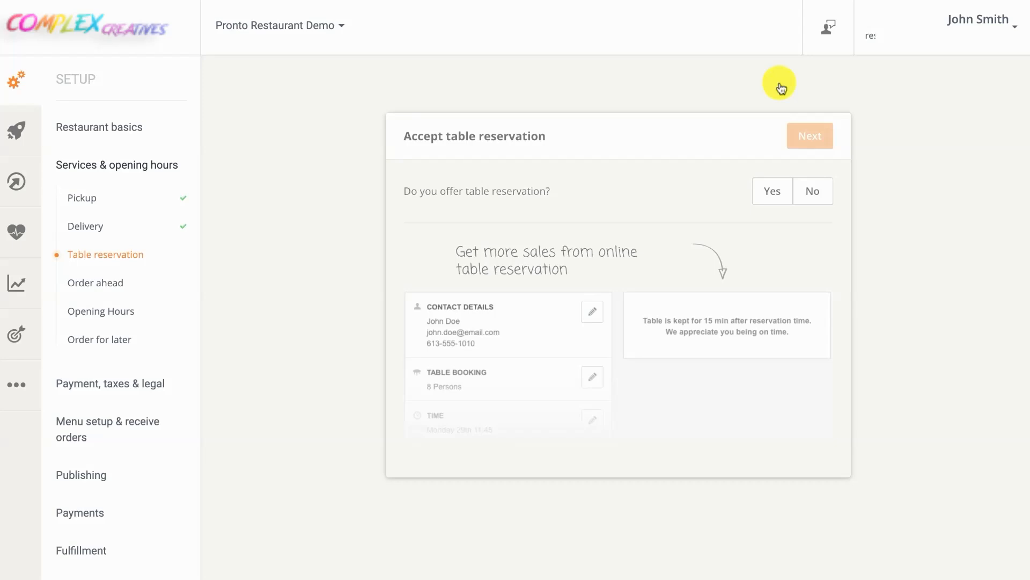
Answer No to both table reservations and ordering ahead
left_click(812, 193)
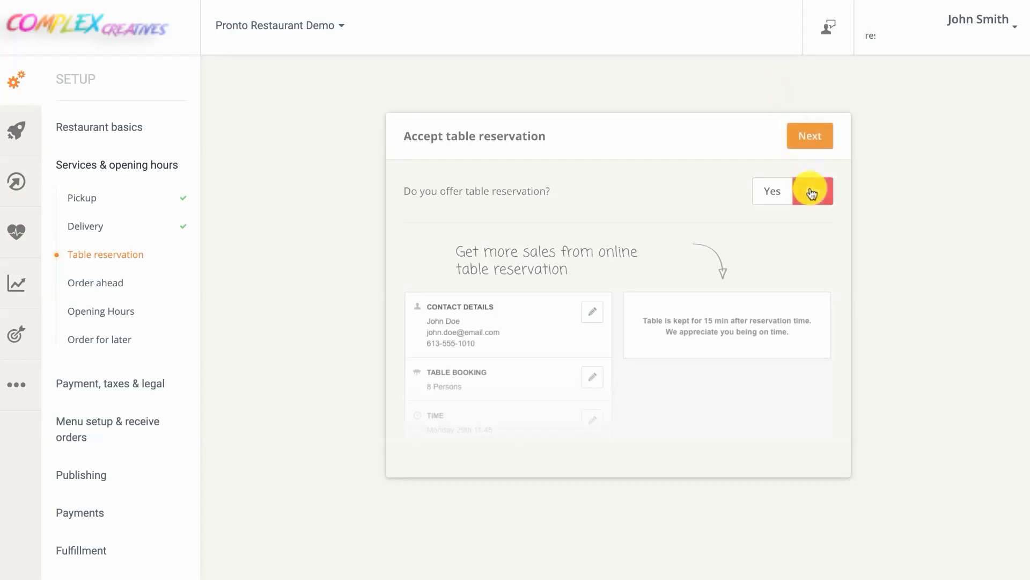
left_click(812, 136)
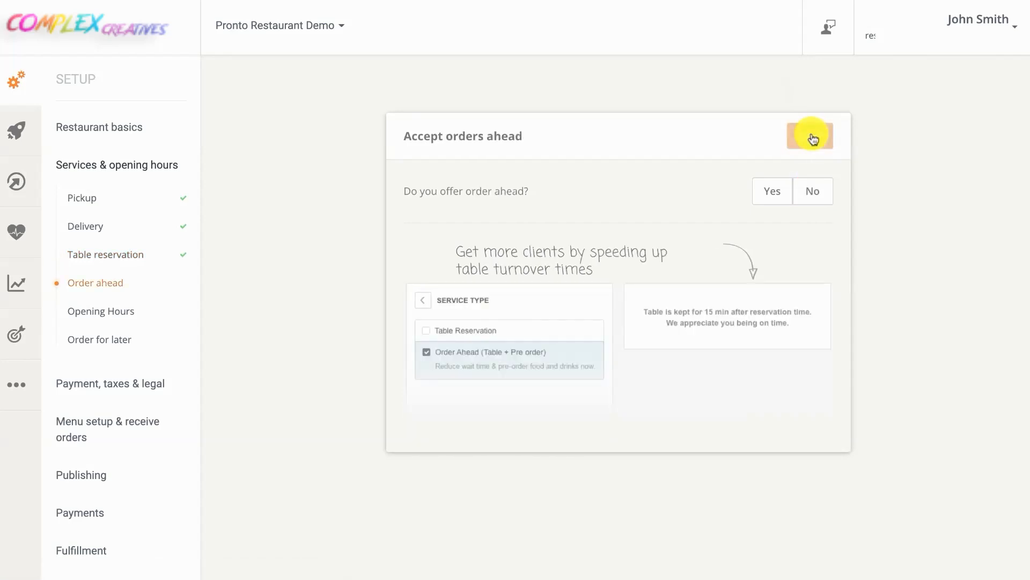
left_click(813, 191)
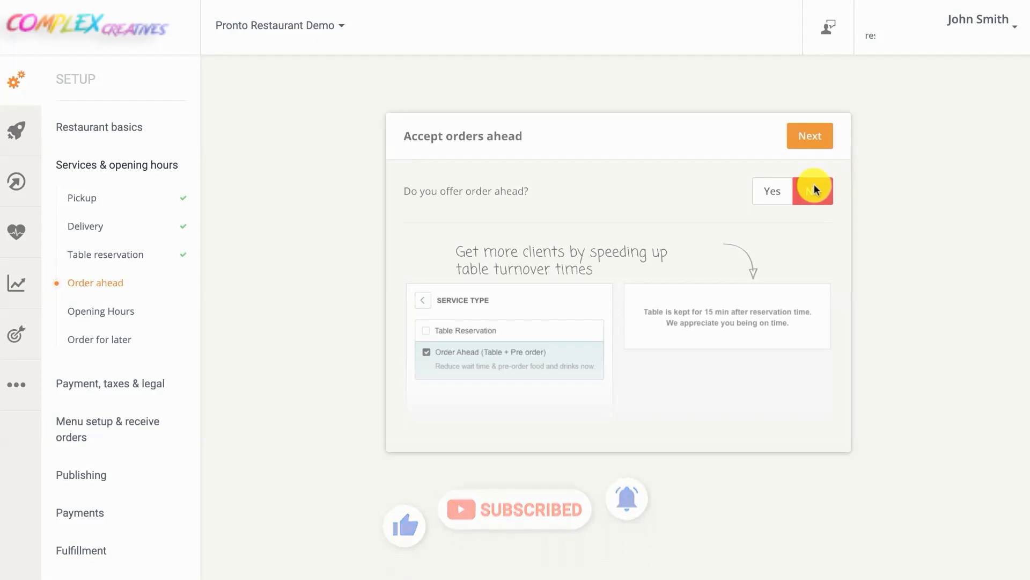
left_click(810, 135)
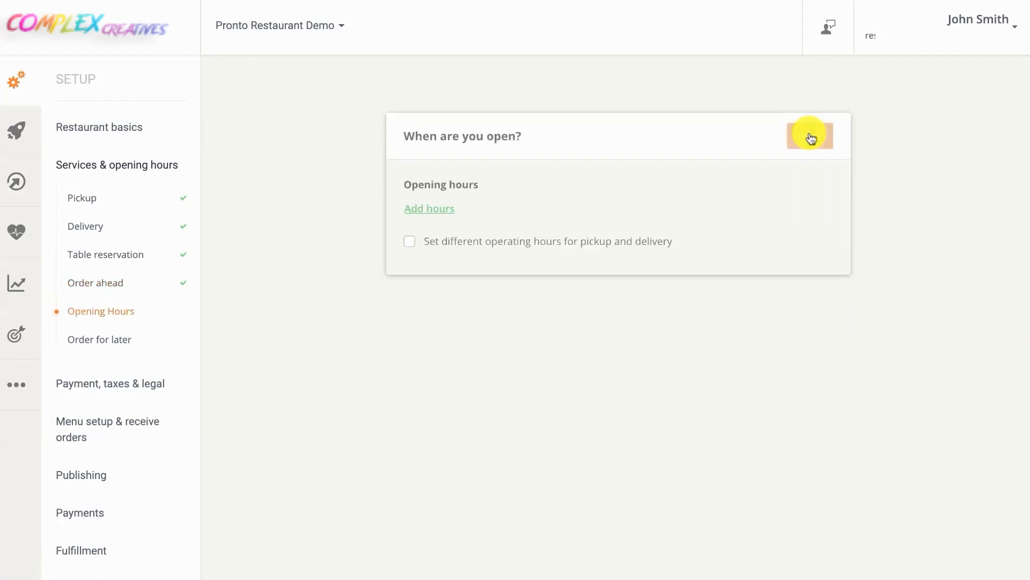
Add opening hours Monday–Friday 10:00 AM–8:00 PM and Saturday–Sunday 12:00 PM–8:00 PM
left_click(429, 208)
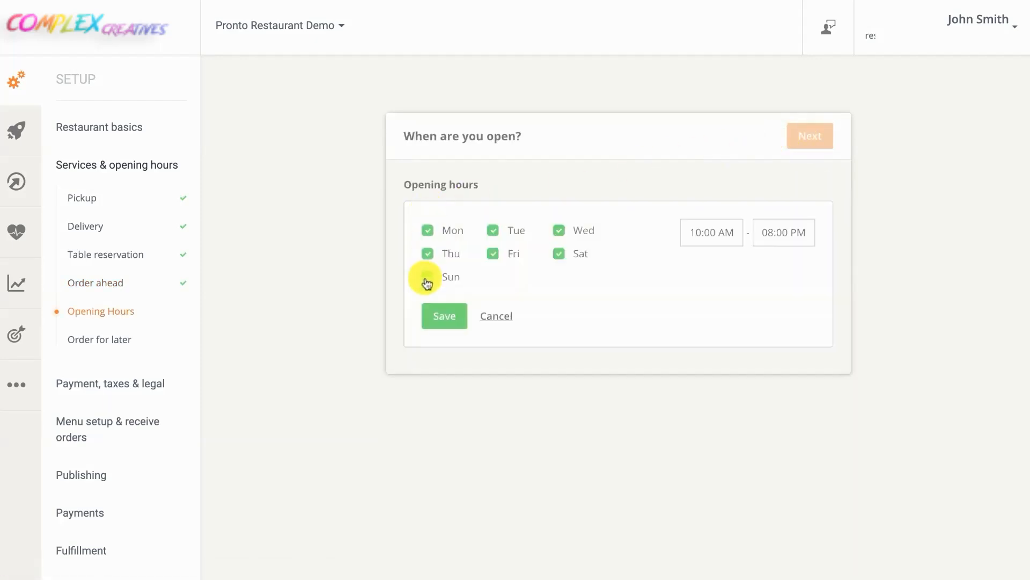
left_click(559, 253)
left_click(439, 317)
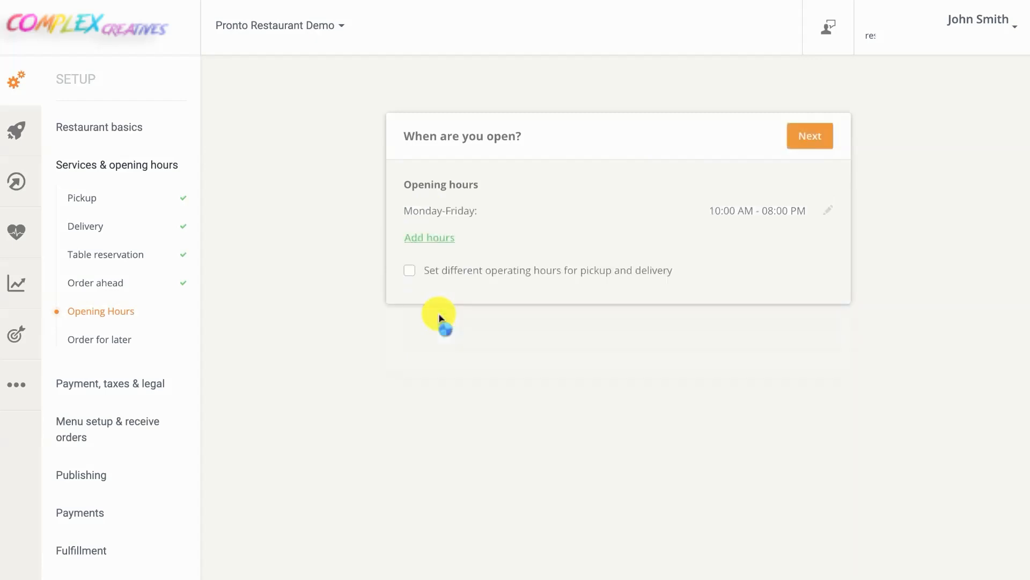
left_click(430, 237)
left_click(427, 253)
left_click(443, 278)
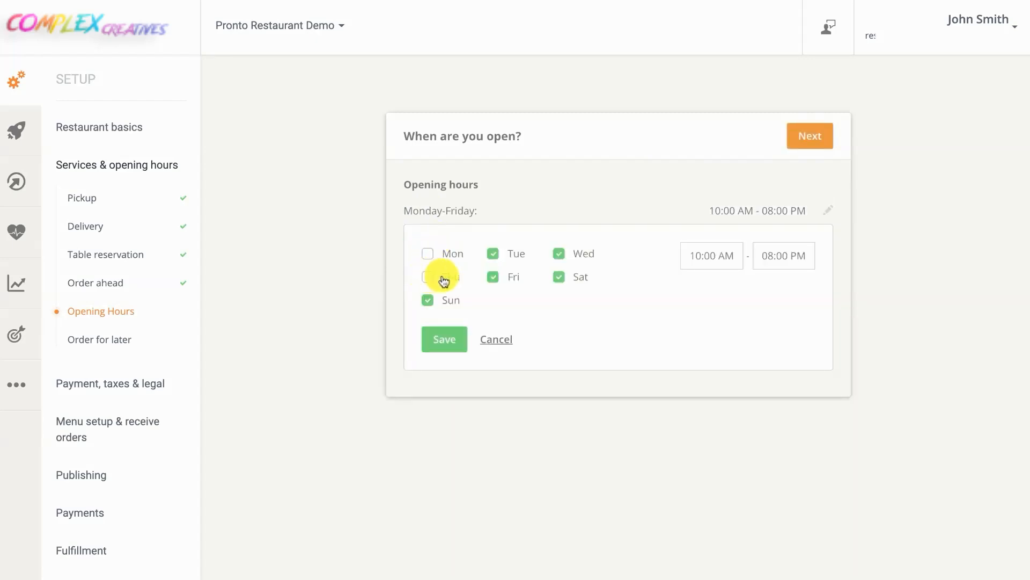
left_click(493, 277)
left_click(493, 253)
left_click(559, 254)
left_click(711, 256)
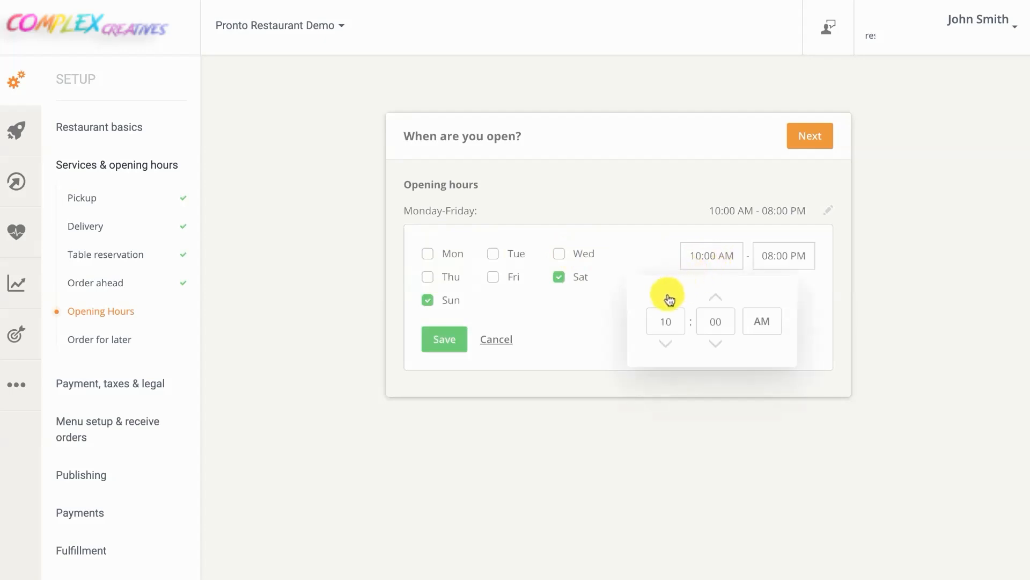
left_click(667, 297)
left_click(668, 297)
left_click(449, 342)
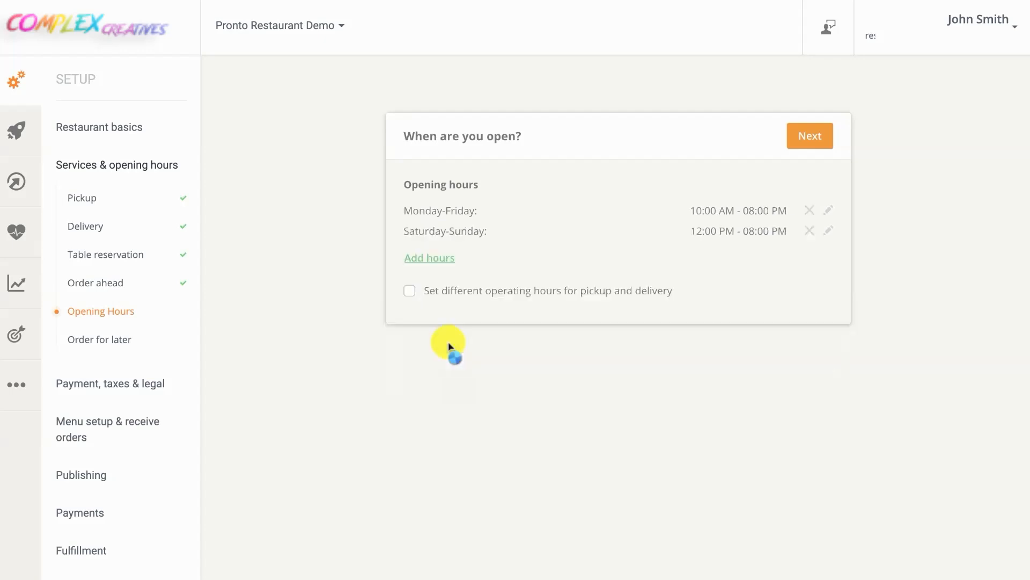
Use separate delivery hours of Monday–Friday 10:00 AM–10:00 PM and confirm opening hours
left_click(410, 292)
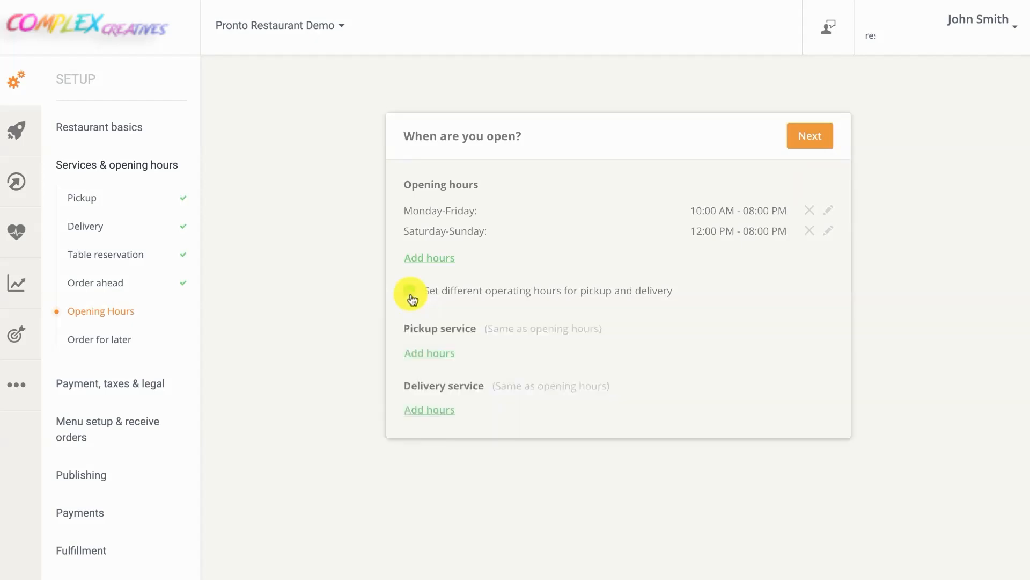
left_click(429, 410)
scroll(515, 464, "down", 1)
left_click(428, 425)
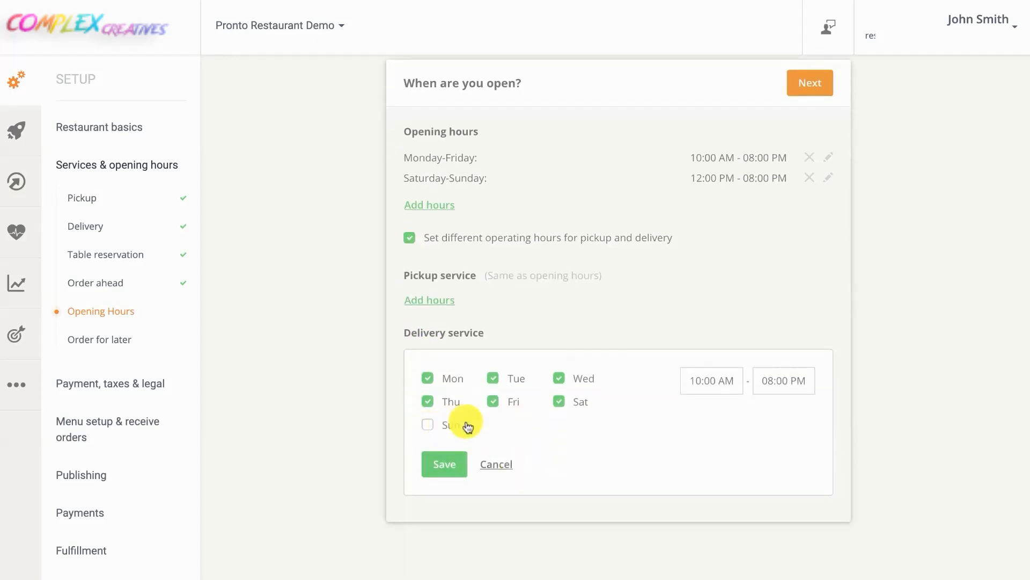
left_click(559, 402)
left_click(774, 380)
left_click(738, 421)
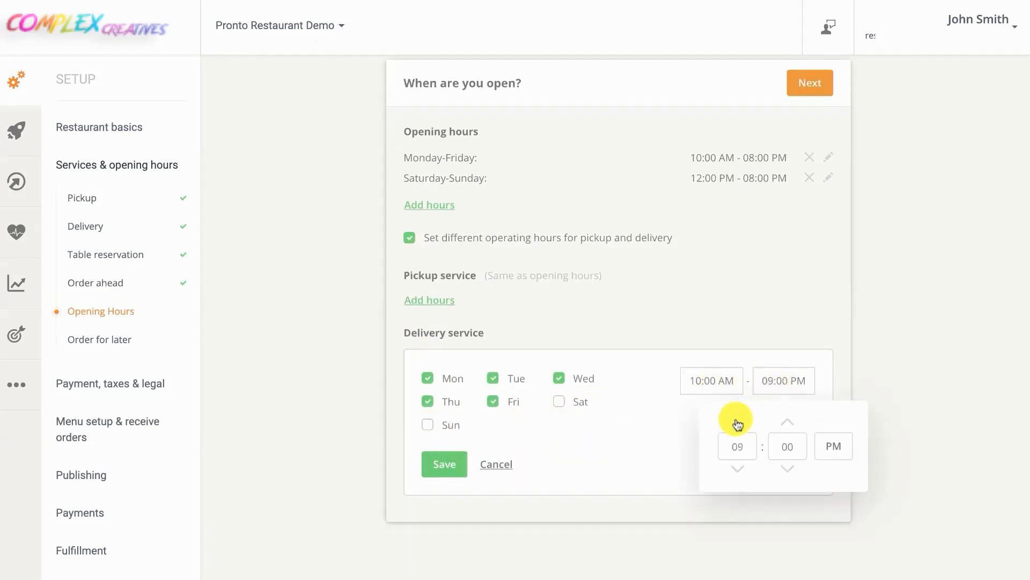
left_click(737, 421)
left_click(443, 465)
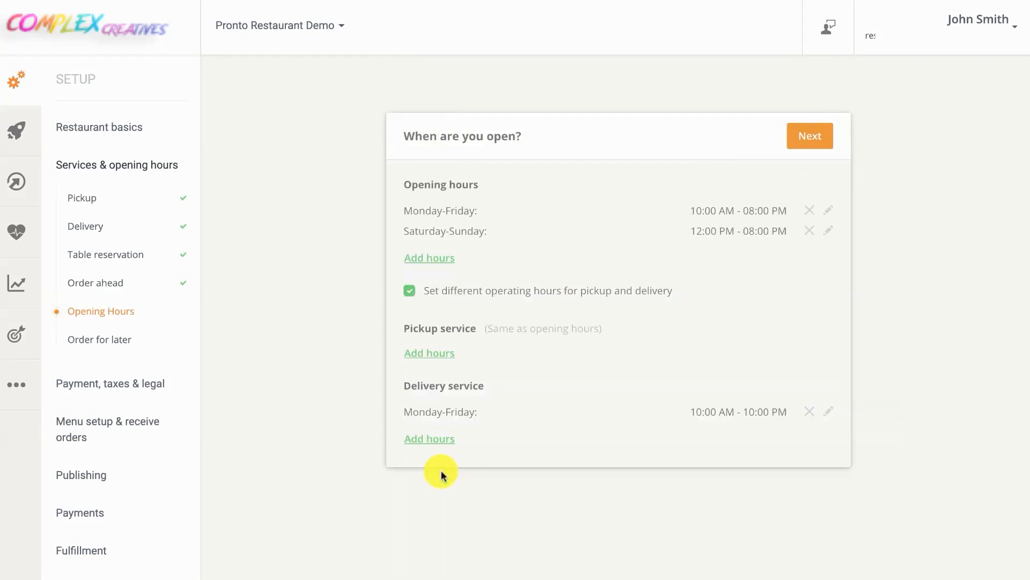
left_click(805, 146)
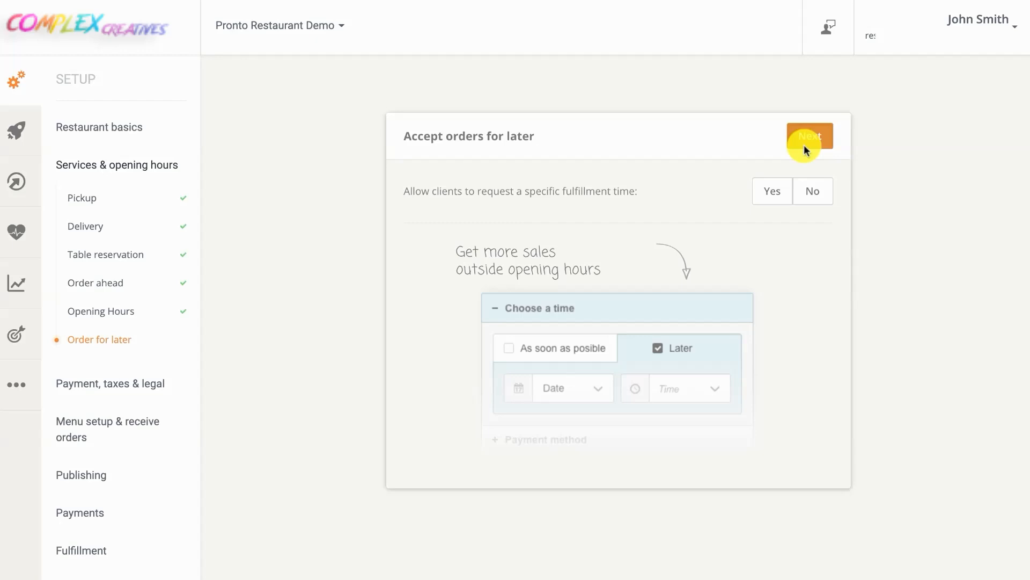
Allow clients to request a specific fulfillment time, then expand Payment, taxes & legal
left_click(774, 192)
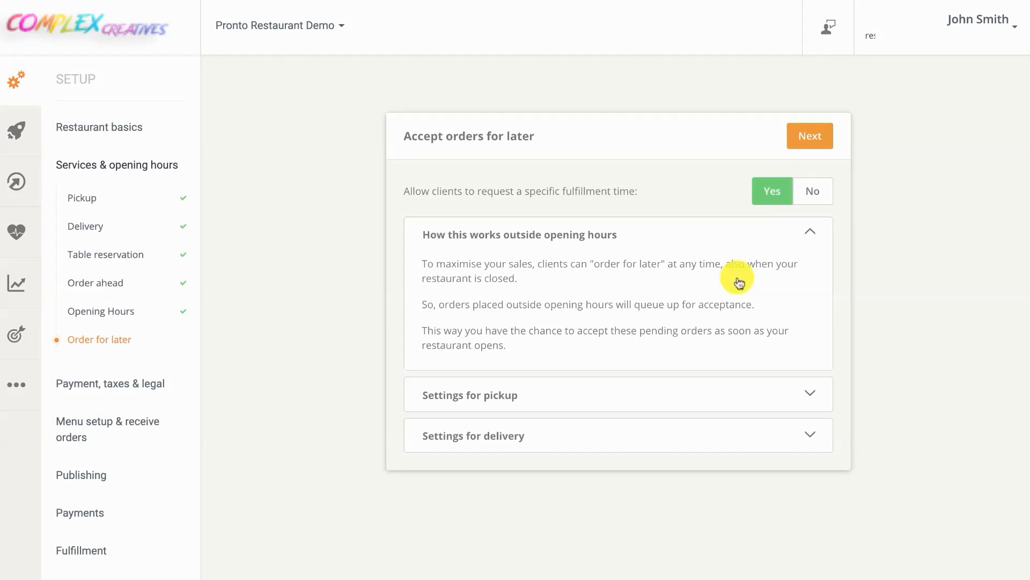
left_click(808, 146)
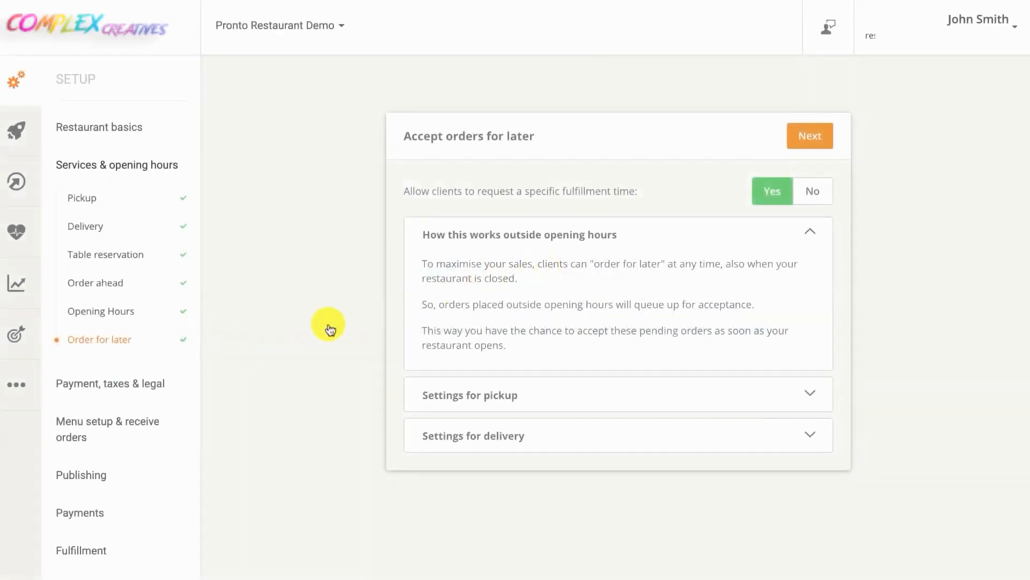
left_click(146, 381)
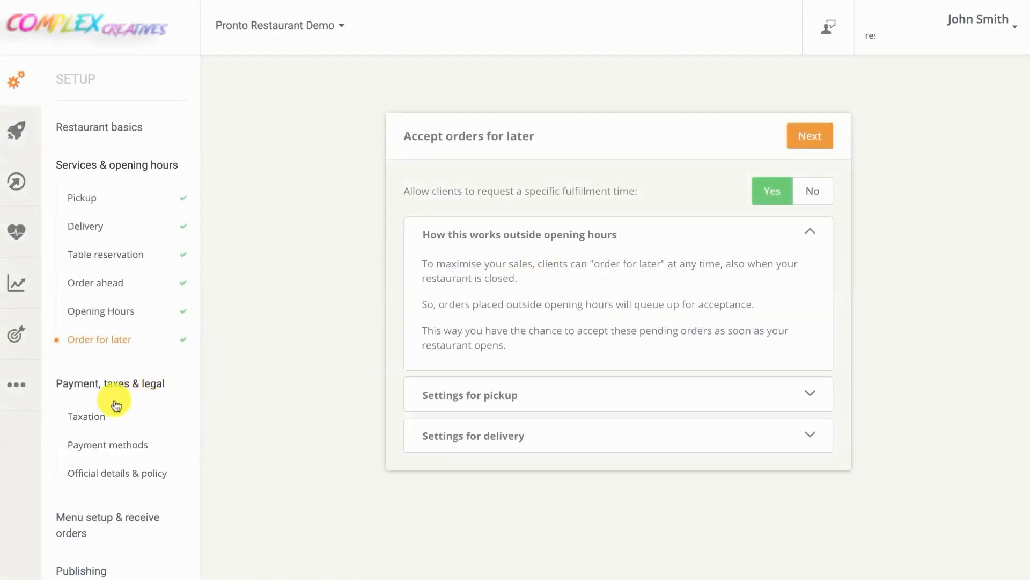
Name the tax VAT, applied on top of menu prices, with all Food rates at 5%
left_click(97, 416)
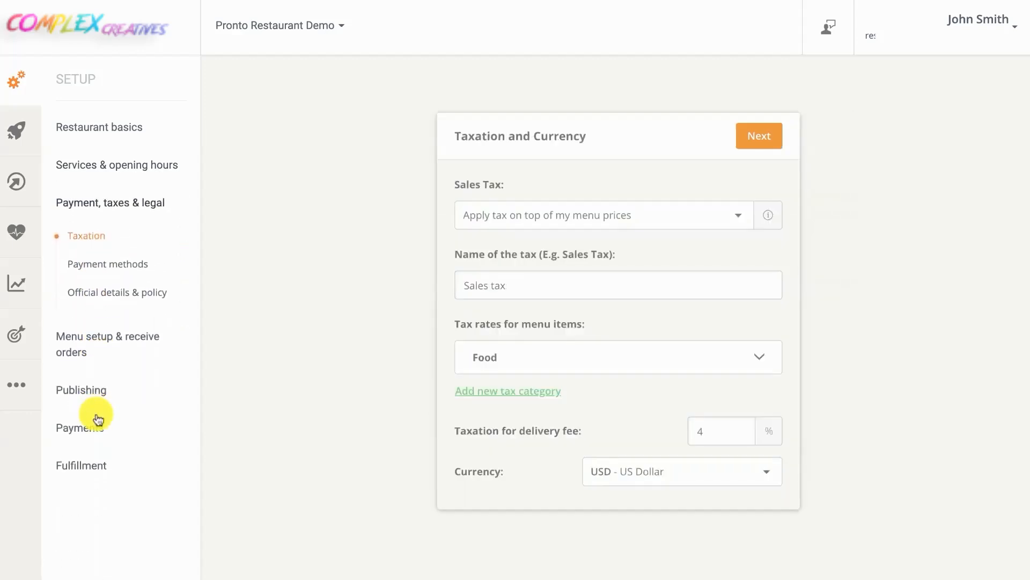
left_click(561, 221)
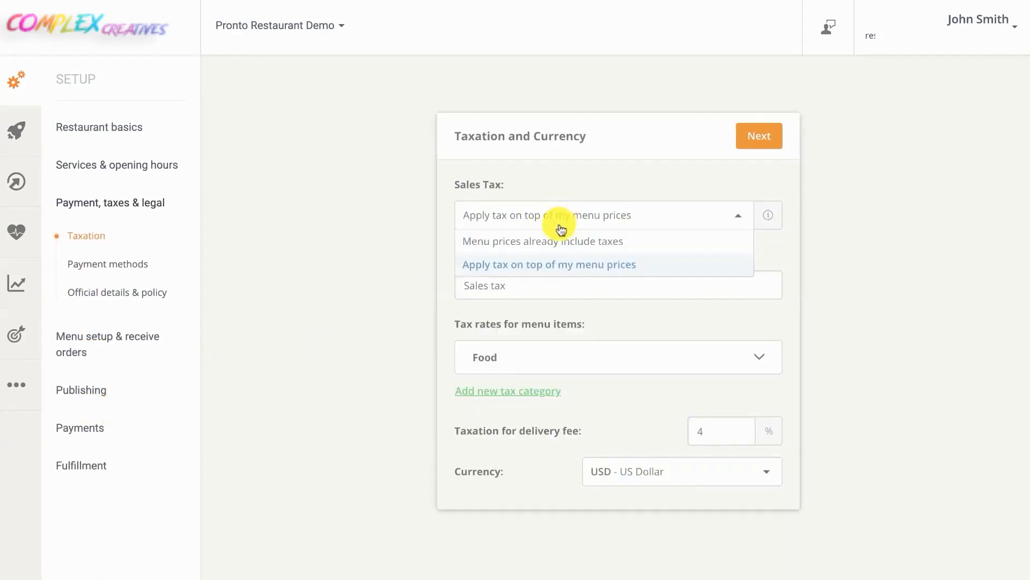
left_click(545, 266)
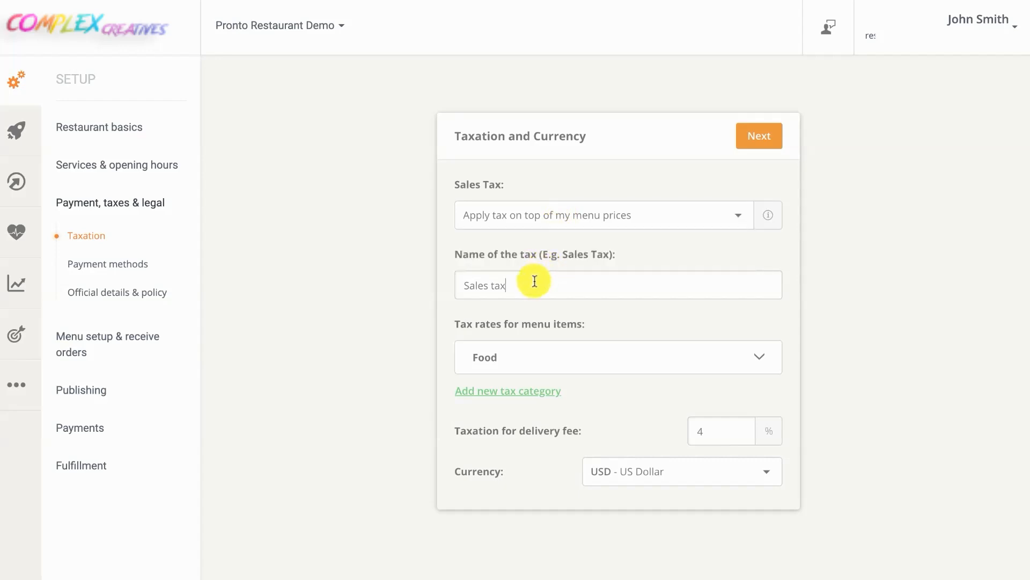
triple_click(535, 281)
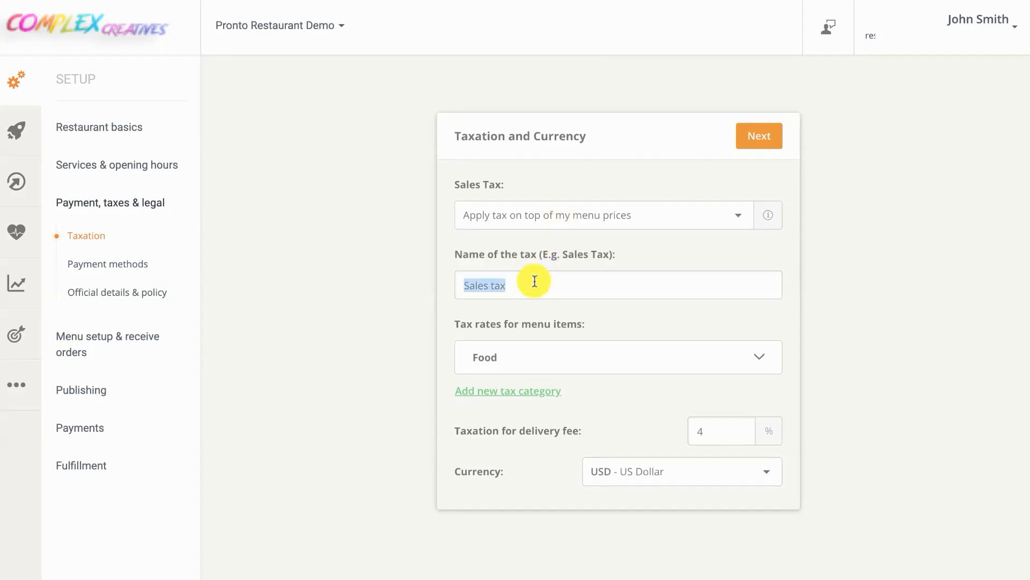
type("VAT")
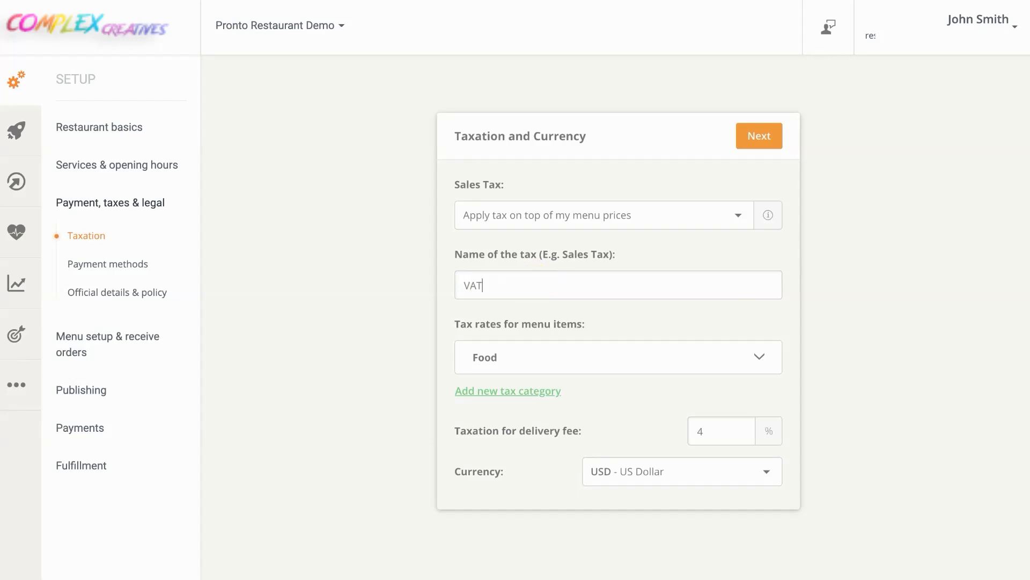
left_click(535, 363)
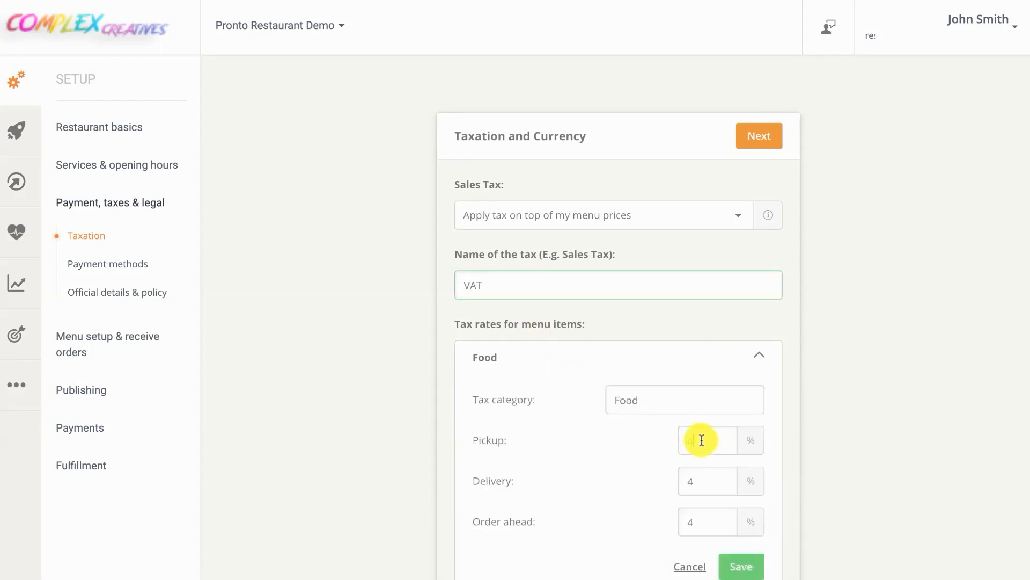
type("5")
left_click_drag(700, 481, 683, 481)
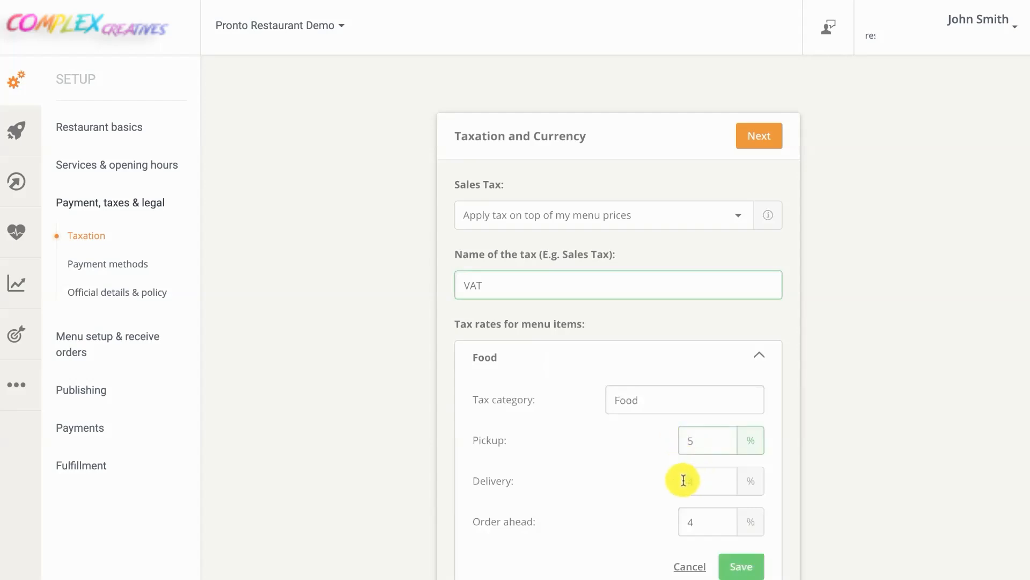
type("5")
left_click_drag(702, 522, 689, 523)
type("5")
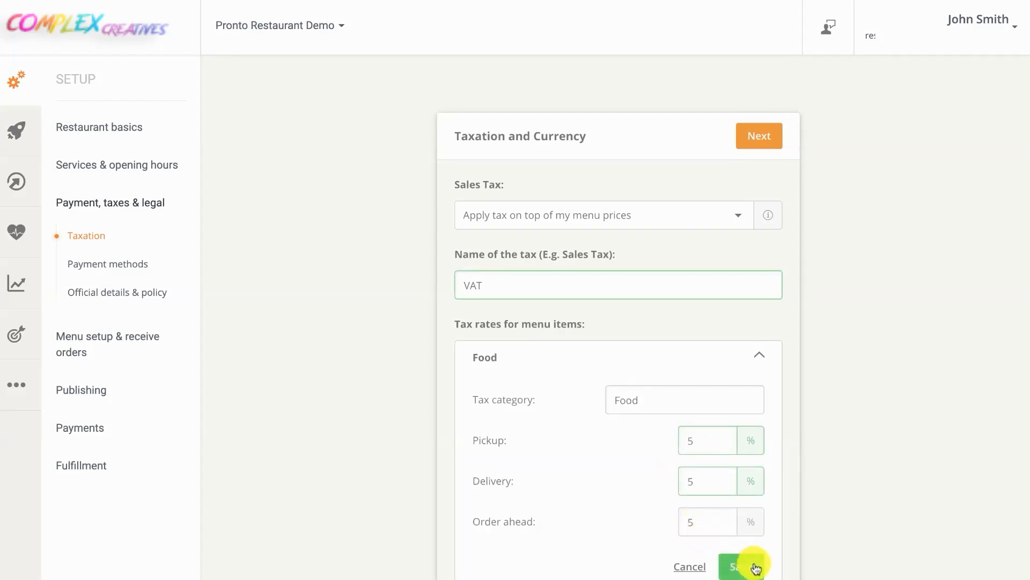
left_click(752, 564)
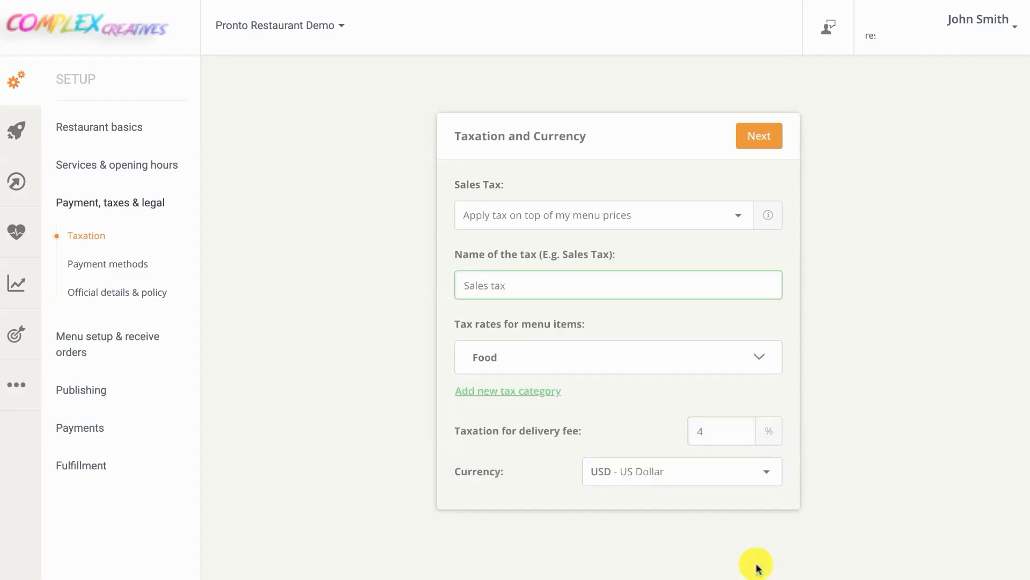
Add a Drinks tax category at 7% on all order types with 3.5% on the delivery fee
left_click(544, 399)
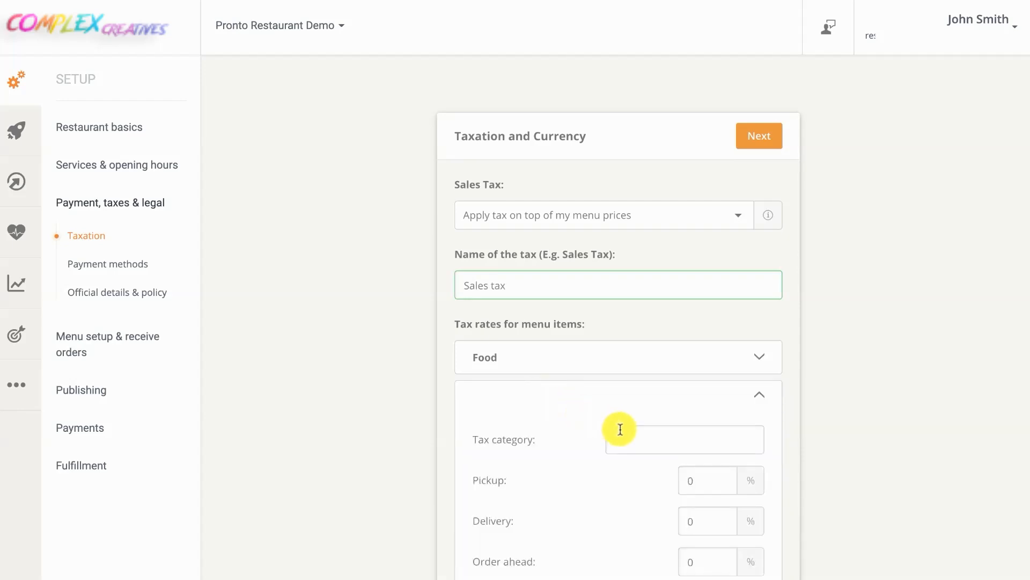
type("Drinks")
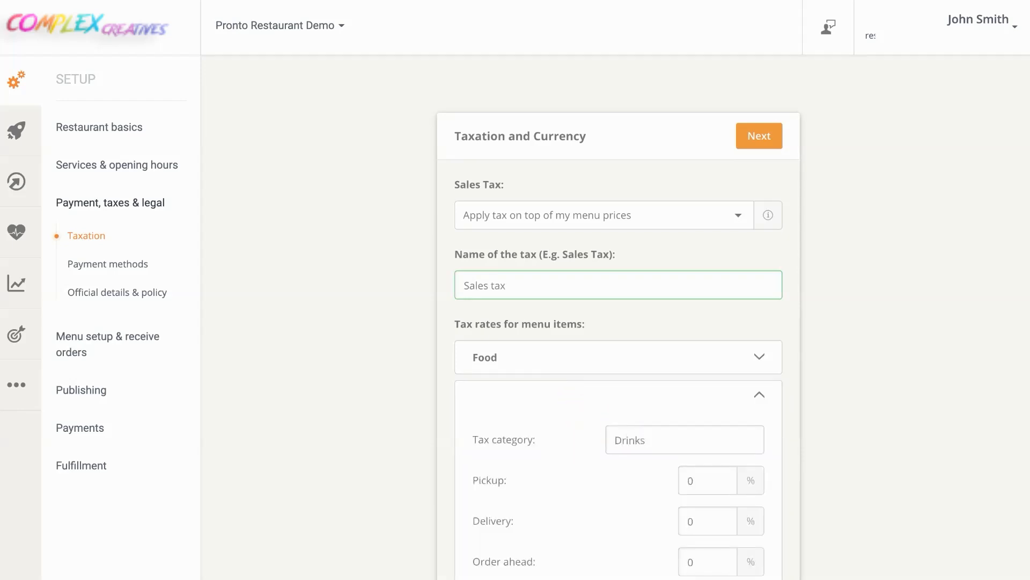
left_click(686, 478)
type("7")
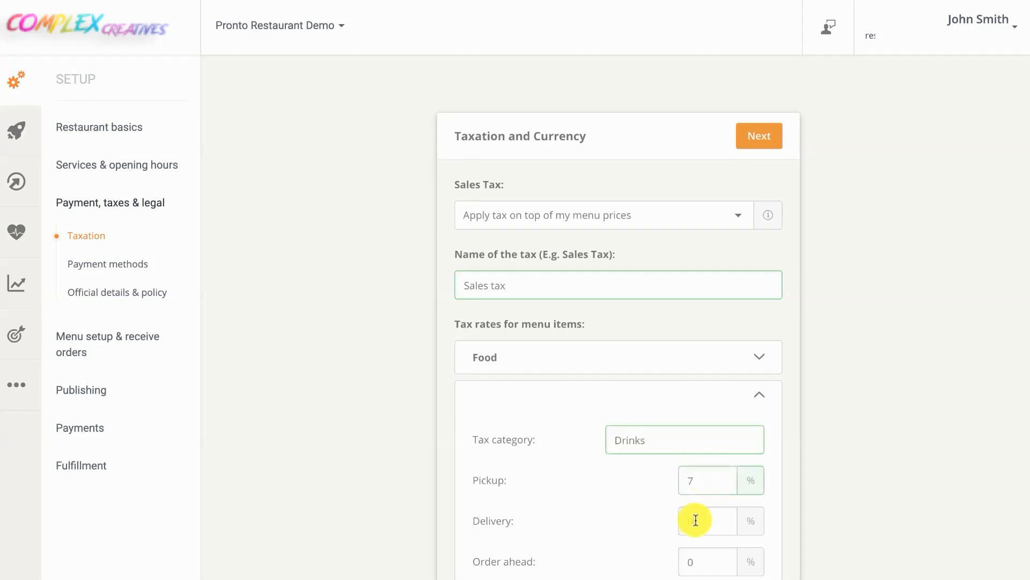
left_click(696, 520)
type("7")
scroll(687, 499, "down", 2)
left_click(711, 472)
type("7")
scroll(714, 478, "down", 1)
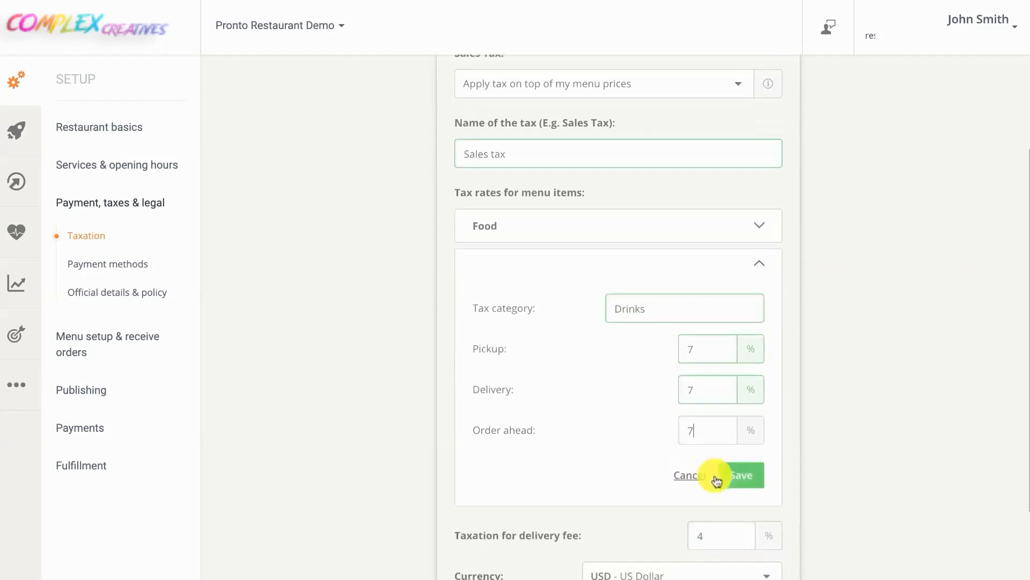
scroll(717, 479, "down", 1)
left_click(688, 474)
type("3.")
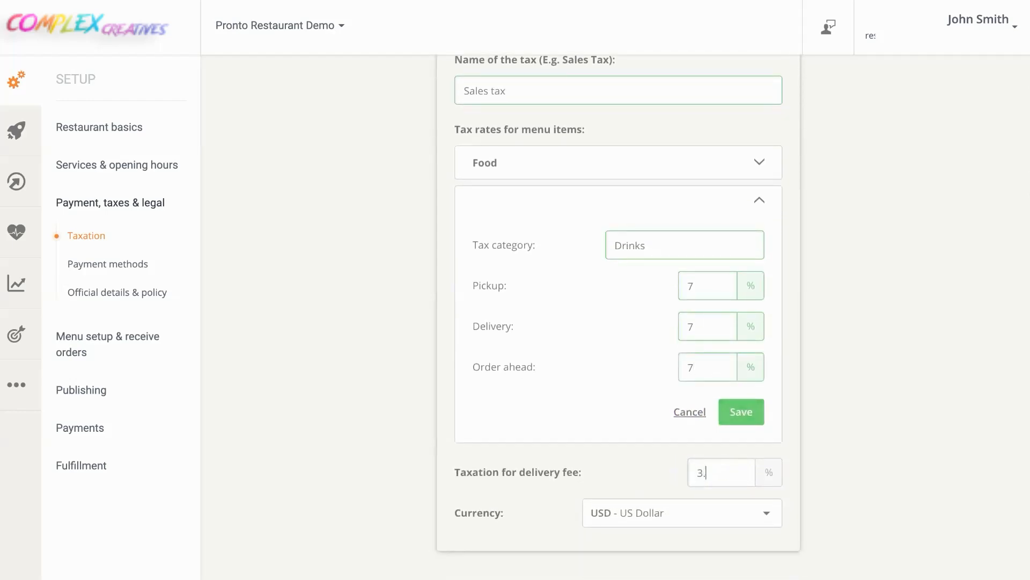
type("5")
left_click(738, 414)
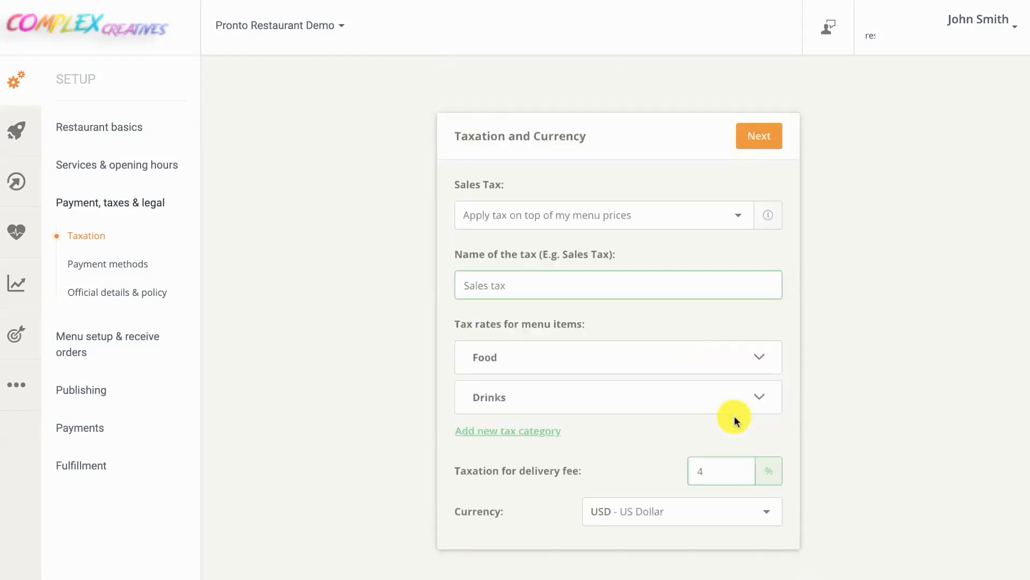
left_click(754, 137)
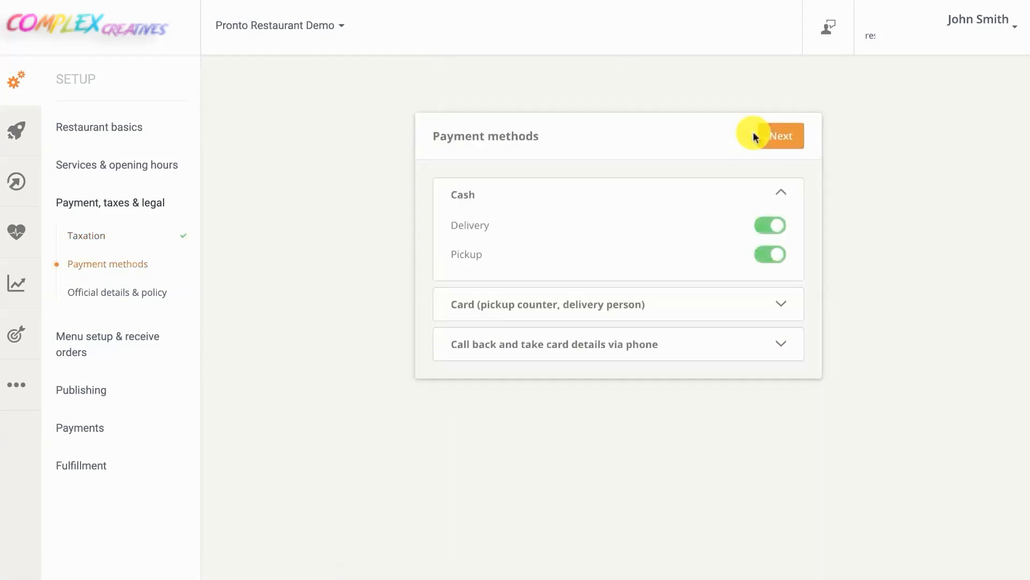
Switch off cash for pickup, enable card for delivery and pickup, and enable phone call-back for delivery
left_click(772, 254)
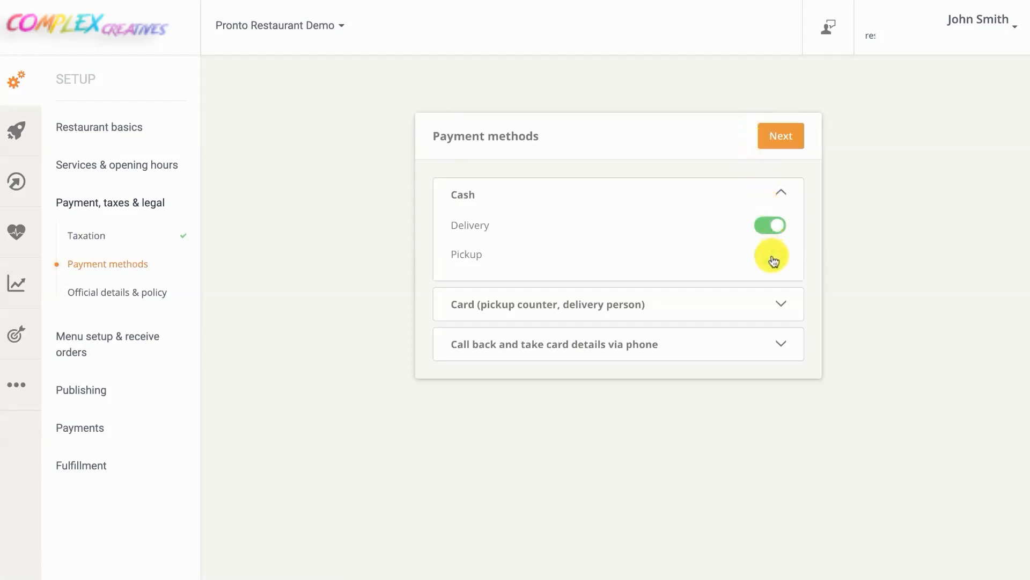
left_click(727, 302)
left_click(771, 267)
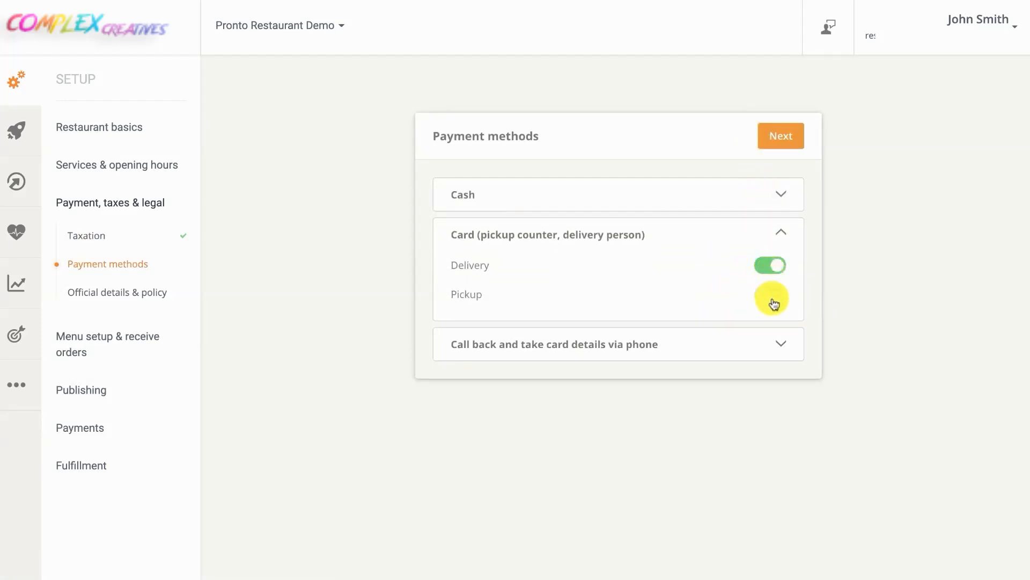
left_click(775, 303)
left_click(718, 338)
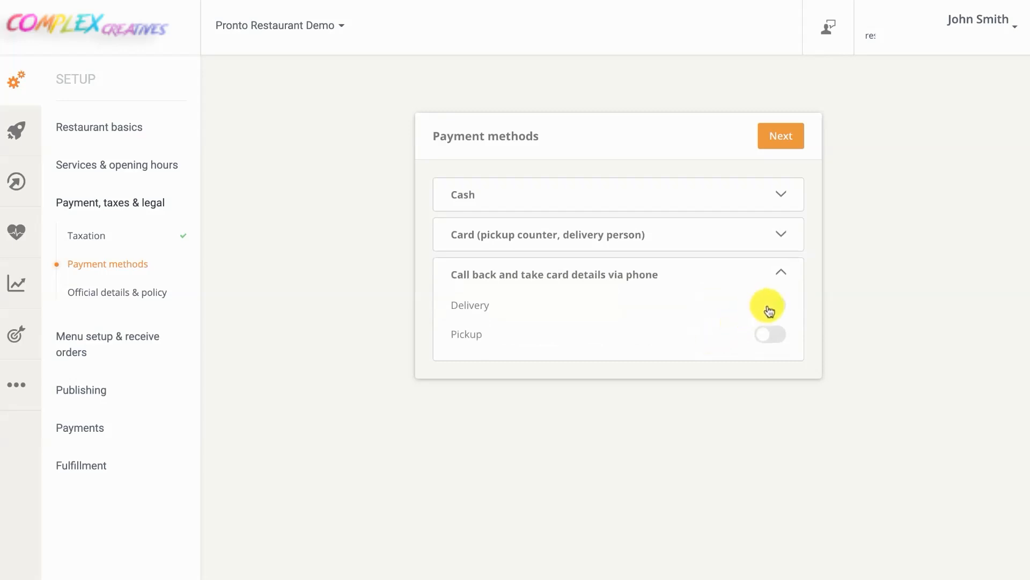
left_click(771, 307)
left_click(775, 138)
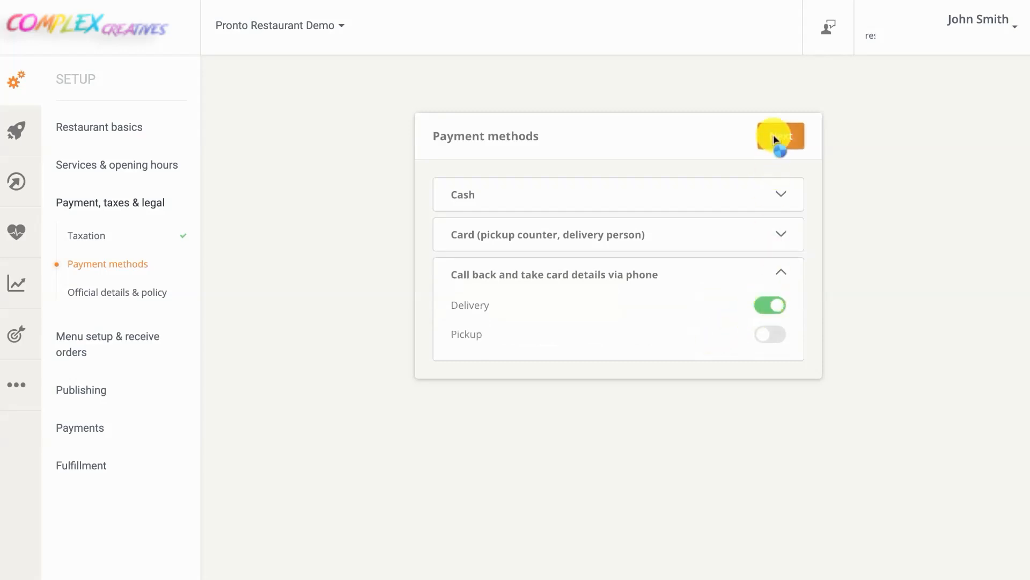
Enter the company name 'Pronto Restaurant Demo', registration address, city New York and zip code
left_click(644, 256)
type("Pronto Restaurant Demo")
left_click(618, 299)
type("12 High Street")
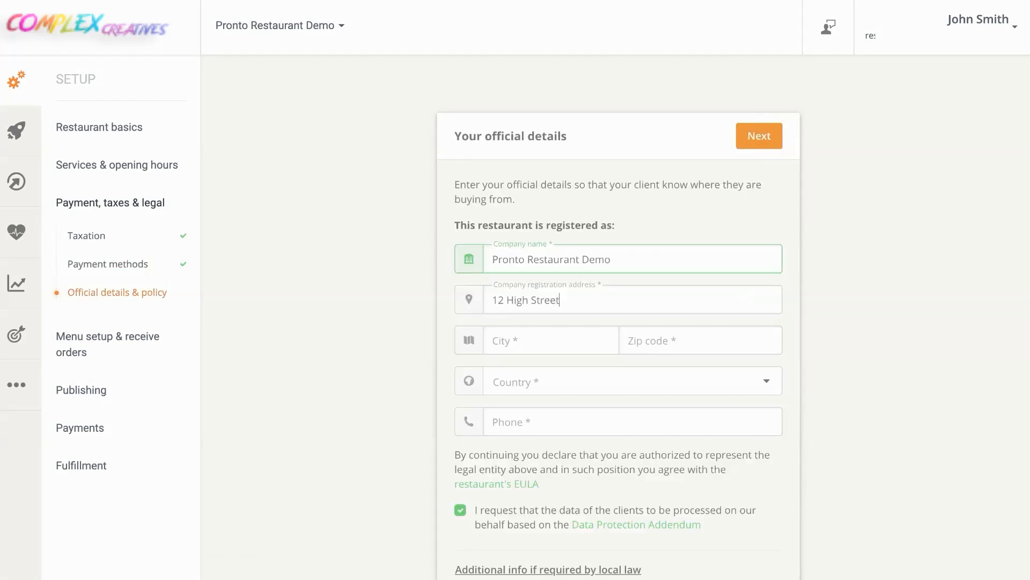
left_click(585, 340)
type("New Yo")
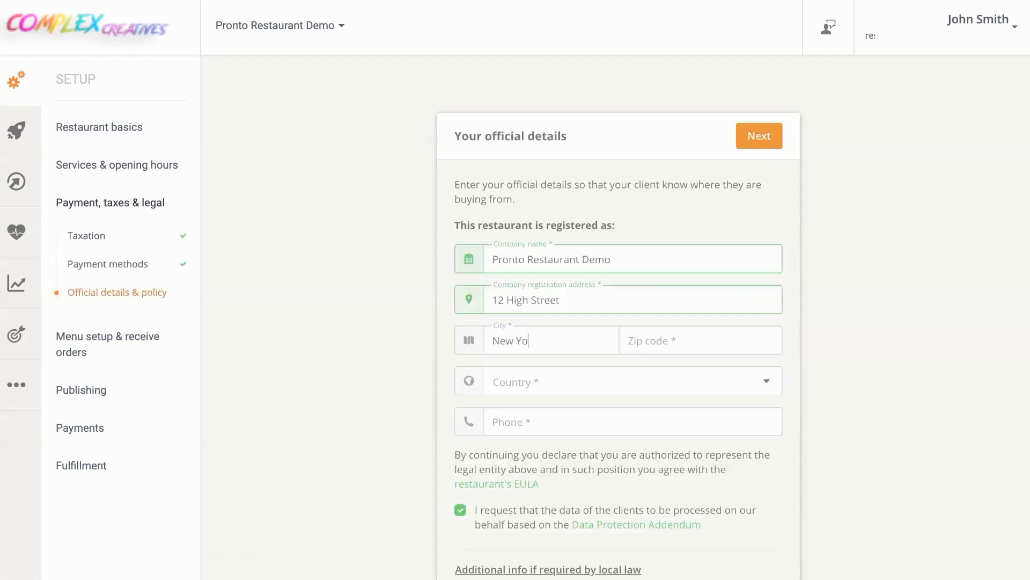
type("rk")
left_click(686, 340)
type("123456")
Set country to United States and state to New York, add the restaurant phone number, and submit
left_click(691, 375)
type("uni")
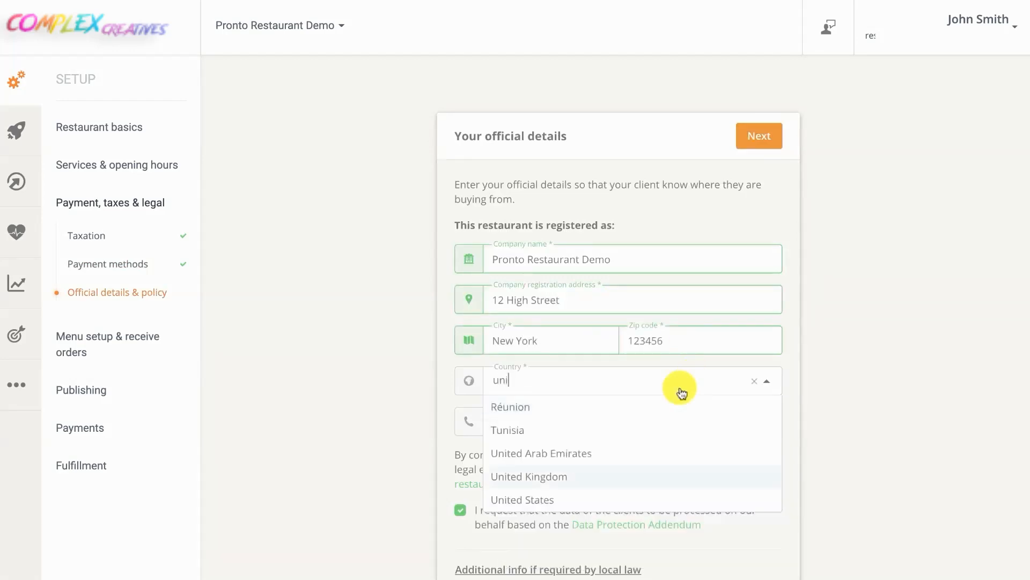
left_click(567, 498)
left_click(571, 421)
type("new")
left_click(569, 395)
left_click(558, 457)
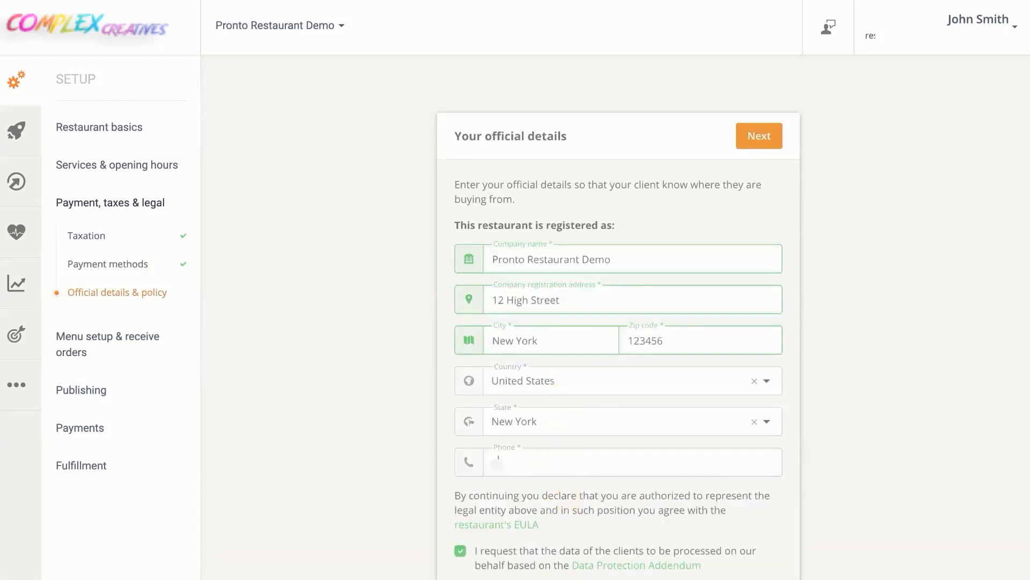
type("555123456")
left_click(748, 146)
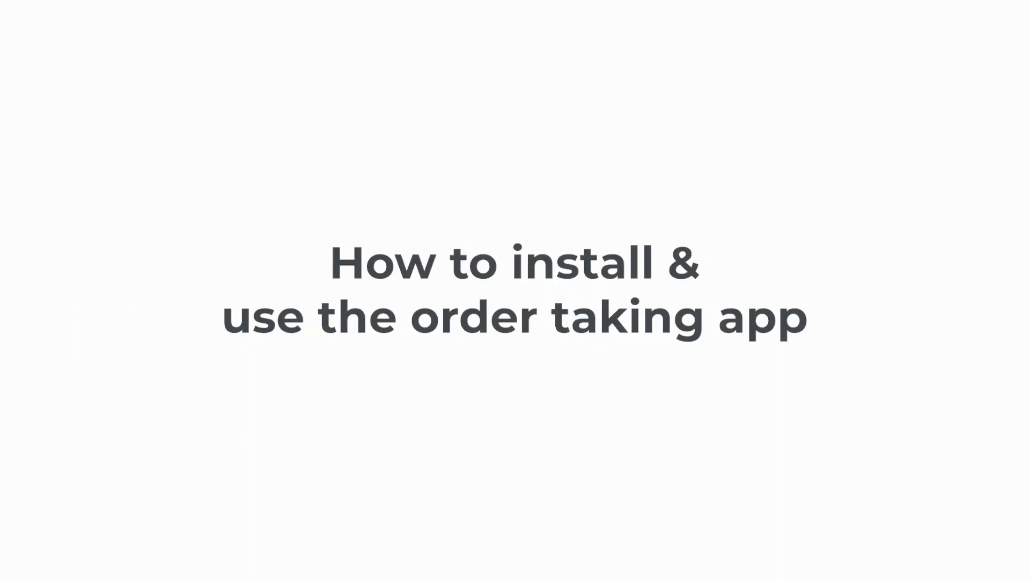
Choose smartphone installation and text the order-taking app download link to the phone number
left_click(782, 138)
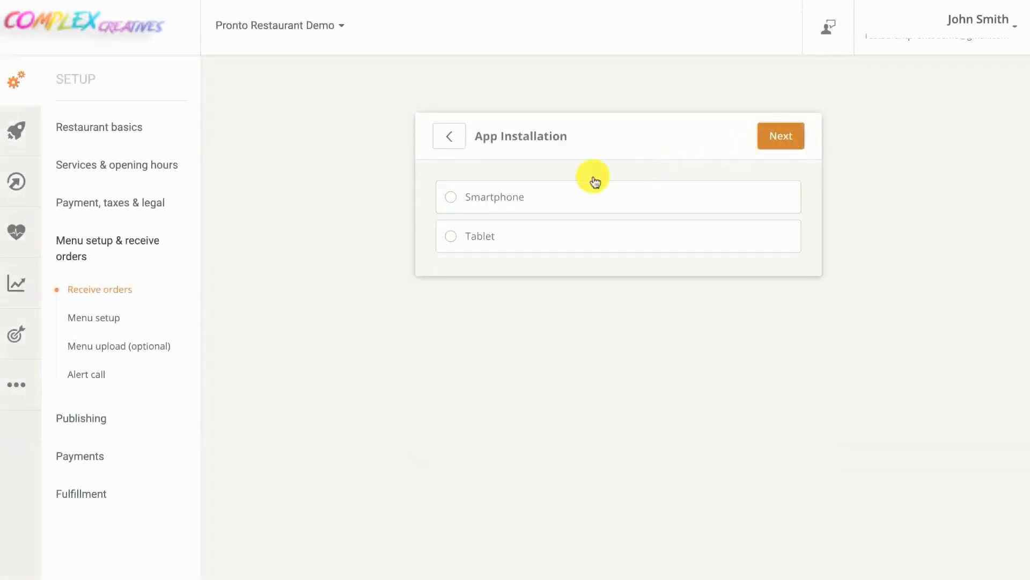
left_click(479, 205)
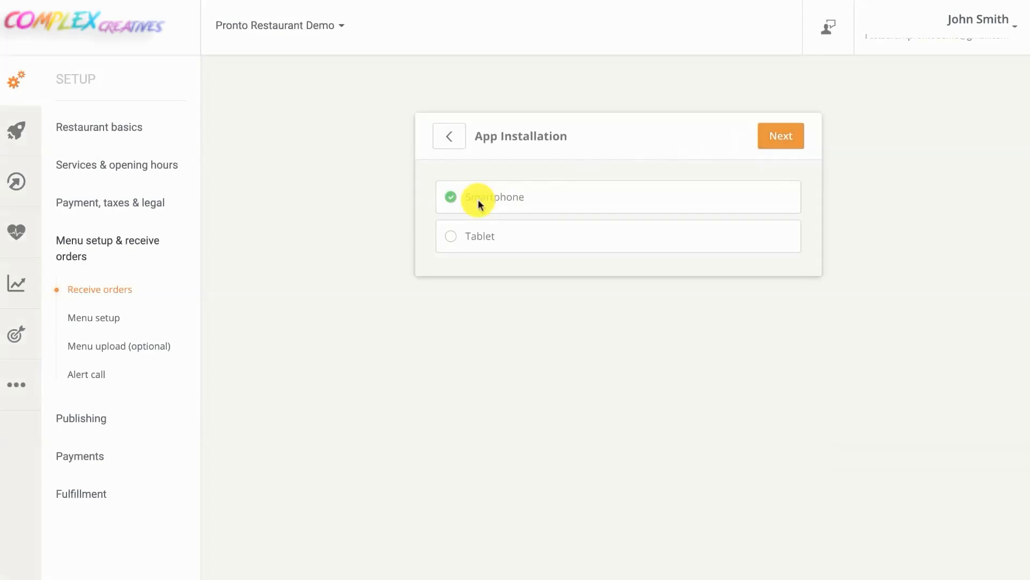
left_click(768, 146)
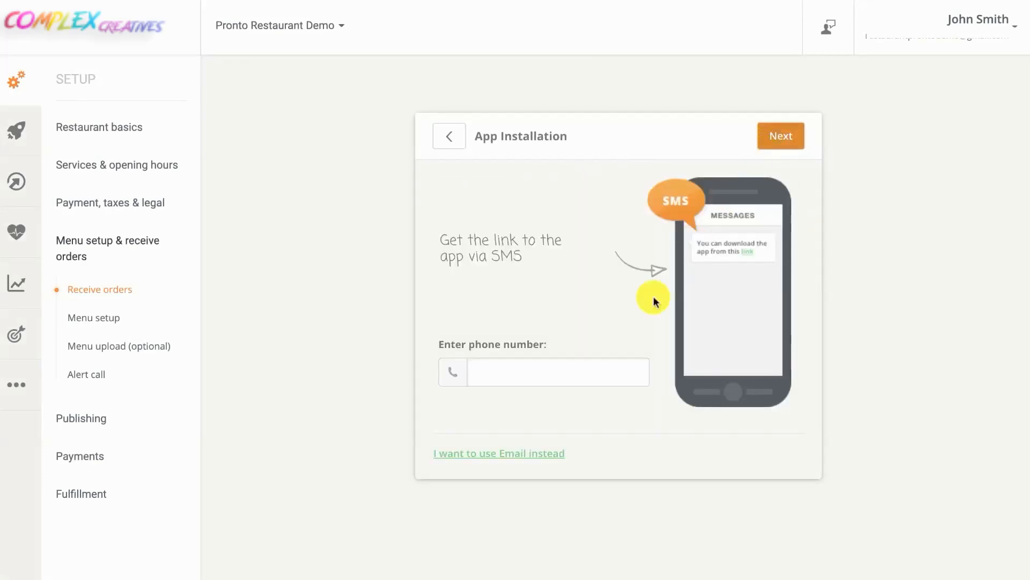
left_click(600, 370)
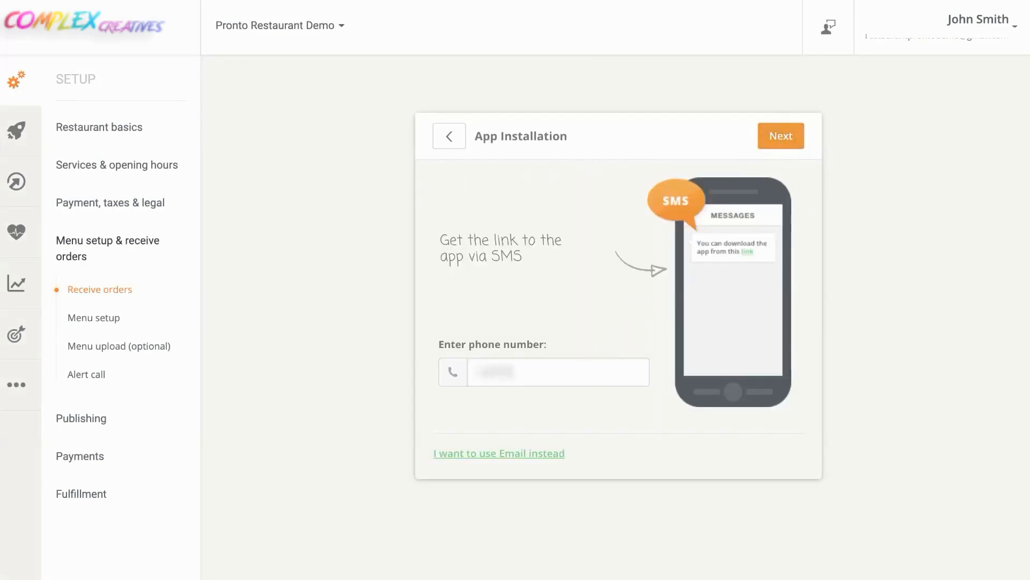
left_click(785, 143)
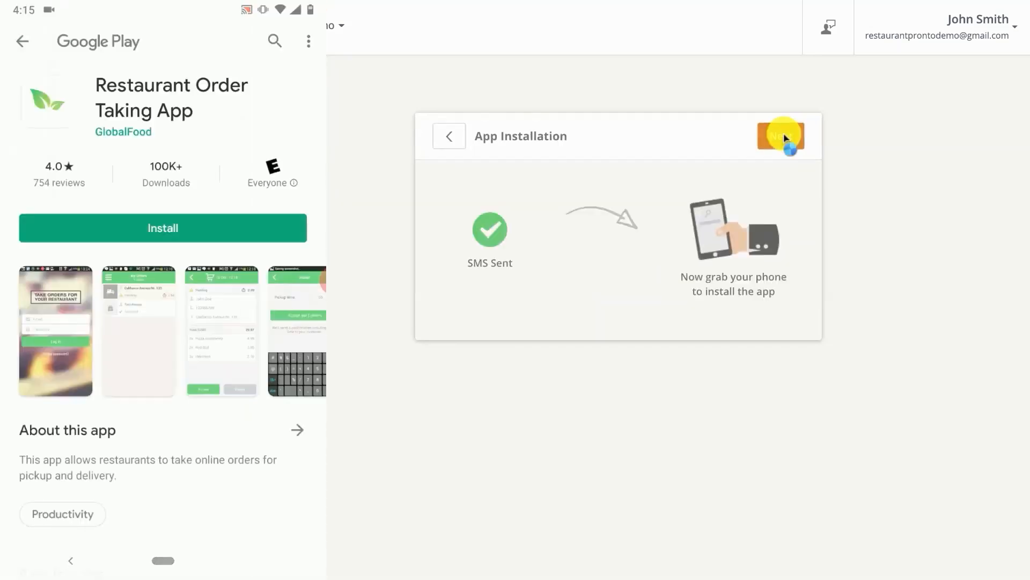
Advance the admin panel to the app start and login step
left_click(784, 138)
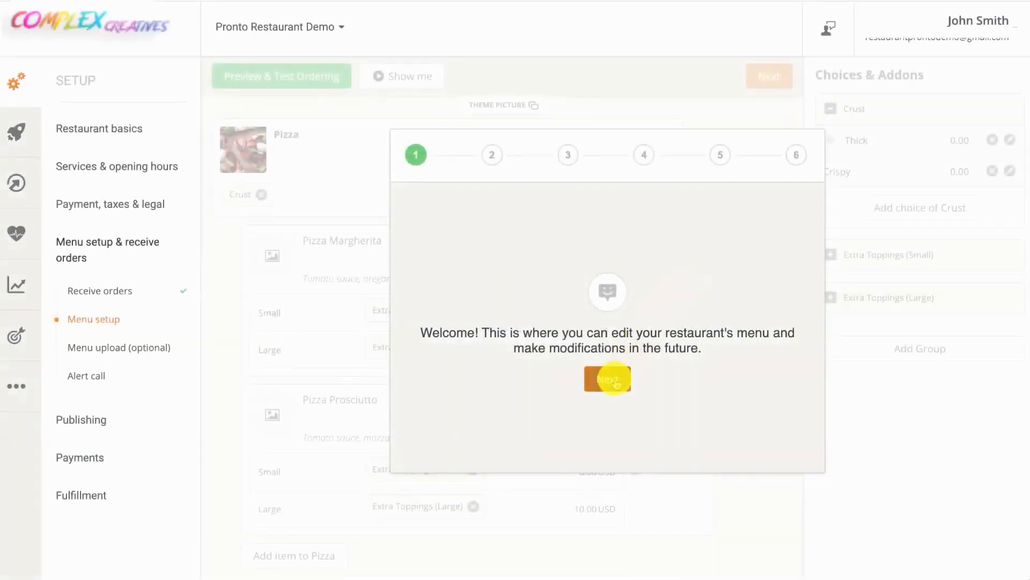
Step through the menu setup tour up to how to add choices and add-ons
left_click(608, 374)
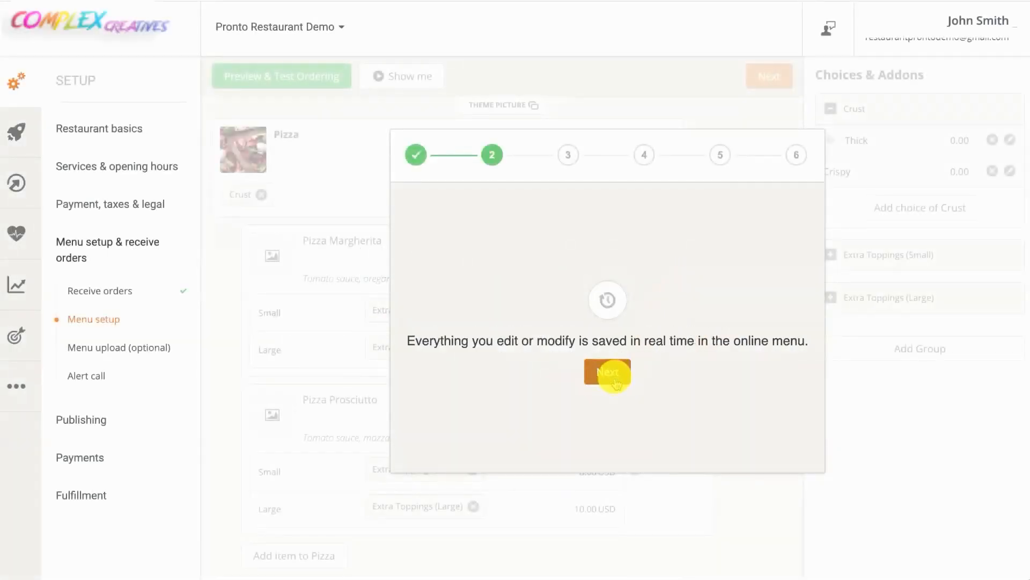
left_click(611, 374)
left_click(612, 373)
left_click(612, 374)
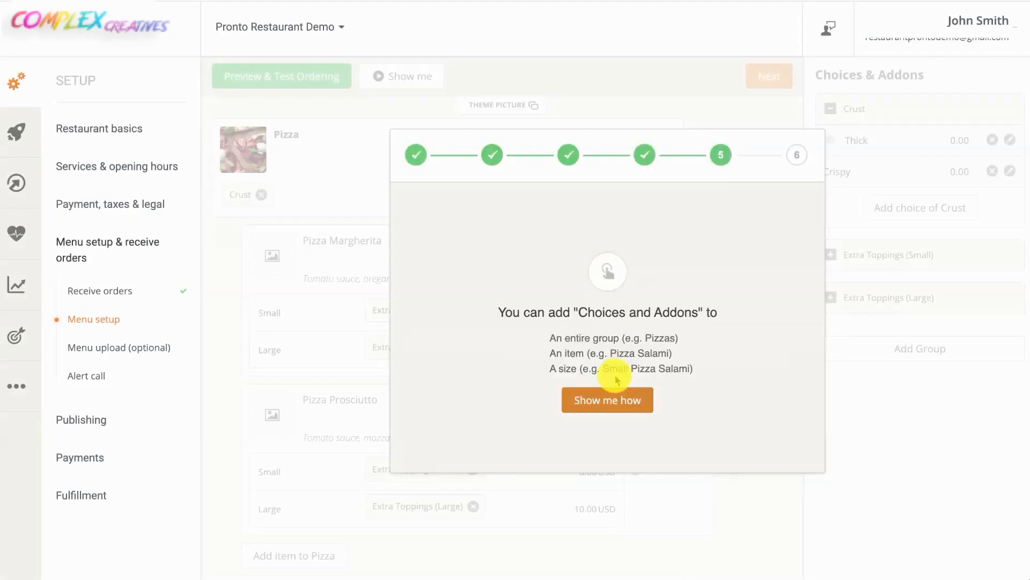
left_click(616, 396)
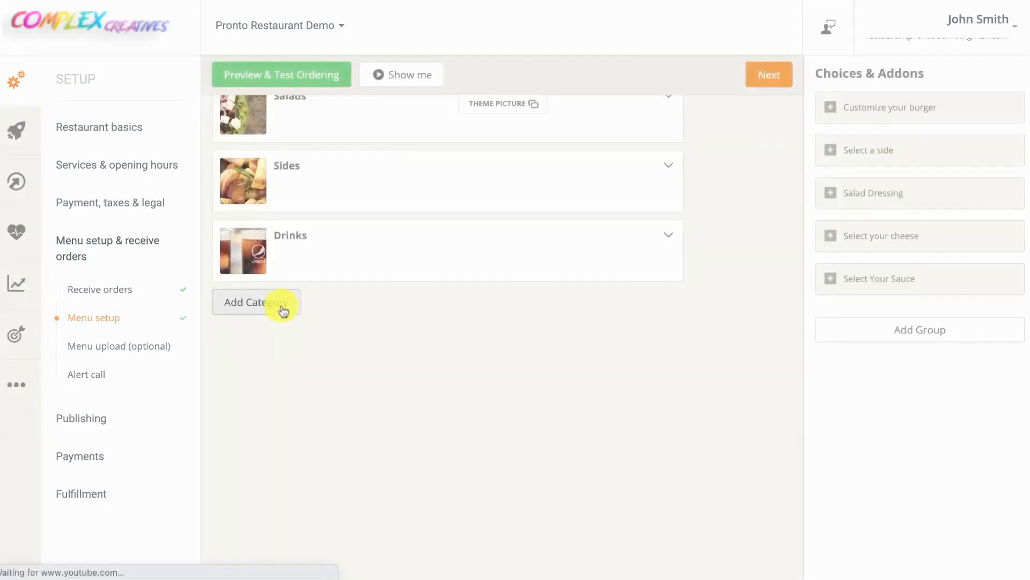
Create a Pizza category described as 'Traditional homemade pizza'
left_click(283, 311)
left_click(329, 186)
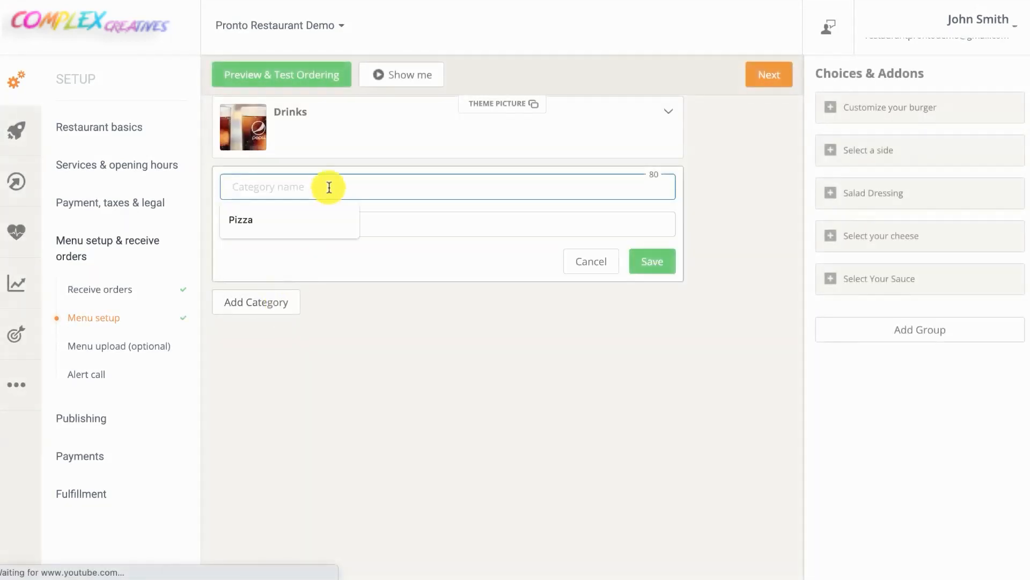
left_click(276, 216)
left_click(269, 221)
left_click(292, 259)
left_click(652, 261)
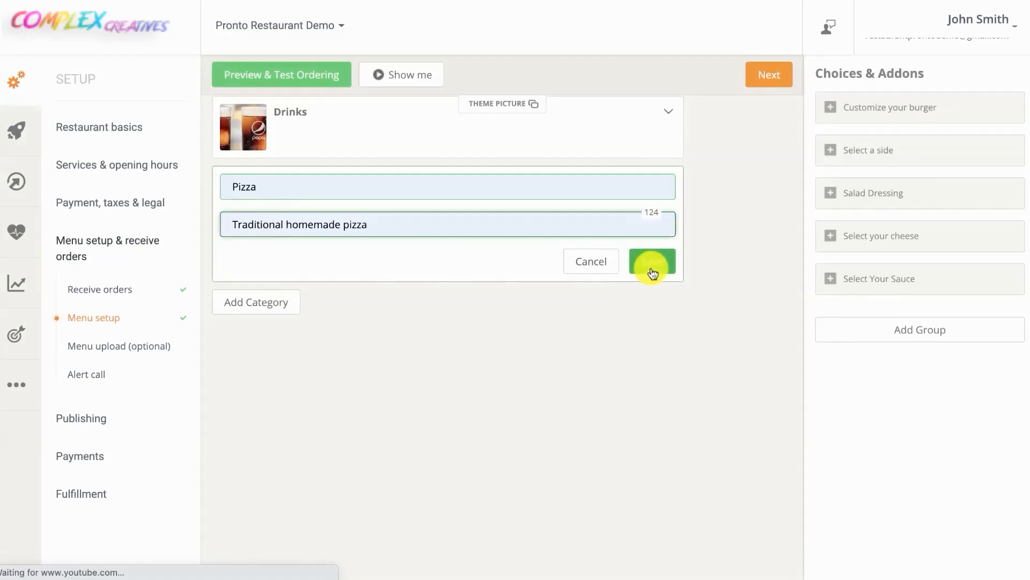
Add a Cheese Pizza item priced 5 with the description 'Cheese Pizza'
left_click(451, 261)
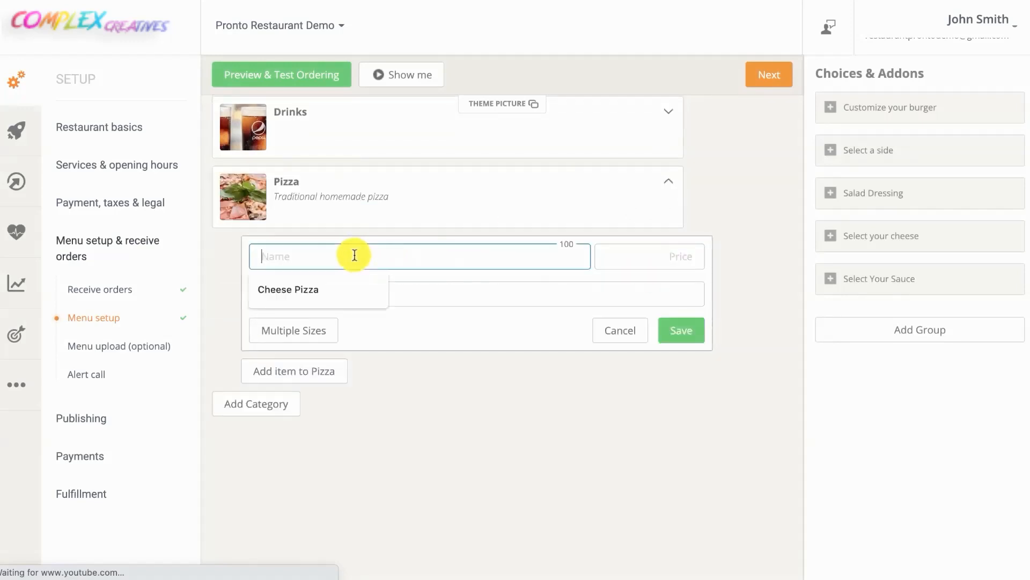
left_click(309, 289)
left_click(669, 255)
type("5")
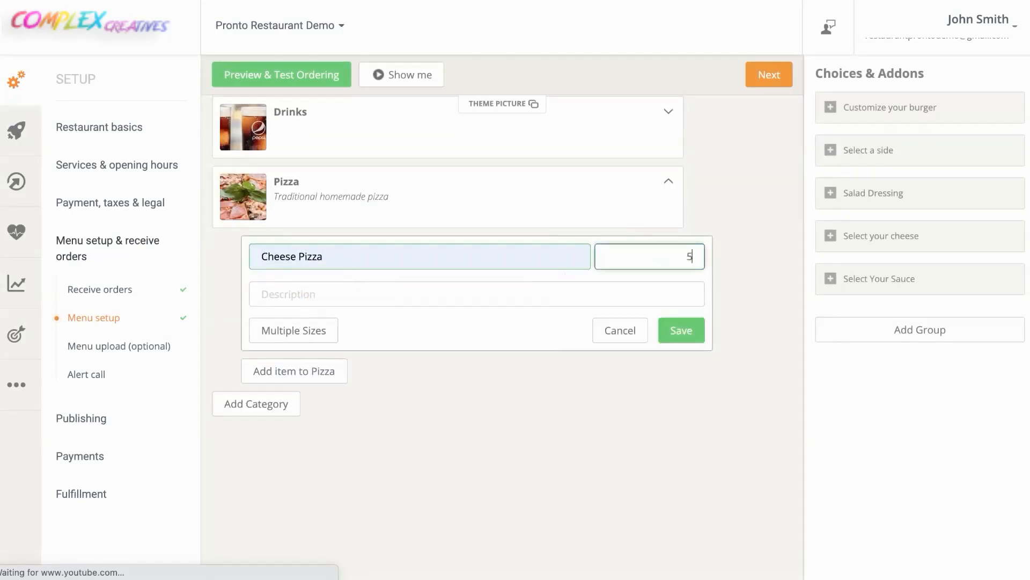
left_click(555, 290)
left_click(354, 327)
Give Cheese Pizza Small, Medium and Large sizes at 5, 10 and 15, and save it
left_click(316, 334)
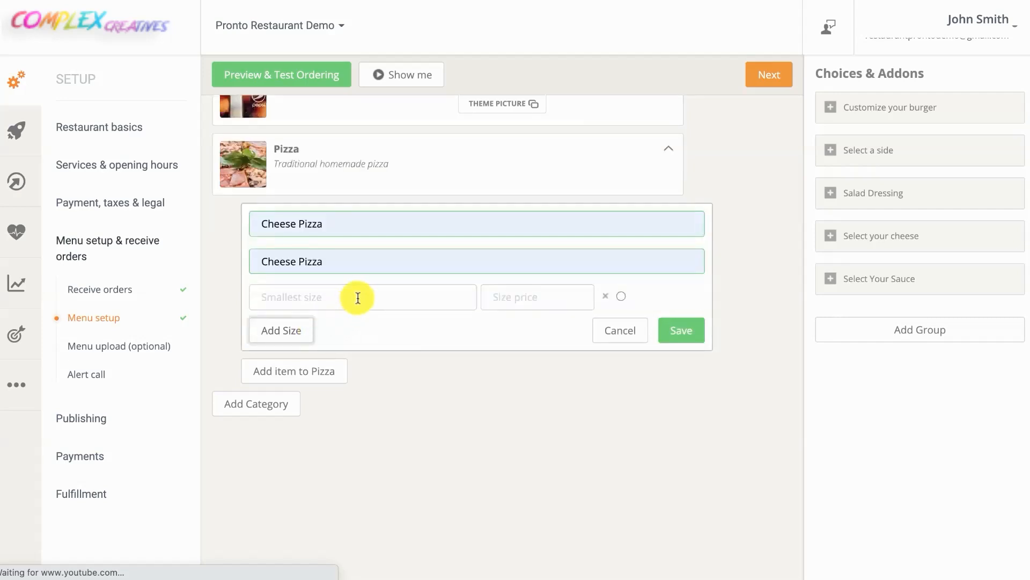
left_click(356, 294)
type("Small")
left_click(509, 304)
left_click(295, 330)
left_click(320, 301)
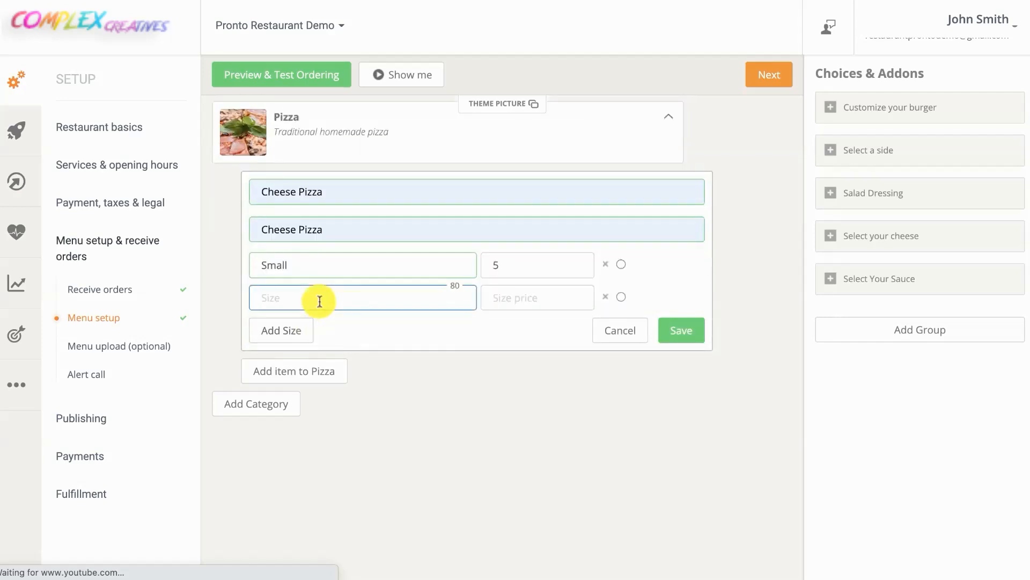
type("Medium")
left_click(499, 302)
type("10")
left_click(296, 330)
left_click(320, 301)
type("Large")
left_click(529, 296)
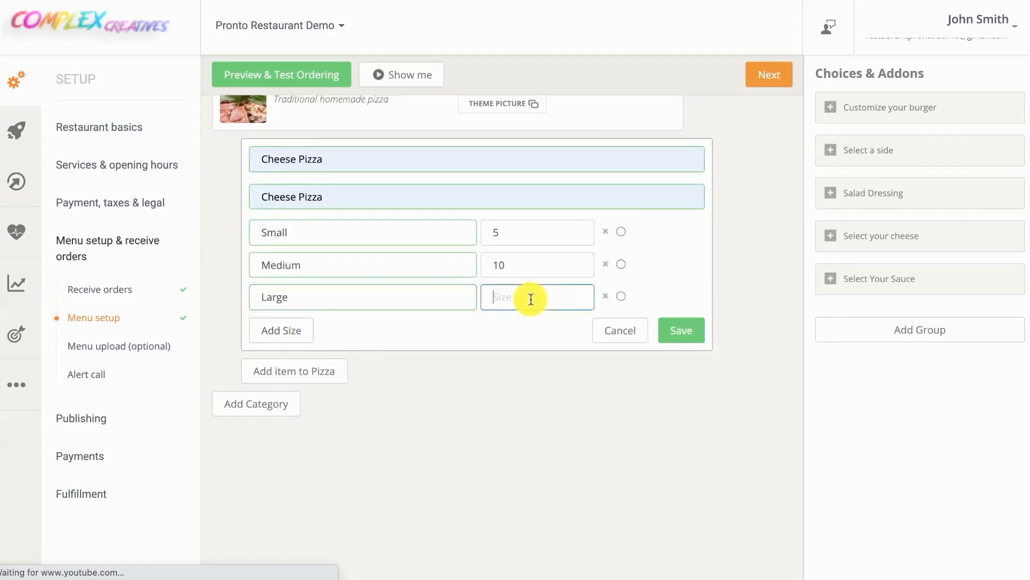
type("15")
left_click(681, 328)
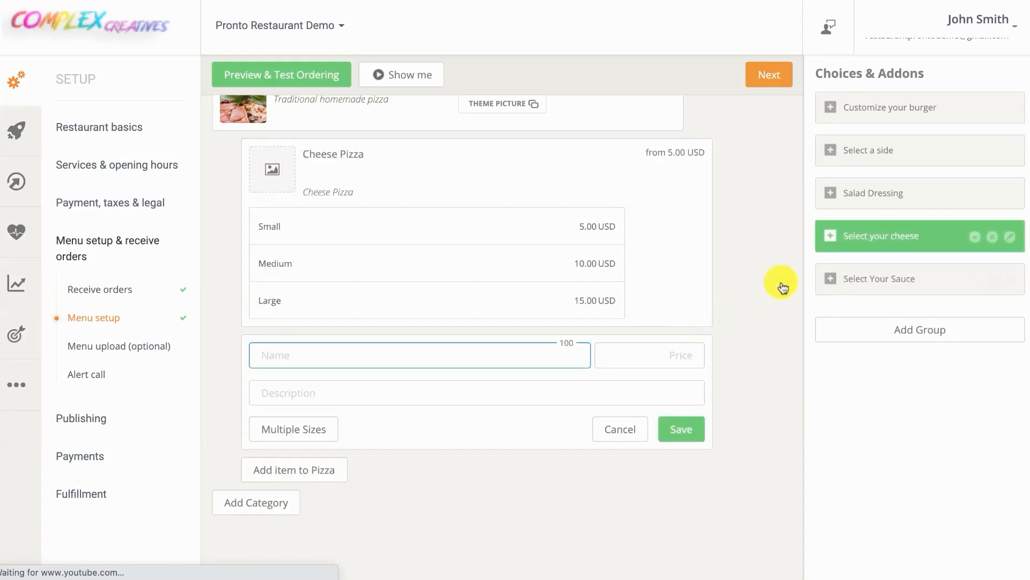
Attach the cheese and sauce add-on groups to Cheese Pizza and finish menu setup
left_click_drag(879, 240, 404, 169)
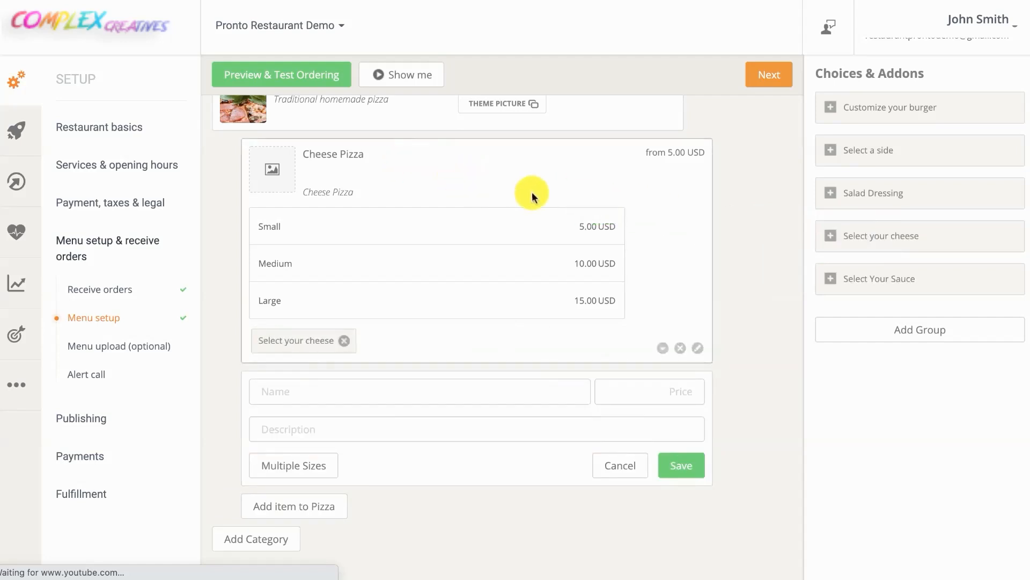
left_click_drag(884, 282, 402, 224)
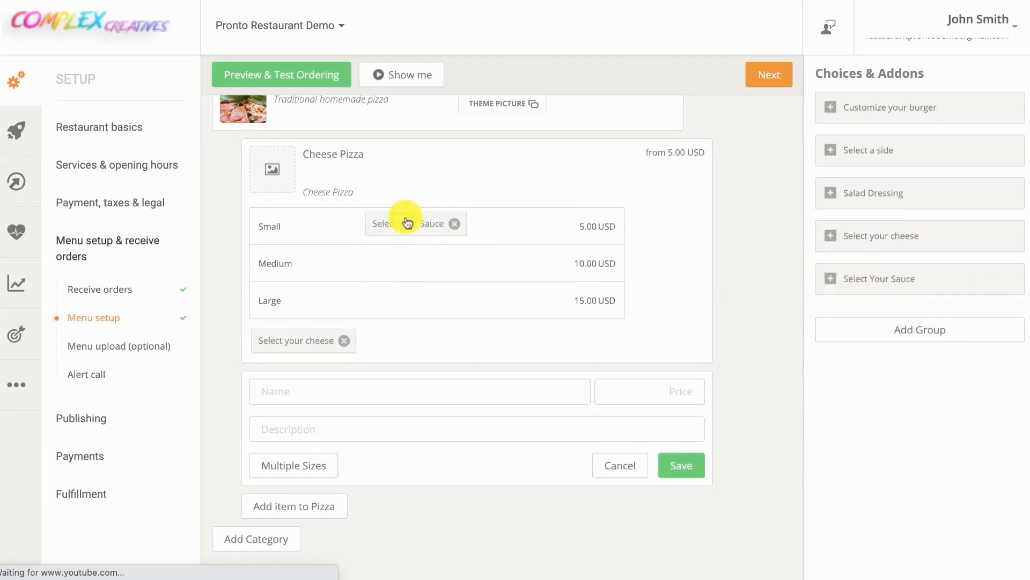
left_click(749, 81)
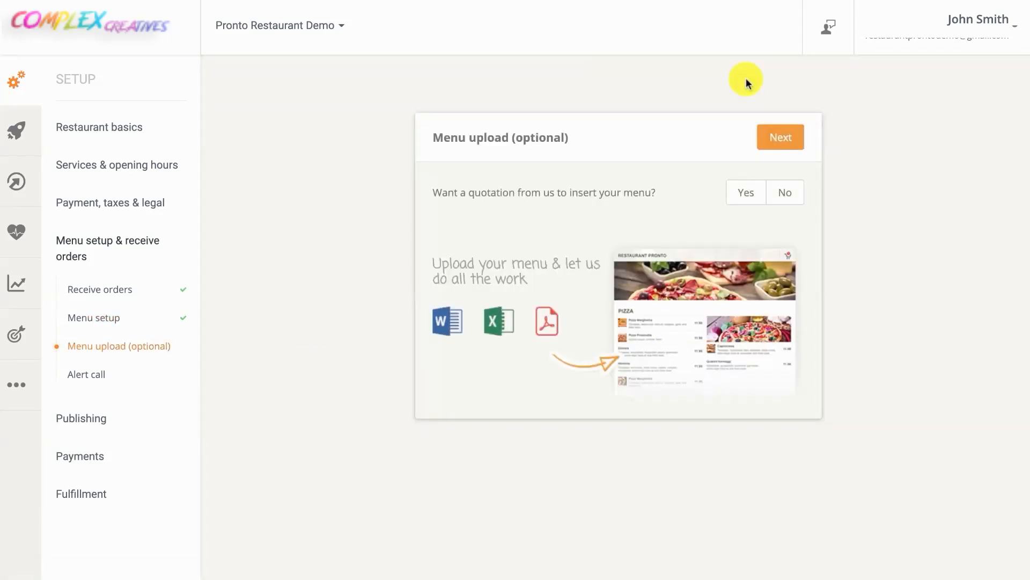
Decline the menu upload quotation and add the supervisor's phone number for alert calls
left_click(784, 192)
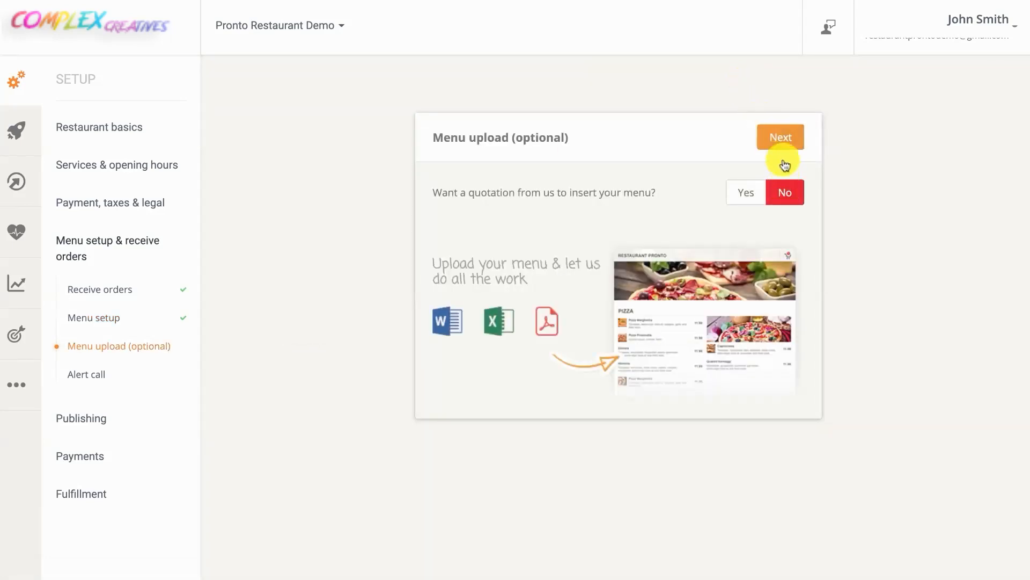
left_click(784, 139)
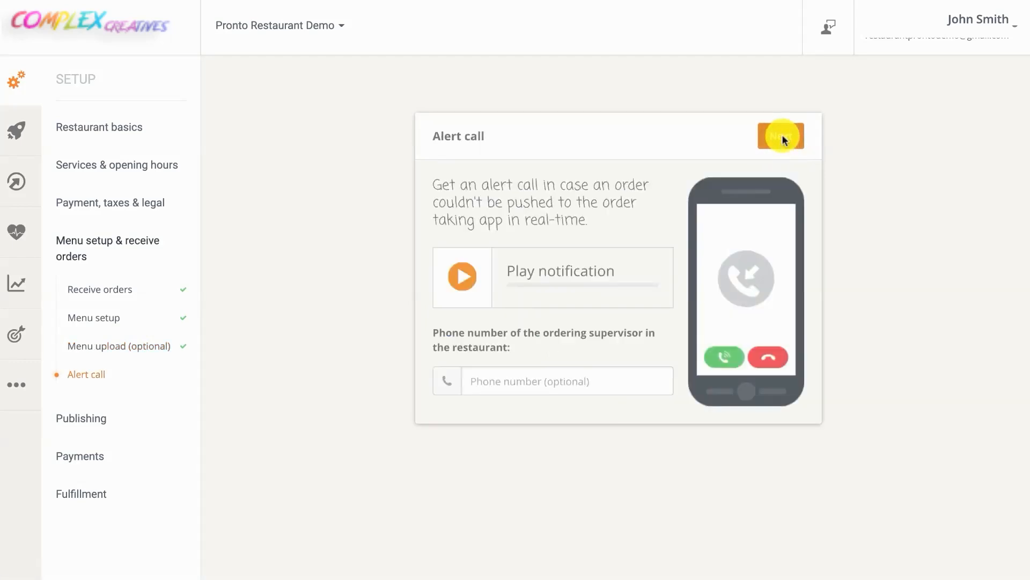
left_click(580, 370)
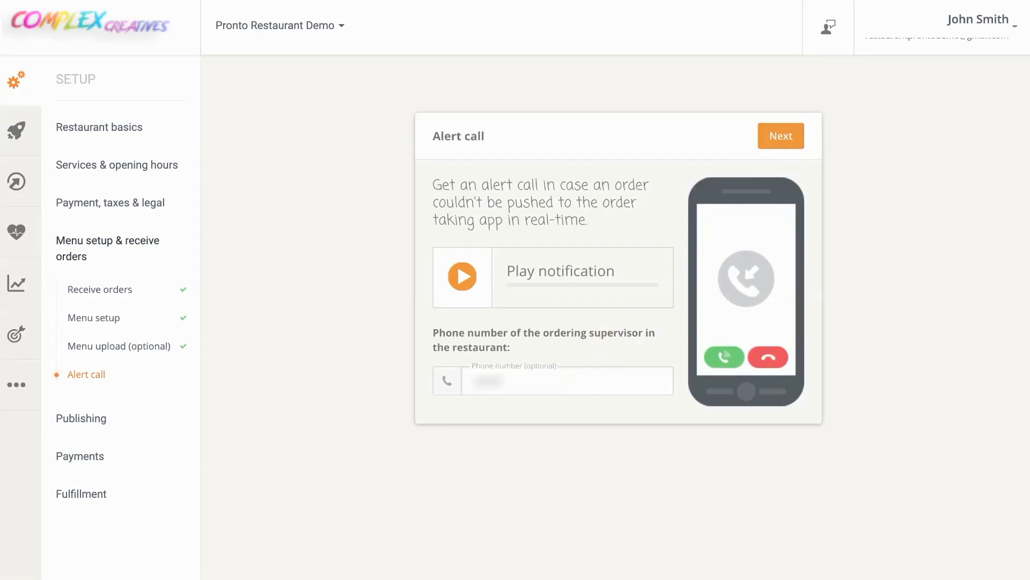
type("555555555555")
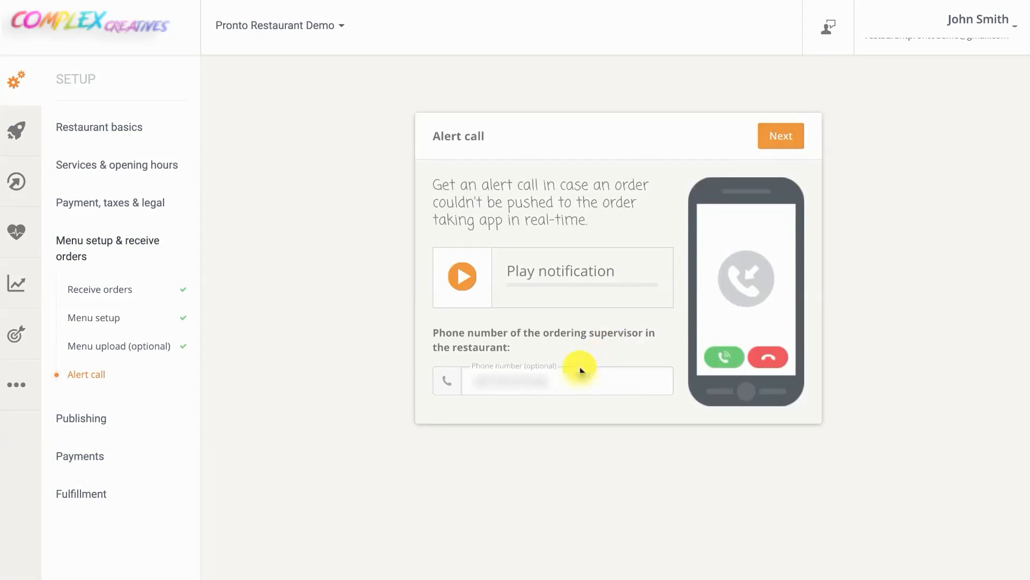
left_click(783, 137)
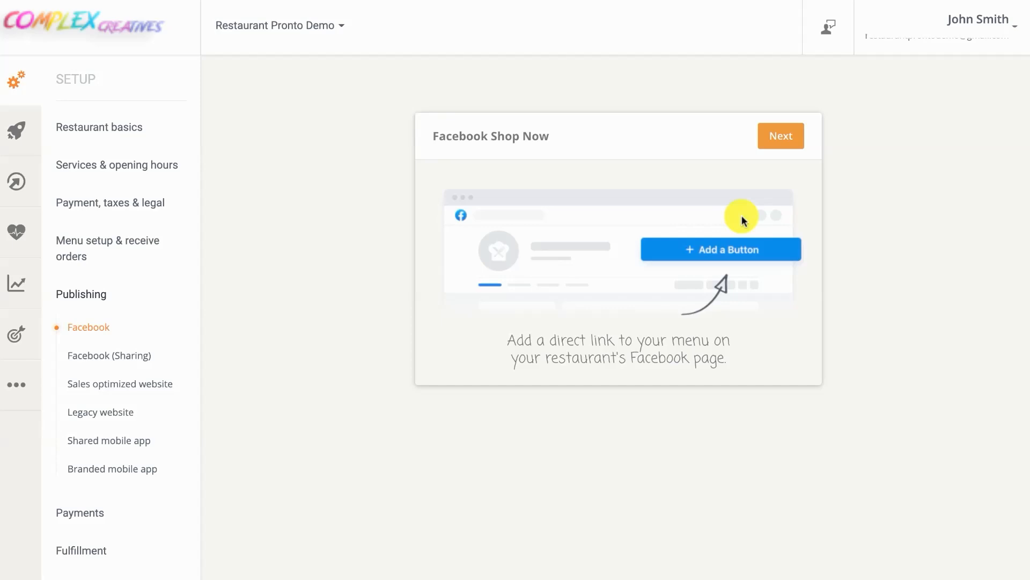
Copy the restaurant's ordering link and pick Start Order as the Facebook page button
left_click(788, 146)
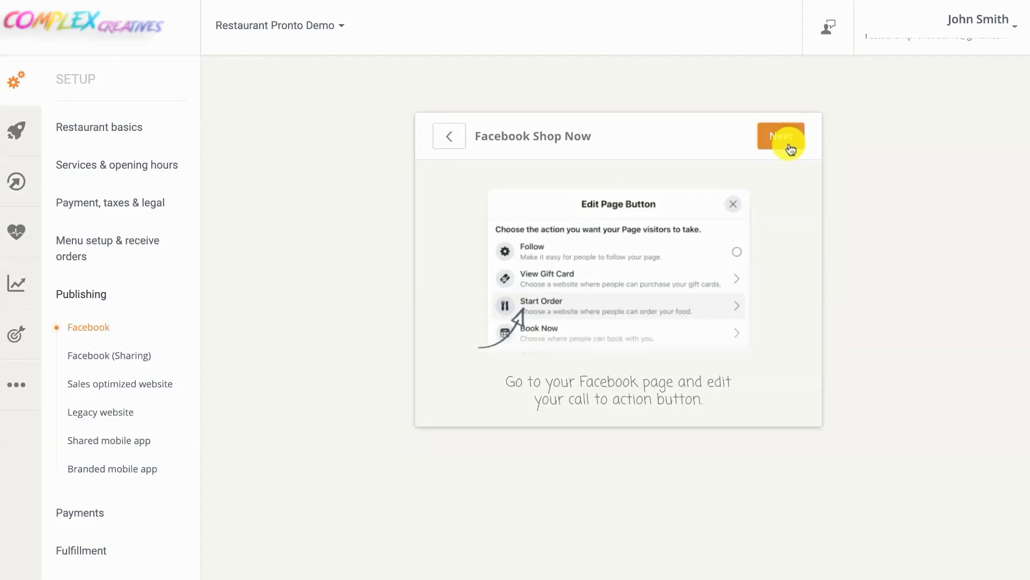
left_click(791, 146)
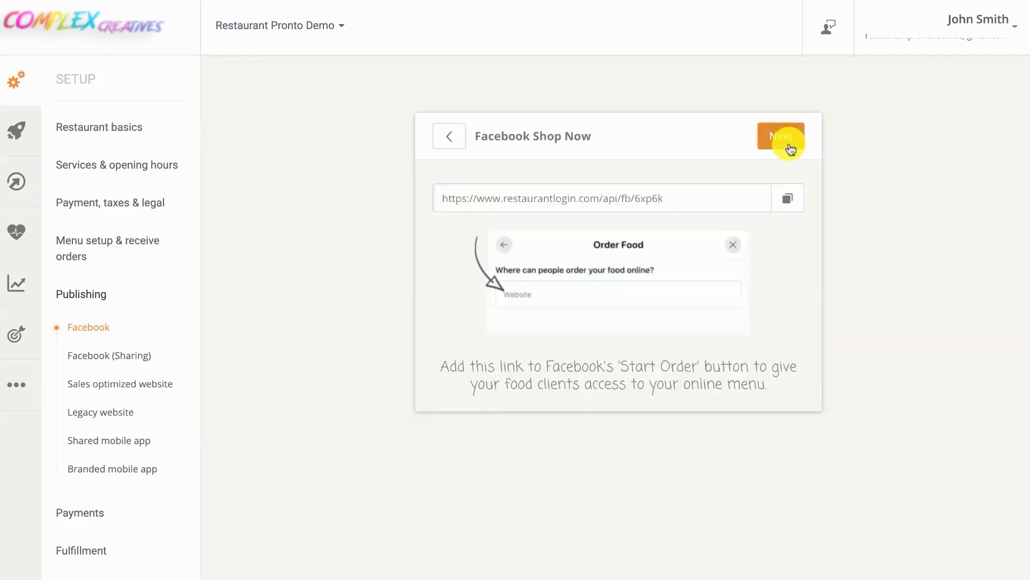
left_click(788, 198)
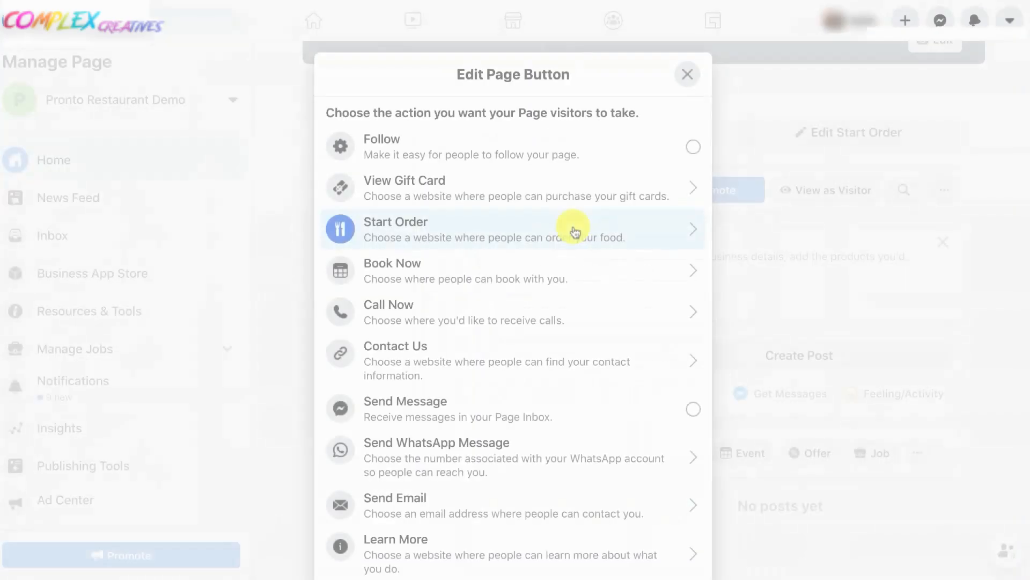
left_click(572, 228)
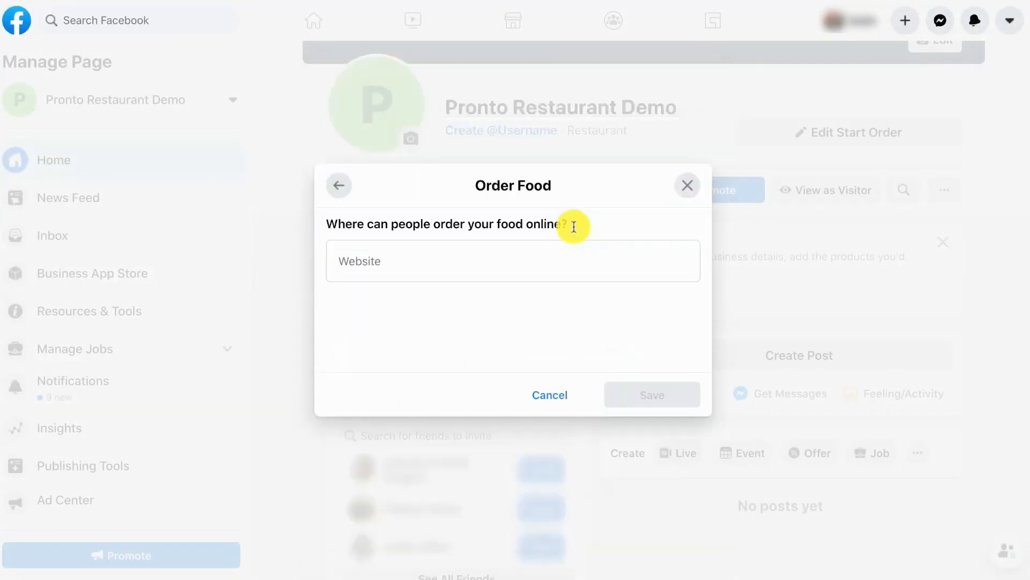
Paste the ordering link into the Order Food Website field and save it
left_click(554, 254)
key("ctrl+v")
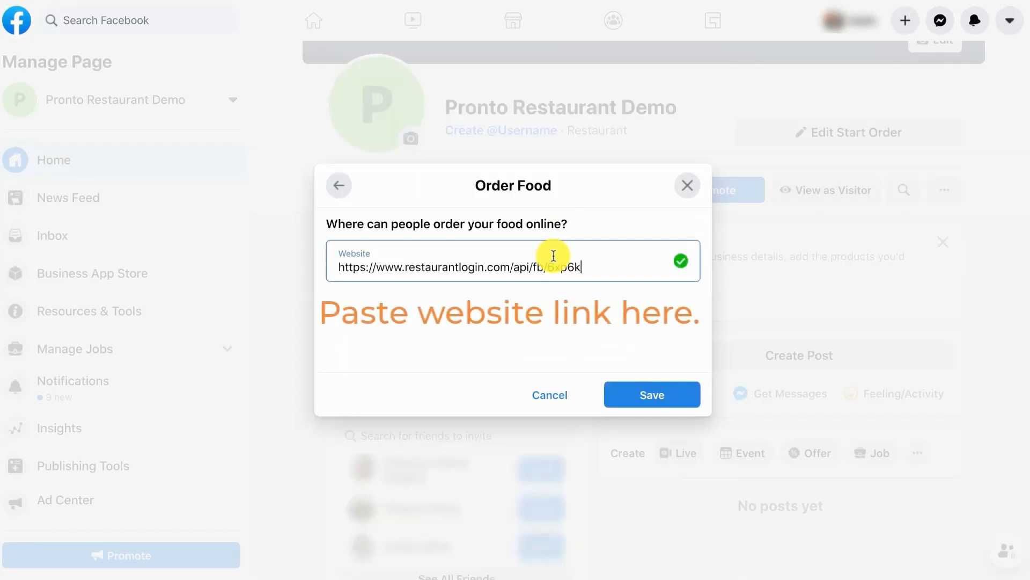
left_click(653, 394)
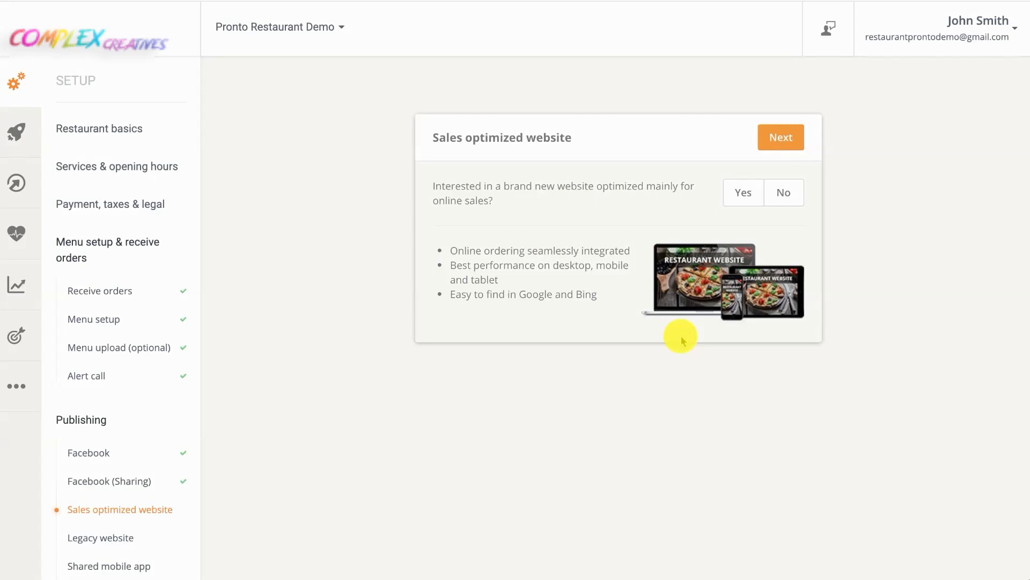
Generate the sales-optimized website and browse its editable sections in the site editor
left_click(743, 192)
left_click(781, 138)
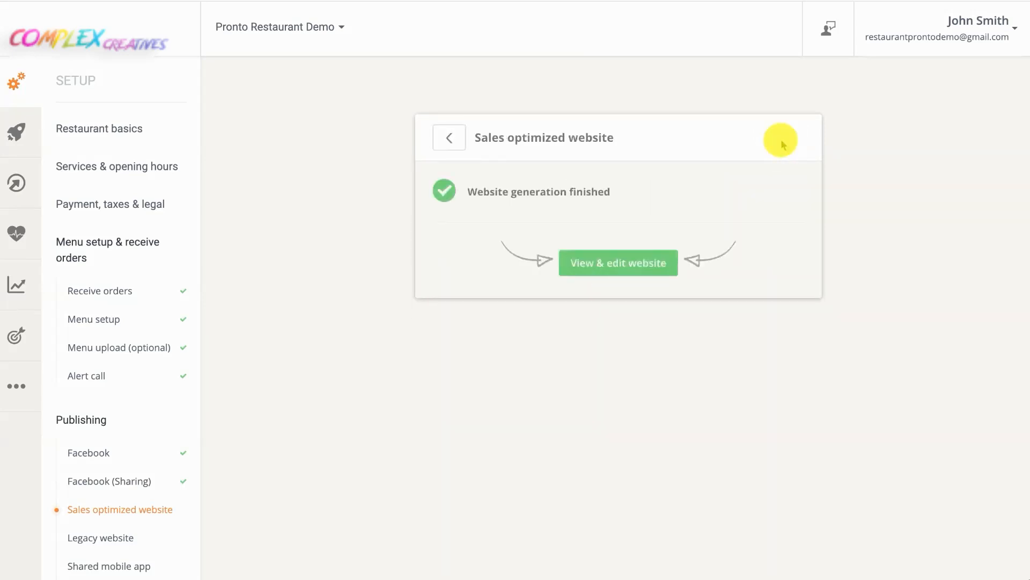
left_click(635, 259)
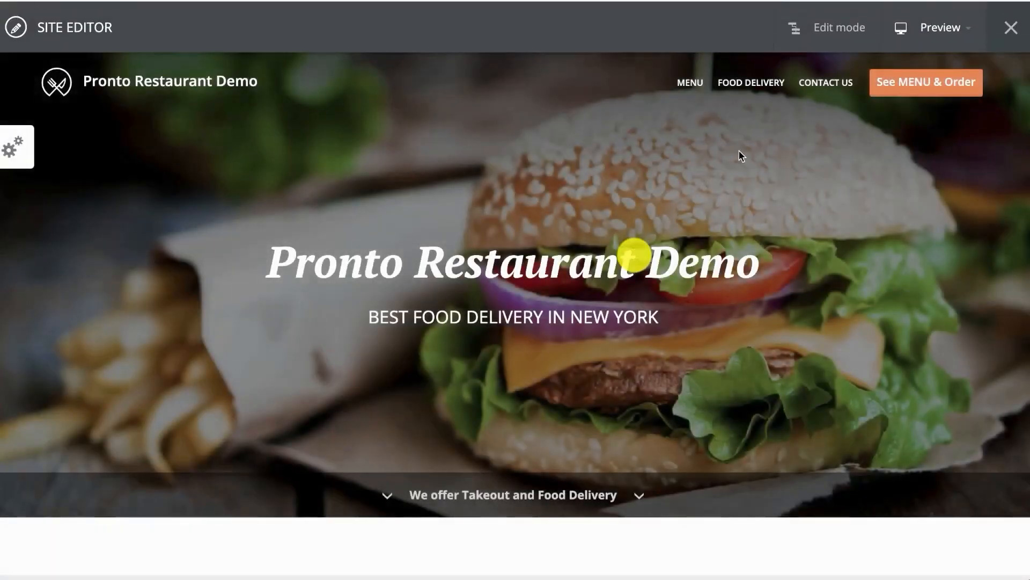
left_click(823, 29)
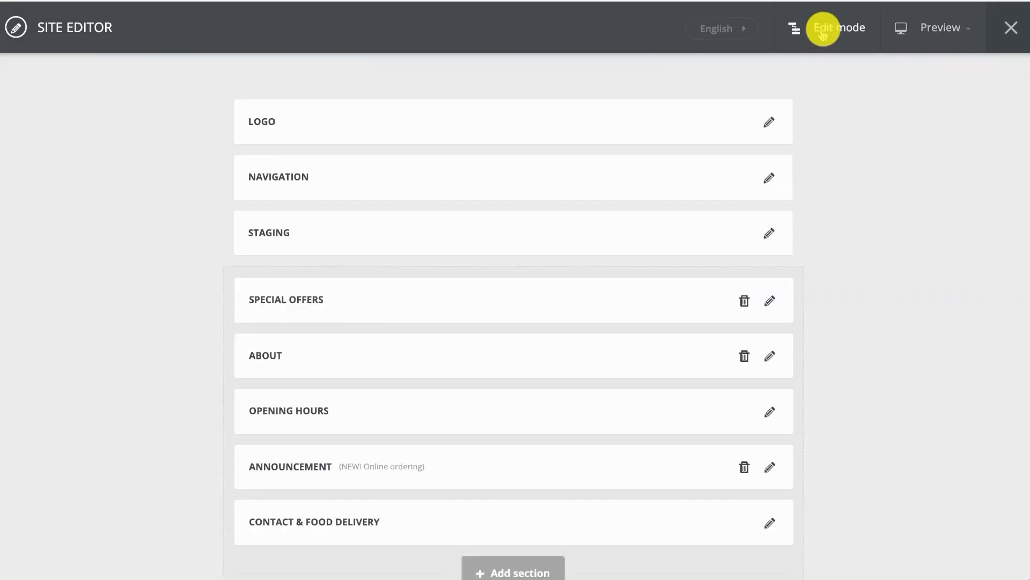
left_click(950, 46)
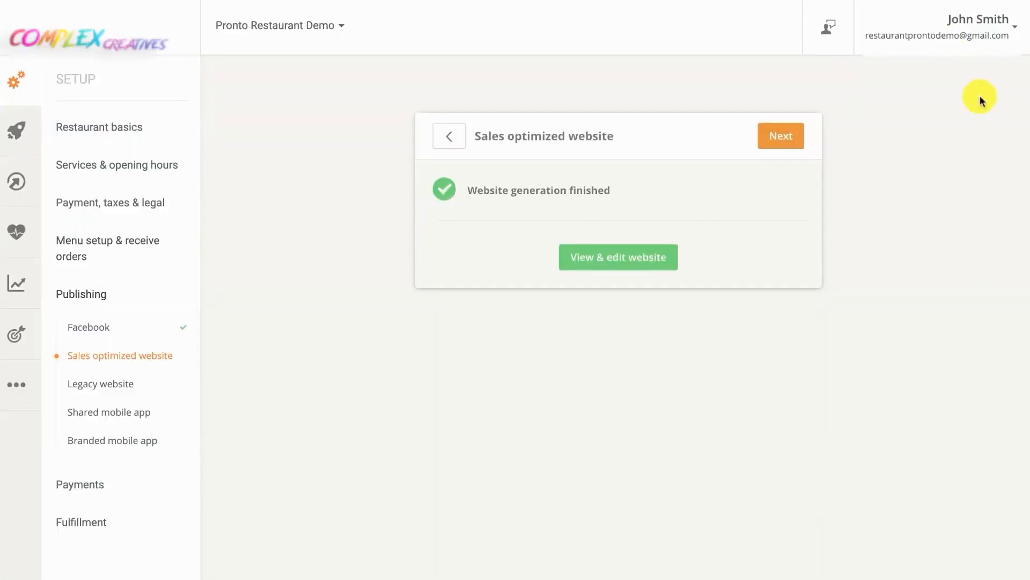
Go back, answer No to the new sales-optimized website, and continue
left_click(457, 140)
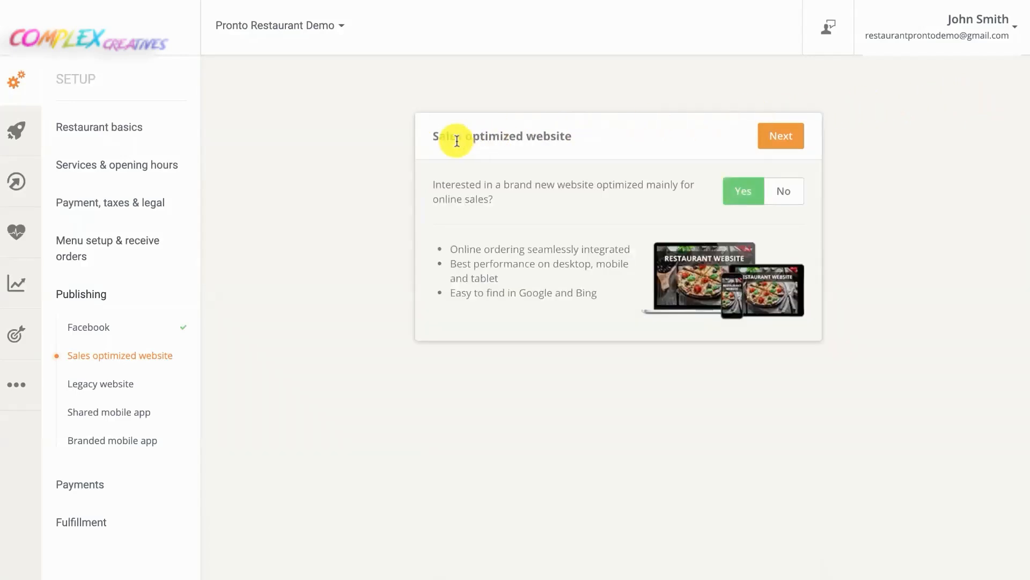
left_click(789, 189)
left_click(781, 142)
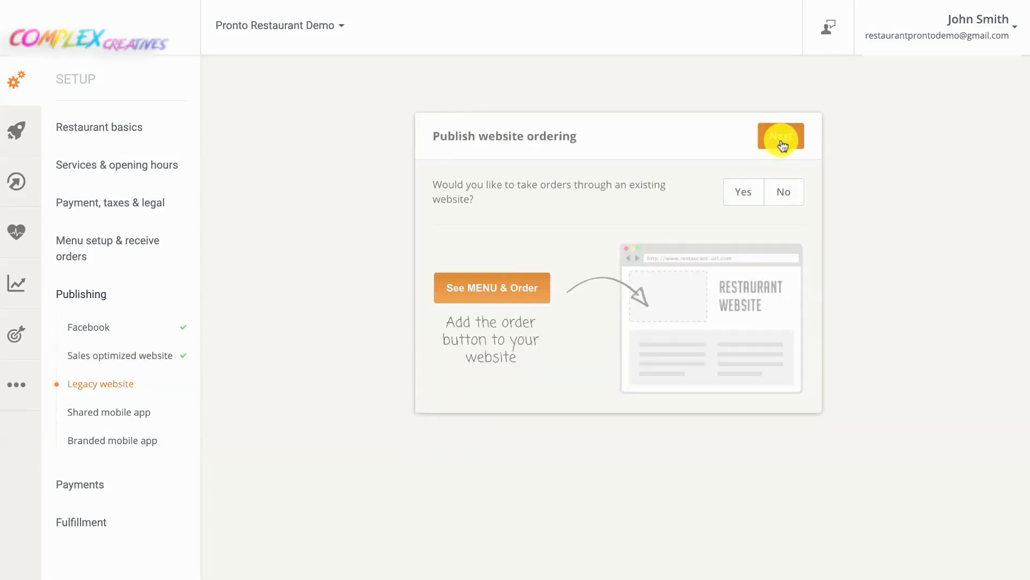
Answer Yes to an existing website, choose to add the button yourself, and select the HTML code
left_click(746, 192)
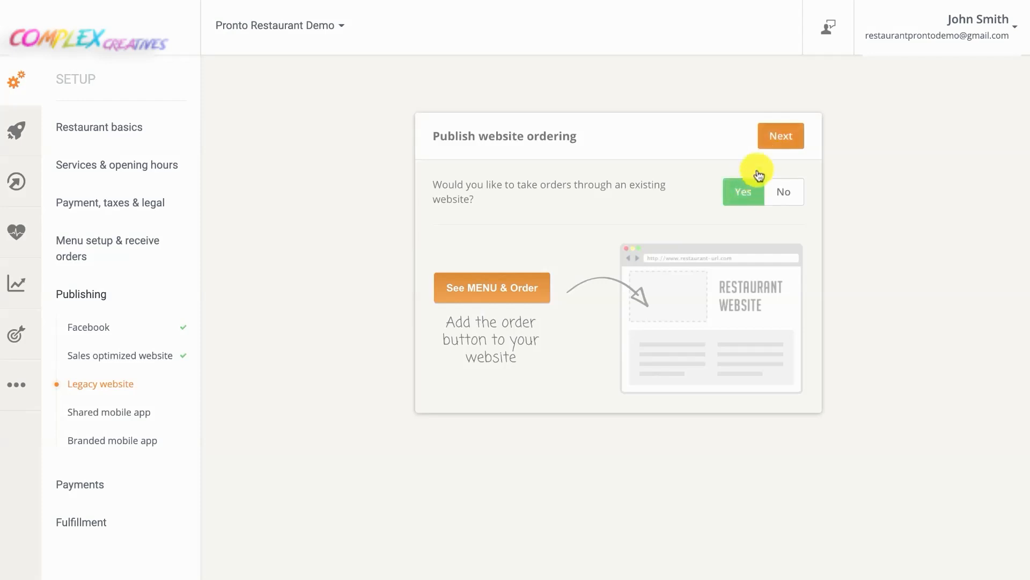
left_click(780, 138)
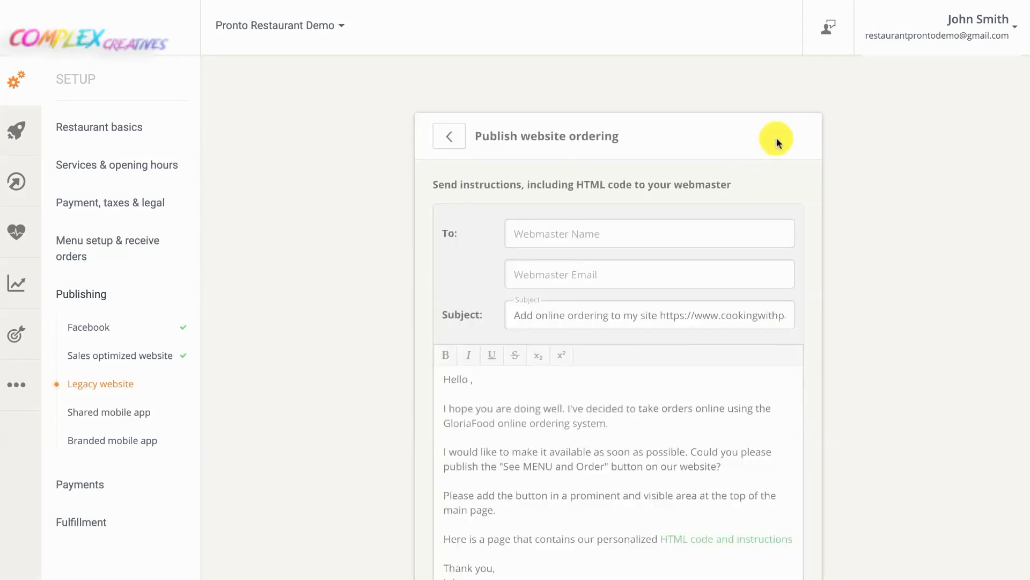
scroll(672, 284, "down", 3)
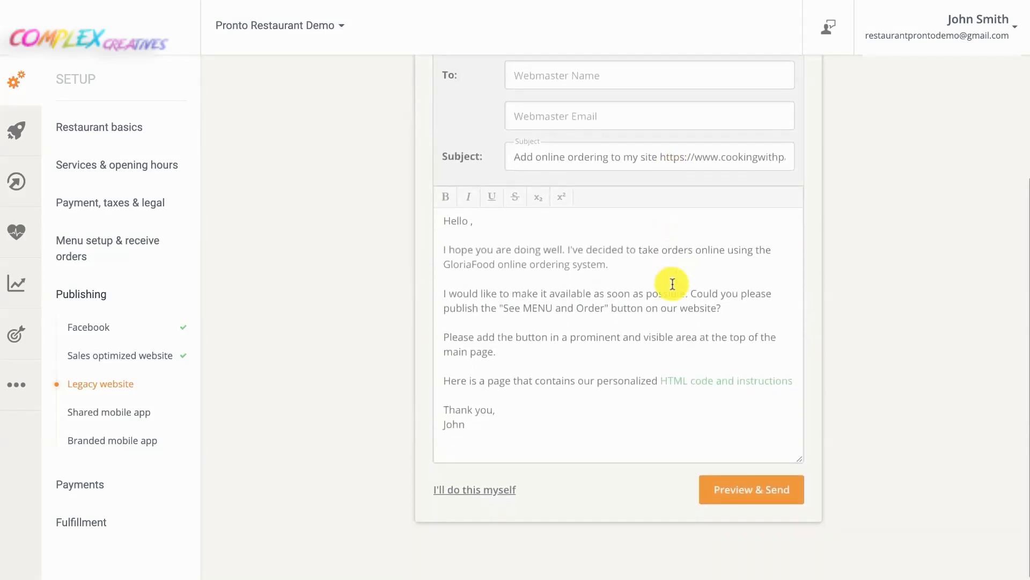
left_click(490, 489)
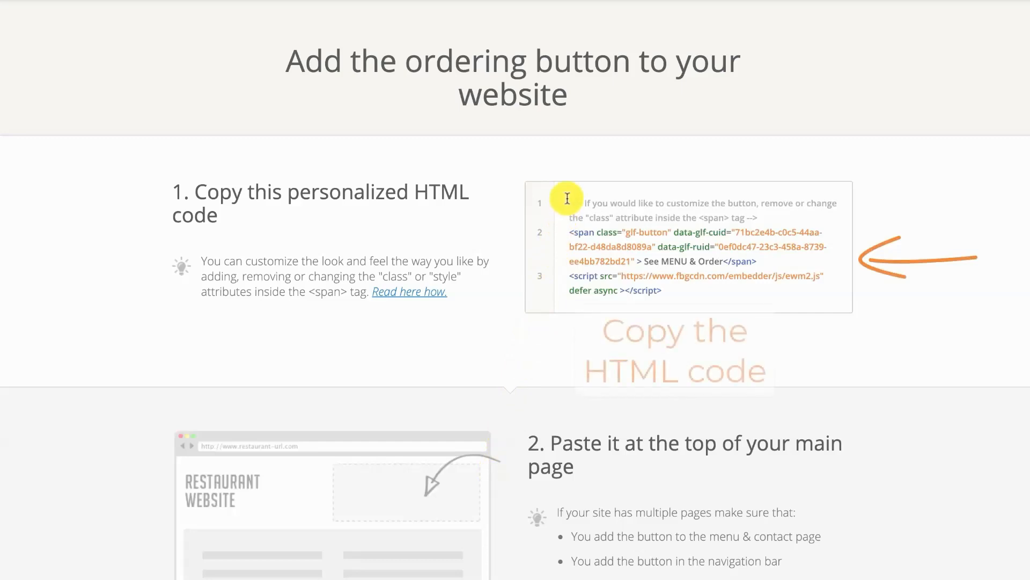
left_click_drag(570, 203, 678, 295)
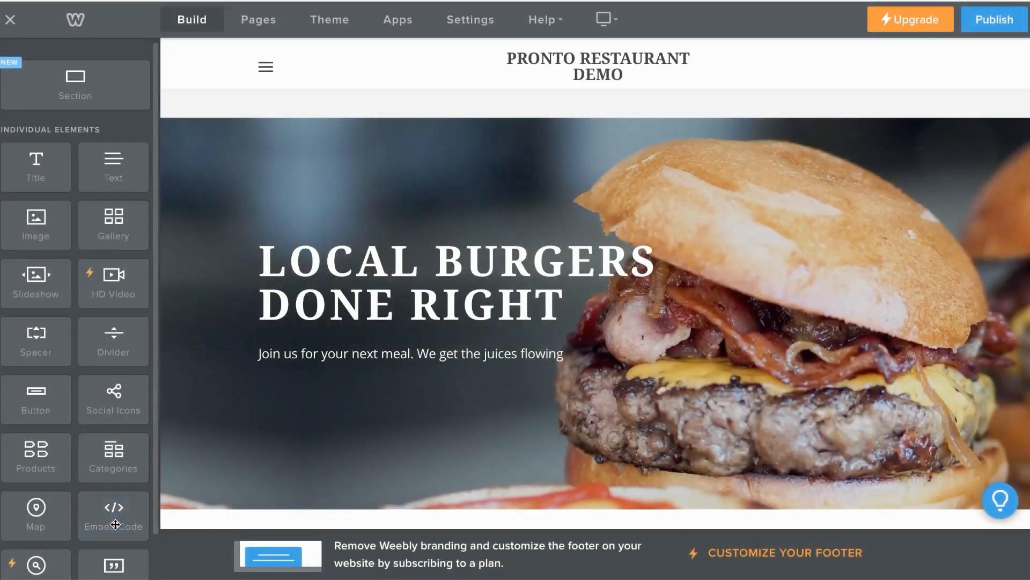
Add an Embed Code element below the hero tagline and paste in the ordering button HTML
left_click_drag(116, 524, 320, 207)
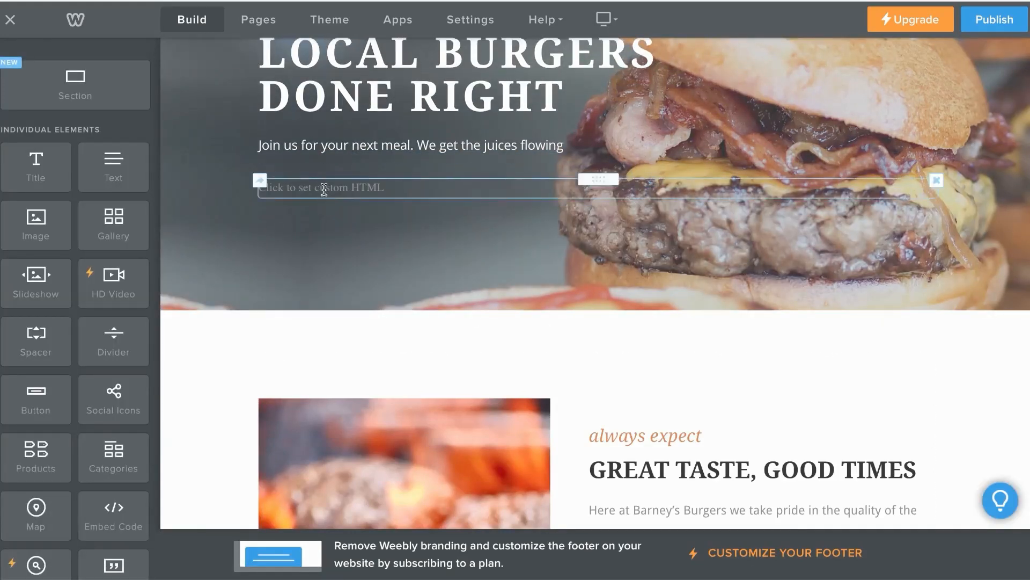
double_click(325, 189)
left_click(593, 266)
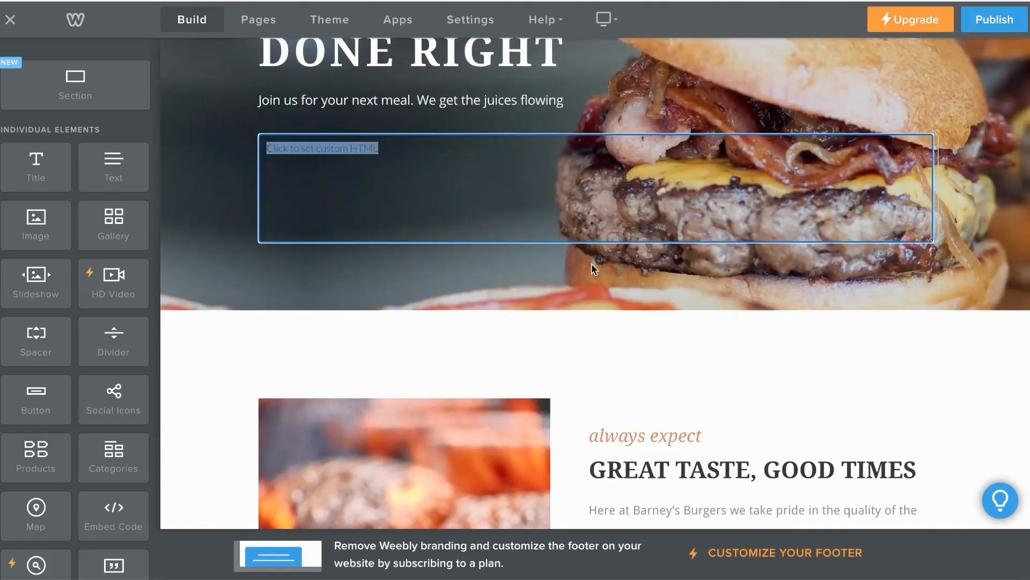
key("ctrl+v")
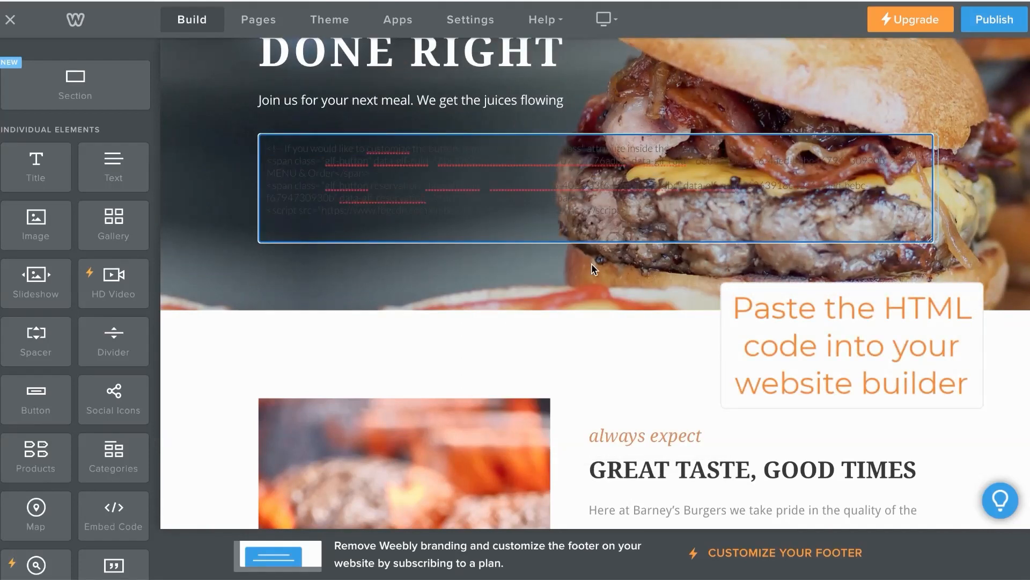
left_click(575, 286)
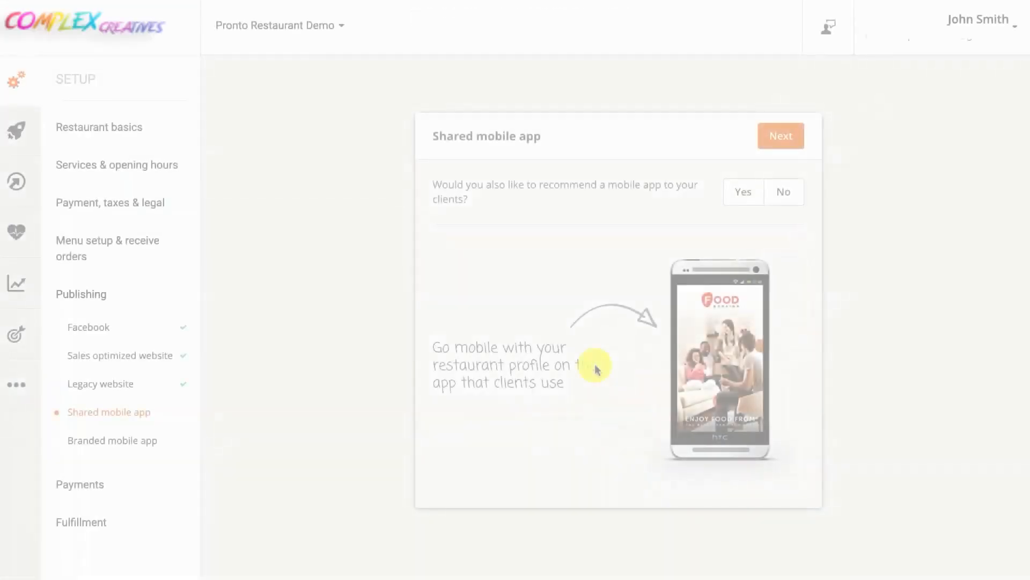
Agree to recommend the shared mobile app and continue to the installation step
left_click(730, 199)
left_click(774, 142)
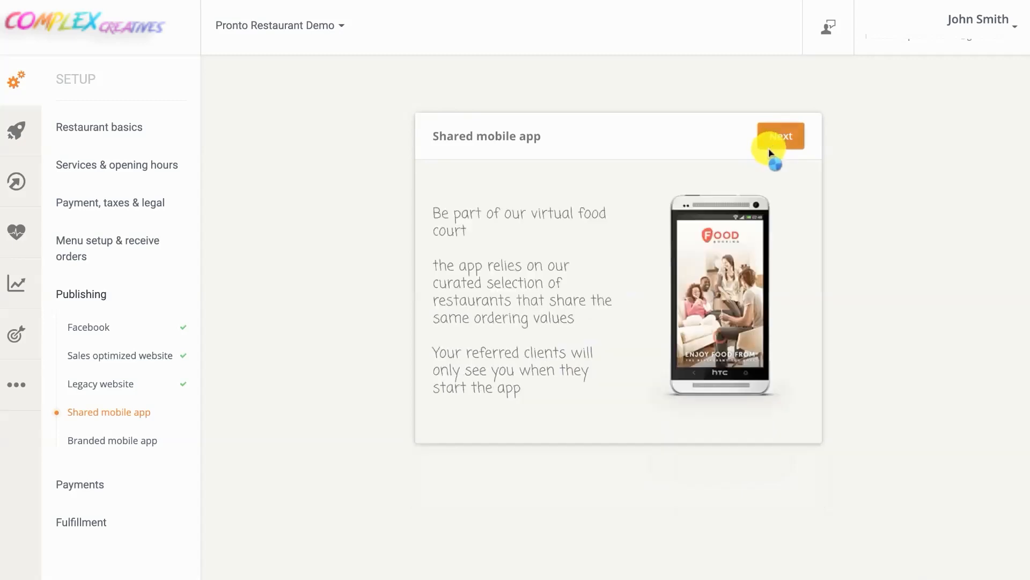
left_click(773, 142)
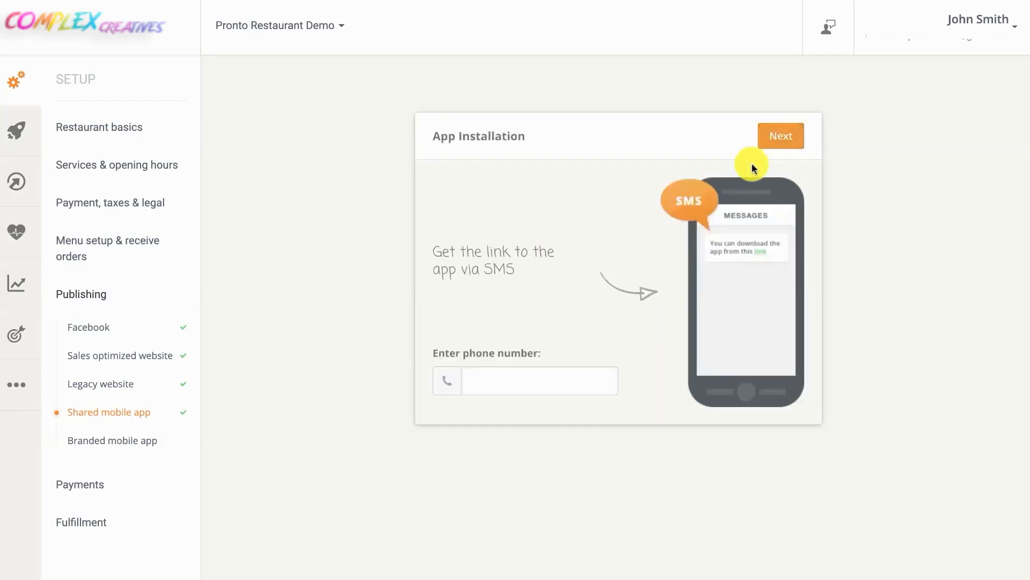
Send the app download link by SMS to a phone number, then continue to the branded app step
left_click(593, 369)
type("+447000000000")
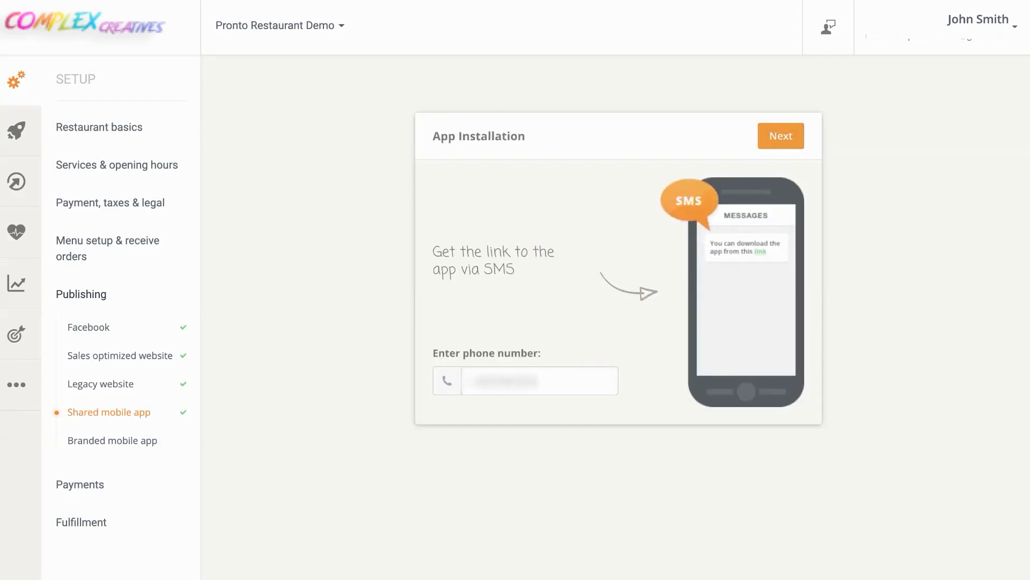
left_click(787, 137)
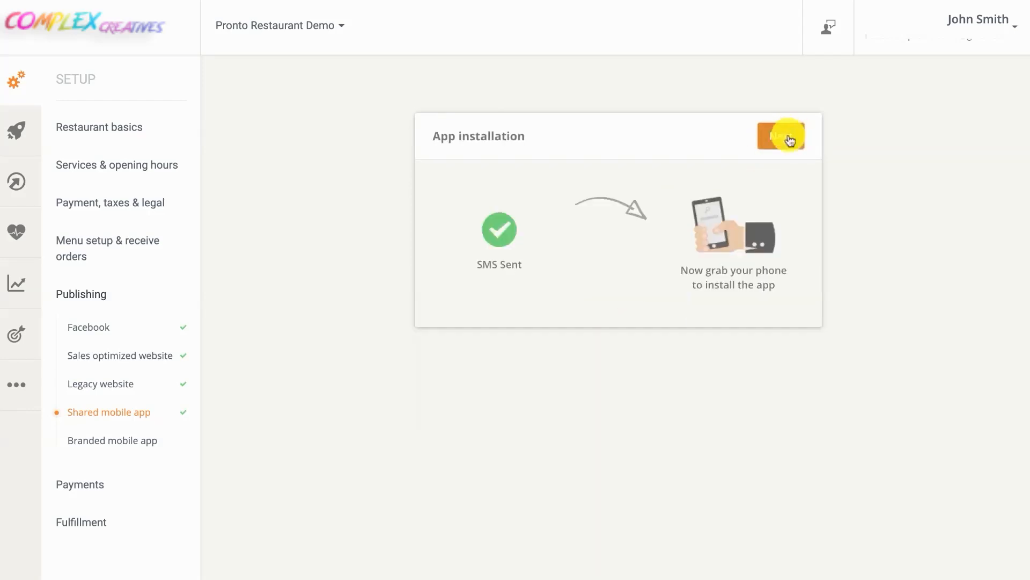
left_click(790, 138)
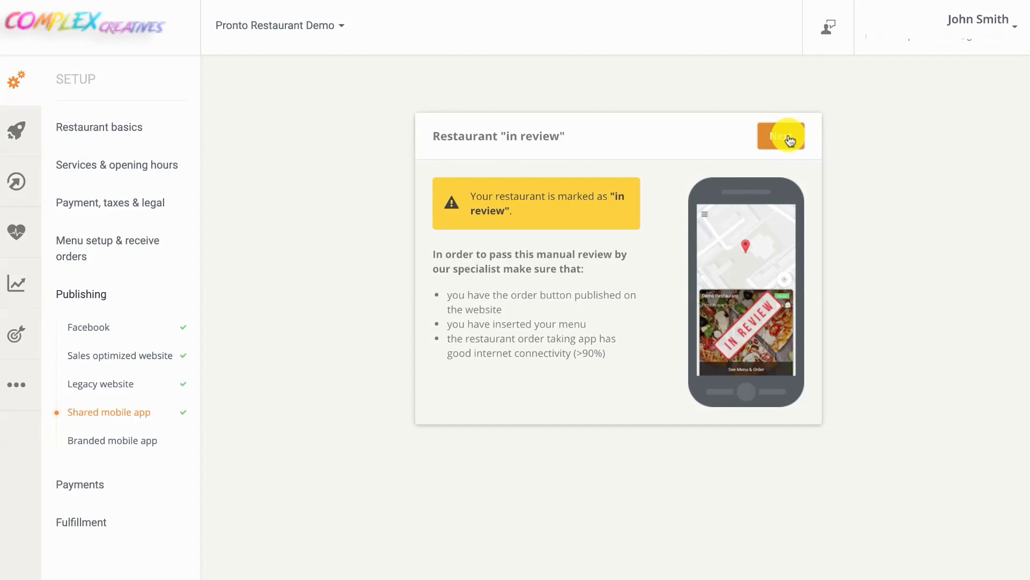
left_click(789, 138)
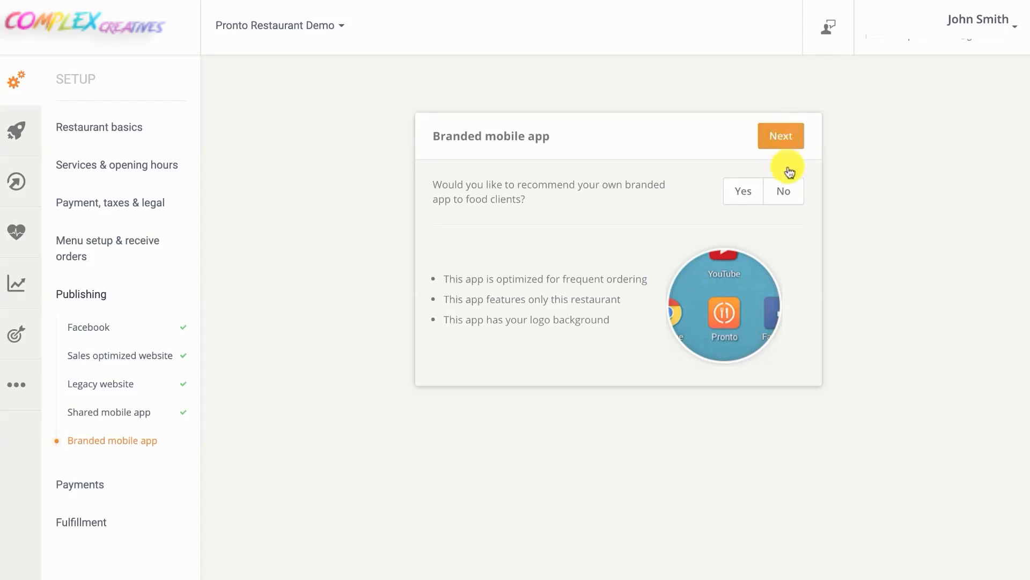
Decline both the branded mobile app and online credit card payments
left_click(787, 193)
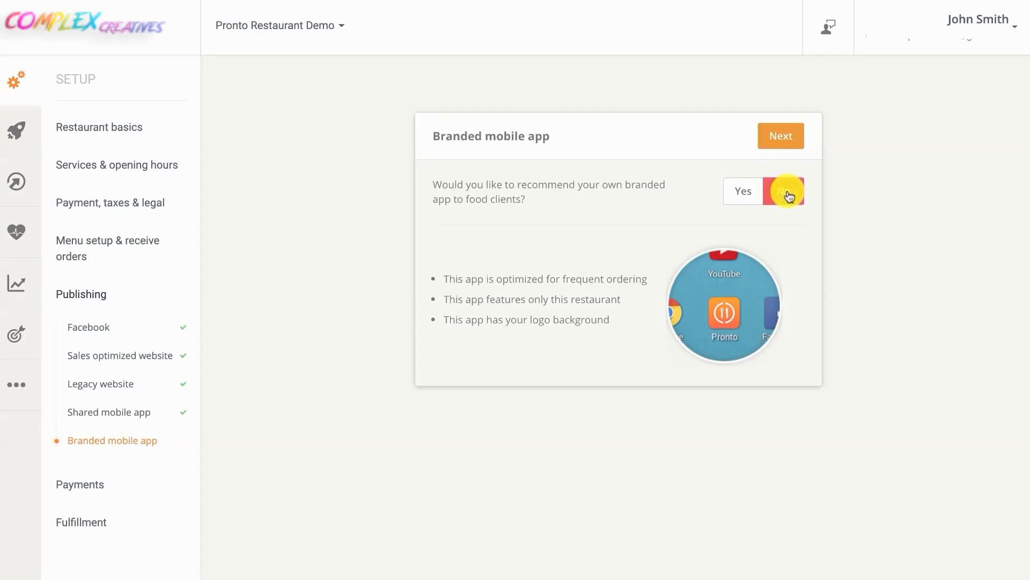
left_click(784, 137)
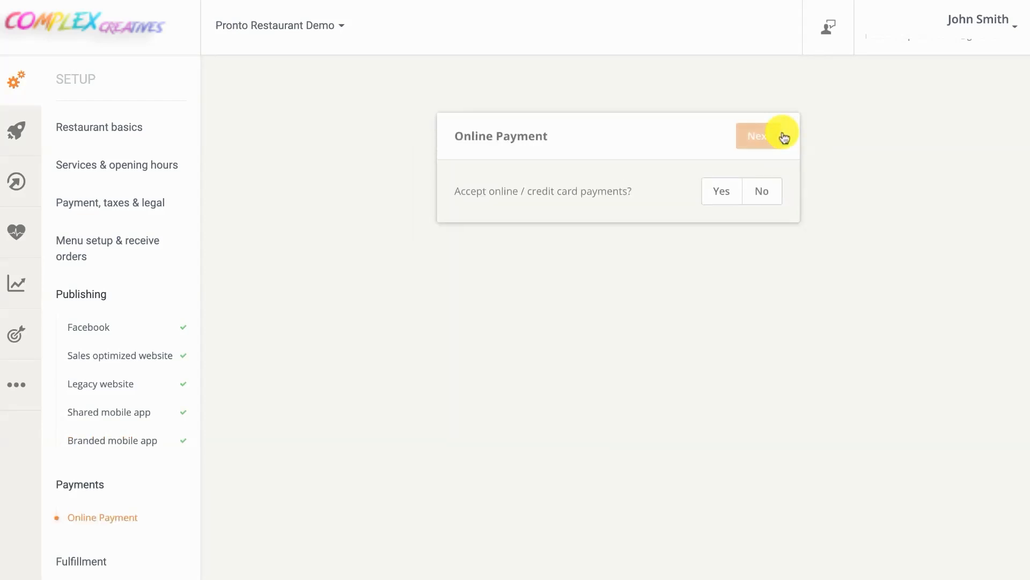
left_click(763, 190)
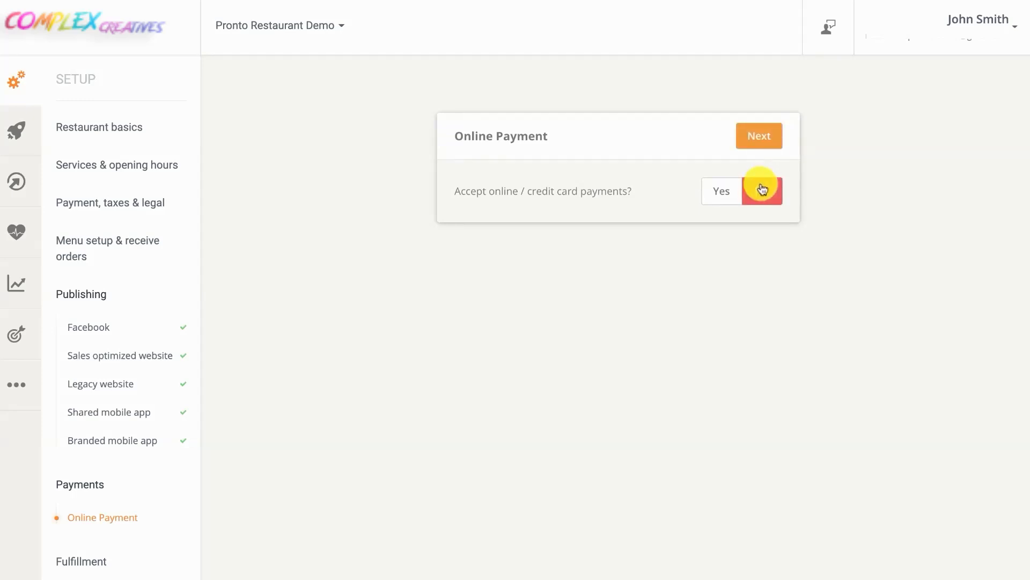
left_click(764, 139)
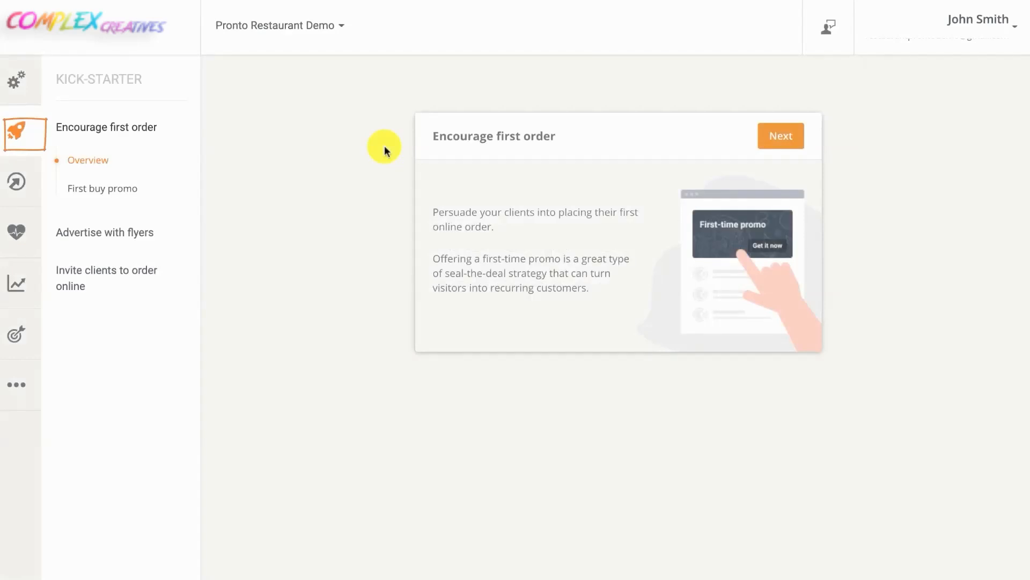
Go through the Encourage first order overview and choose Yes for the first buy promo
left_click(762, 140)
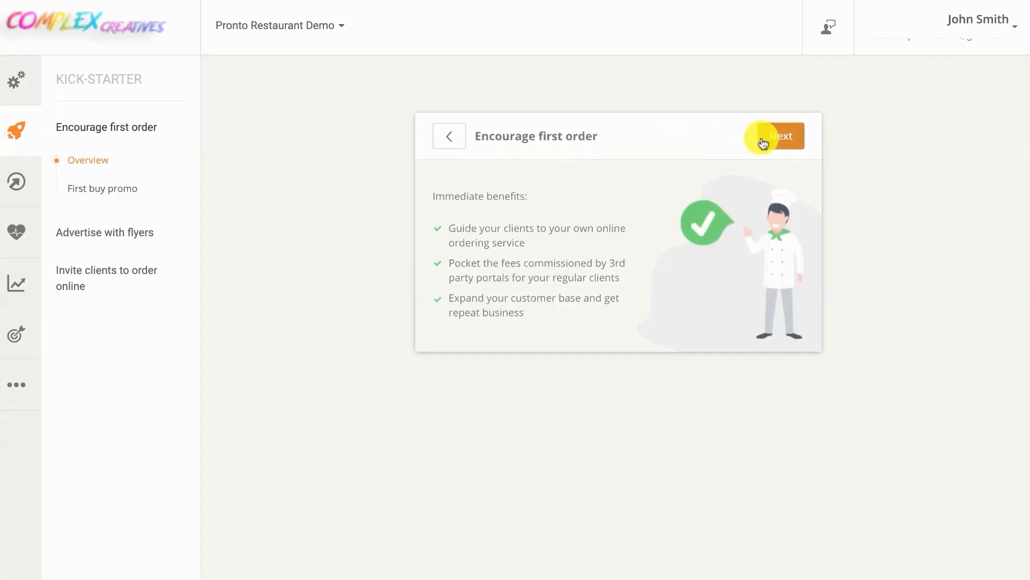
left_click(762, 141)
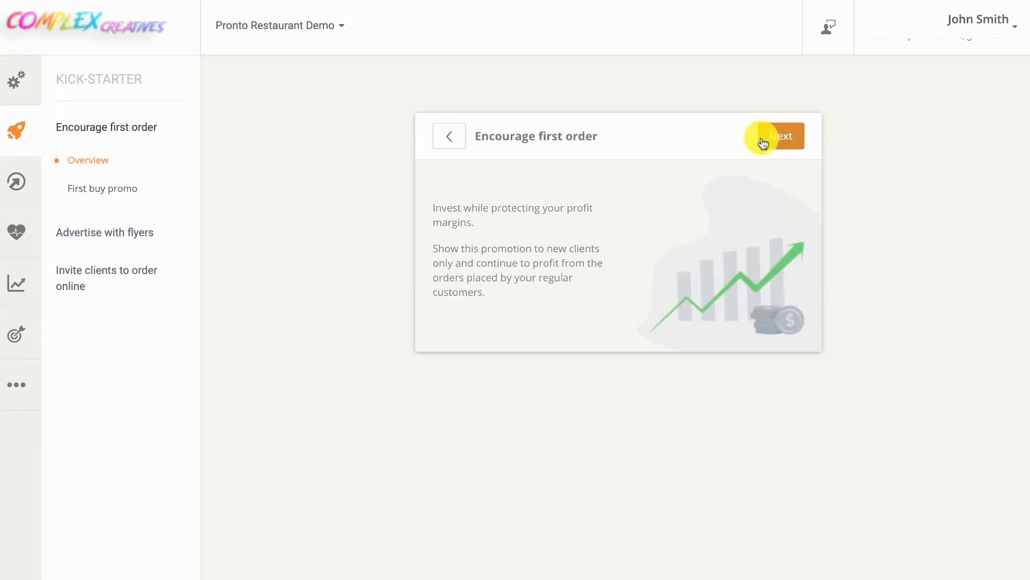
left_click(762, 140)
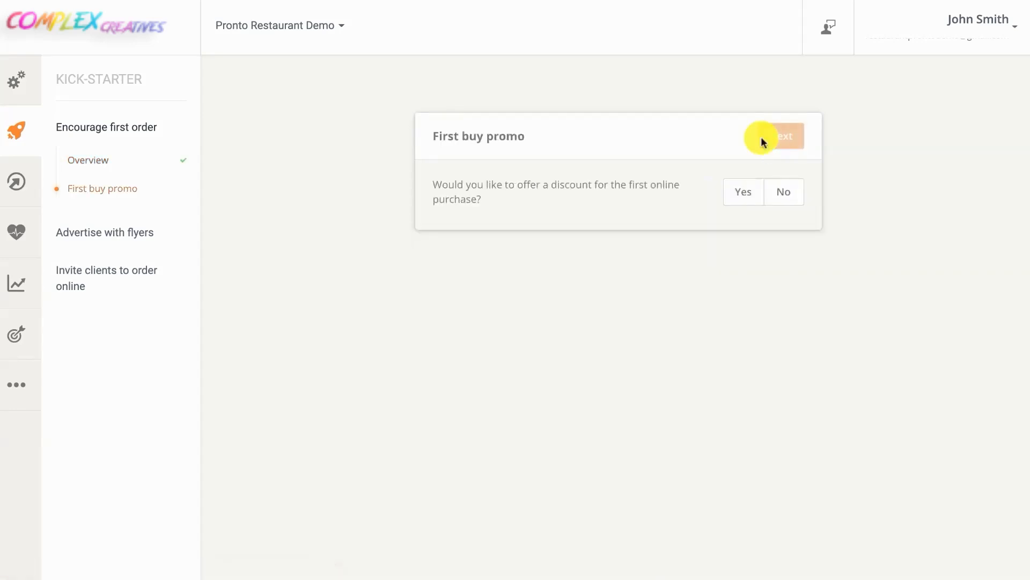
left_click(745, 191)
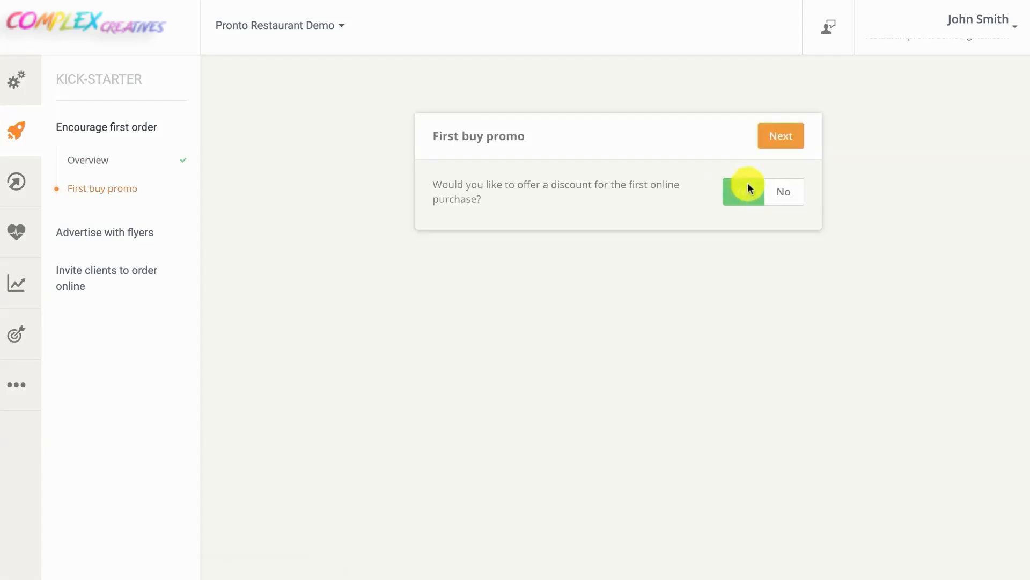
left_click(774, 146)
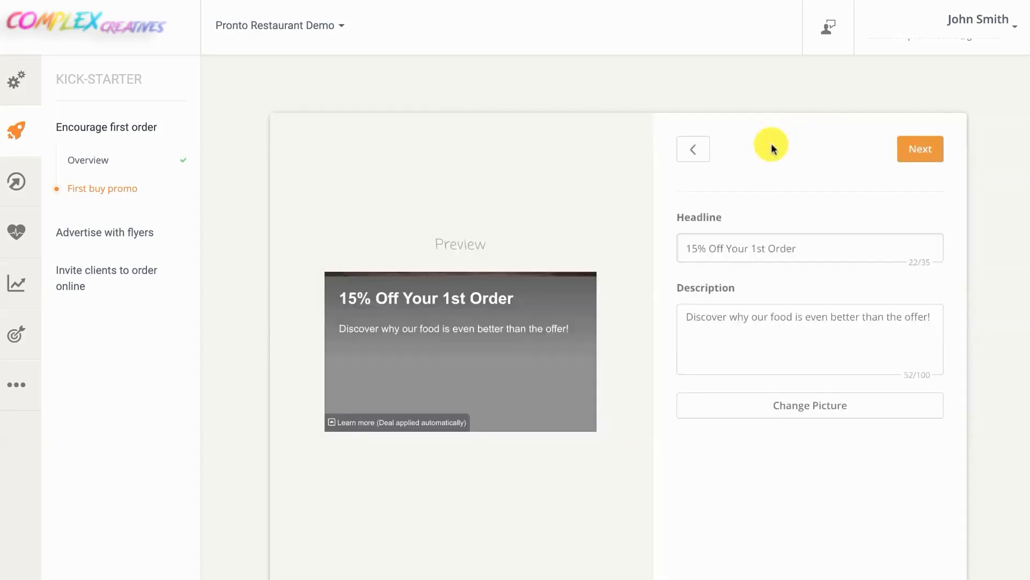
Change the headline to '20% Off Your 1st Order' and the discount to 20, then save
double_click(699, 215)
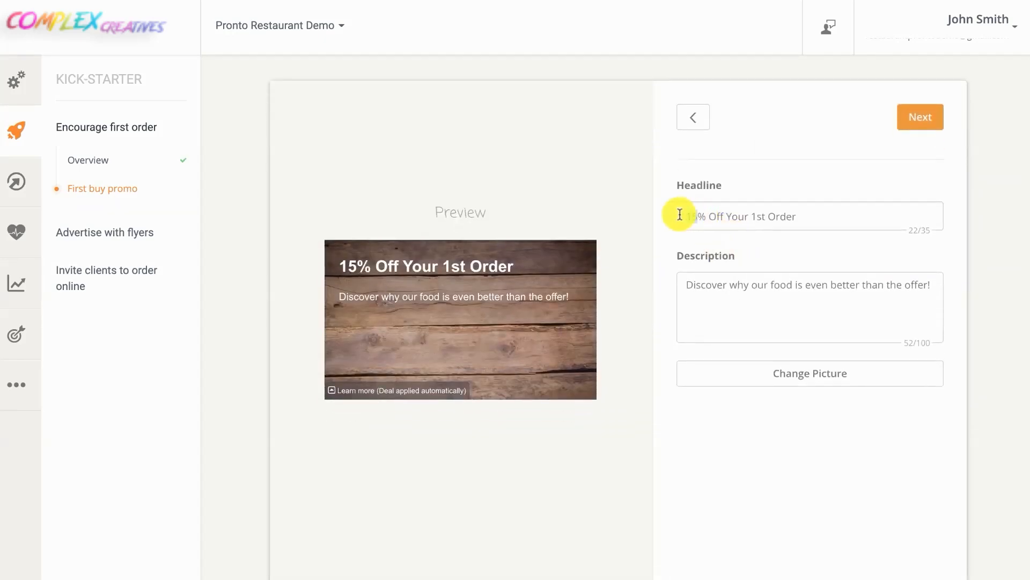
type("20")
left_click(919, 116)
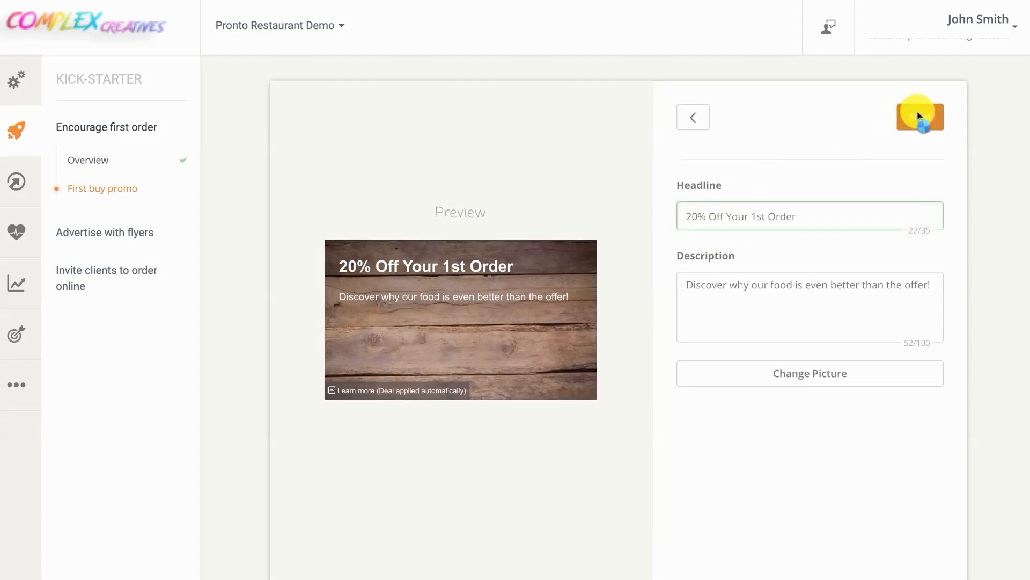
double_click(699, 186)
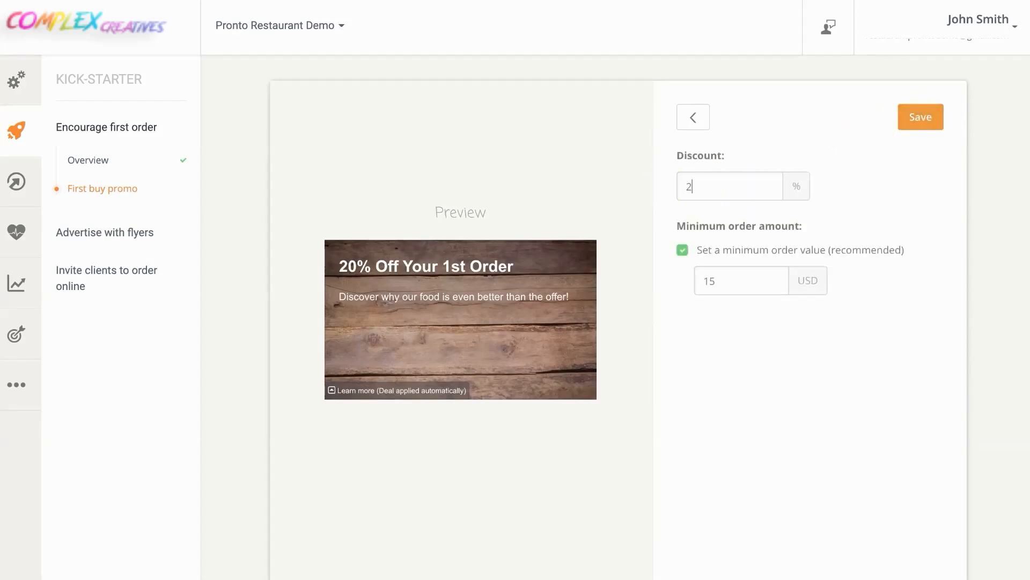
type("20")
left_click(917, 121)
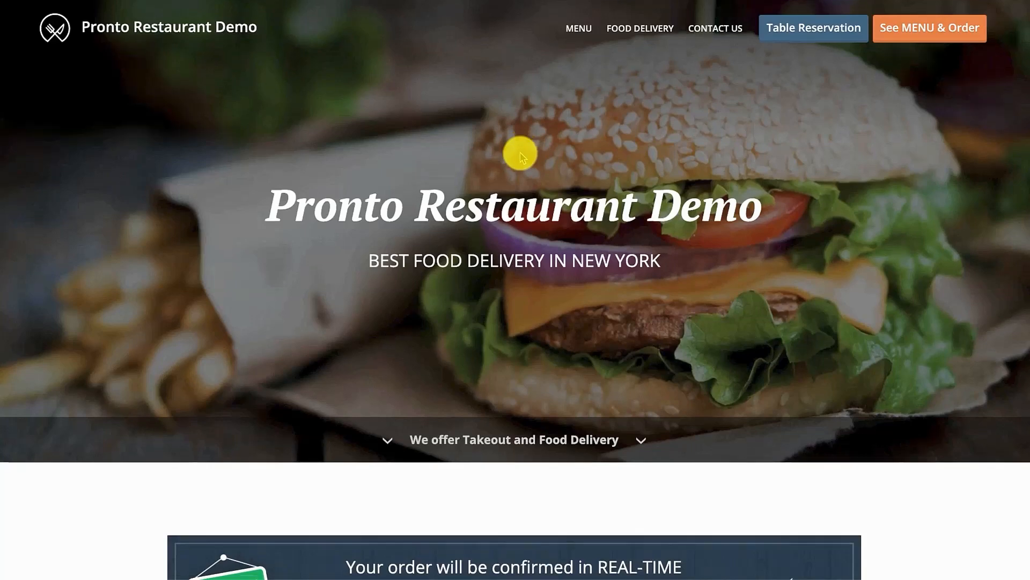
Add Owl Wings with Hot flavour and Blue Cheese dressing to the cart
scroll(520, 155, "down", 5)
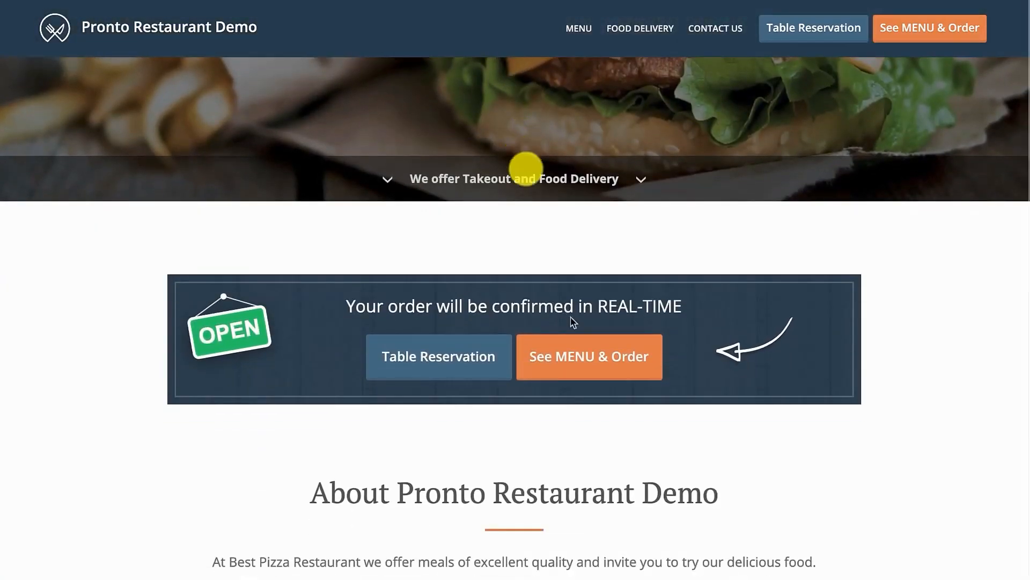
left_click(592, 354)
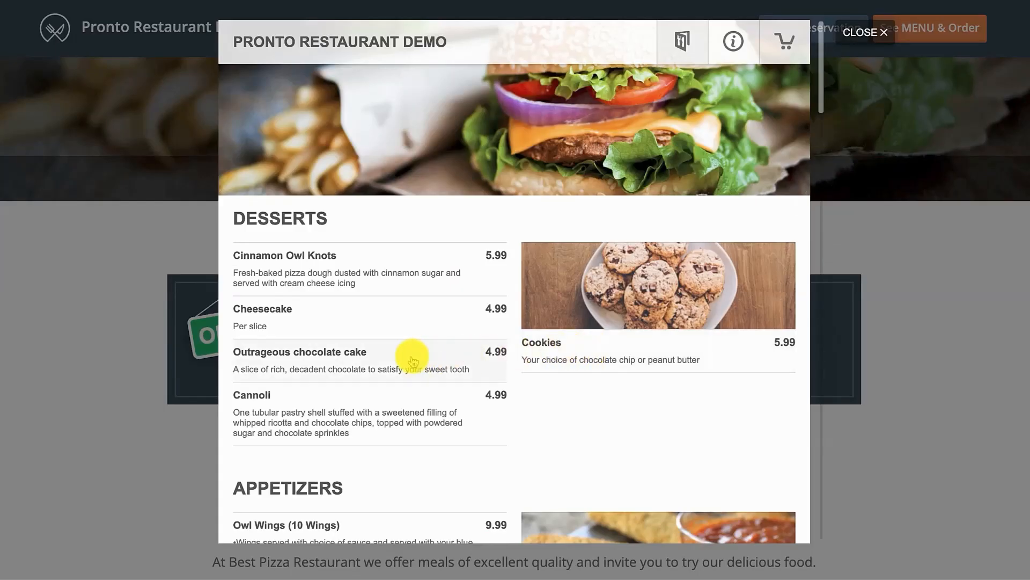
scroll(414, 358, "down", 3)
left_click(413, 386)
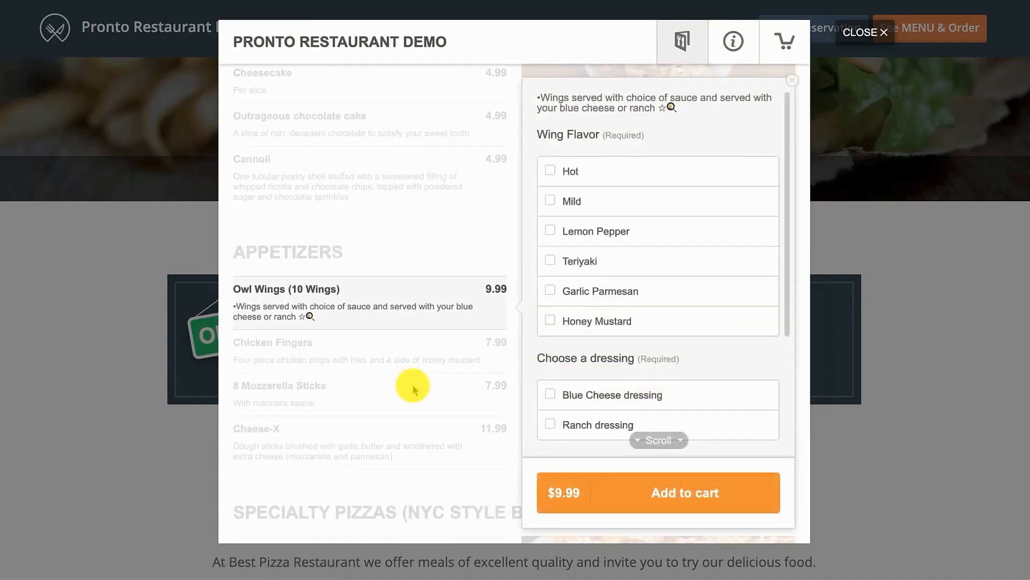
left_click(549, 169)
left_click(551, 394)
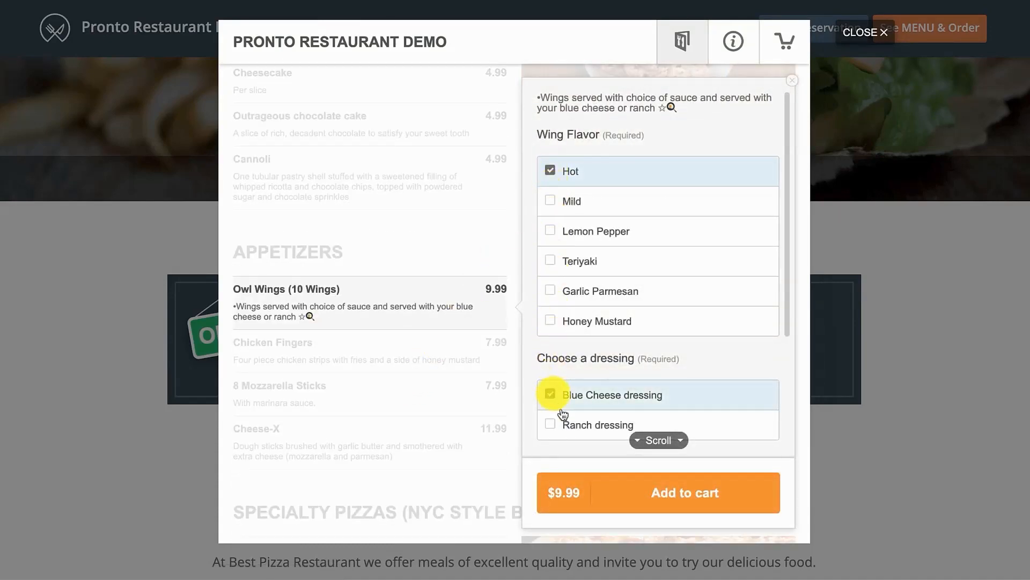
left_click(605, 490)
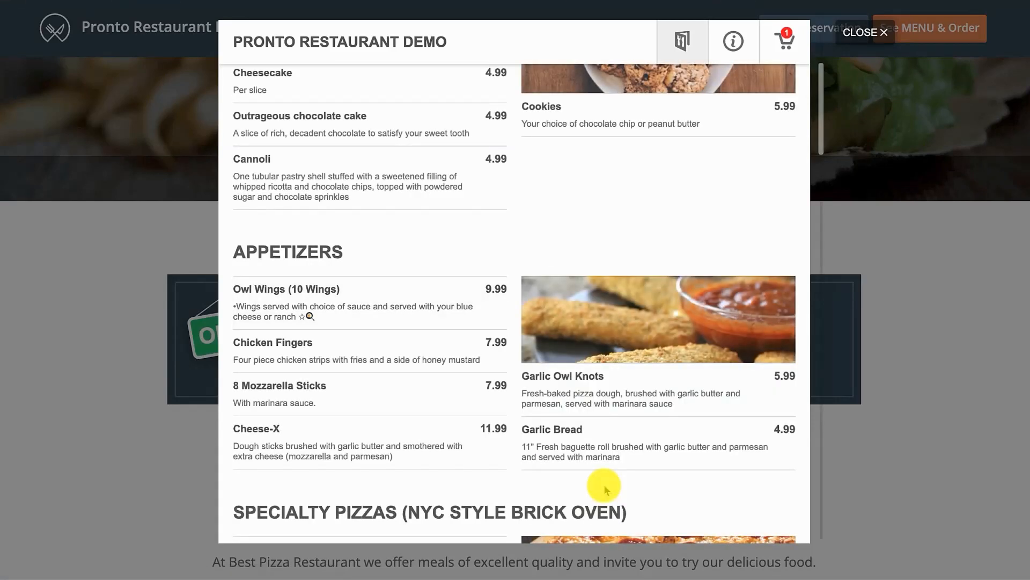
Fill in and save the customer's contact details at checkout
left_click(785, 38)
left_click(424, 115)
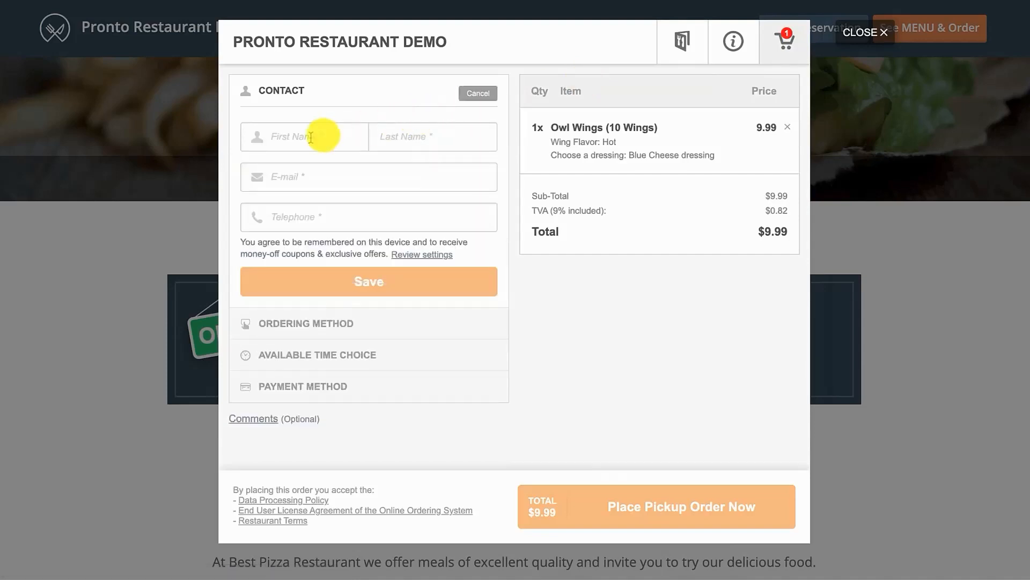
left_click(310, 137)
left_click(308, 171)
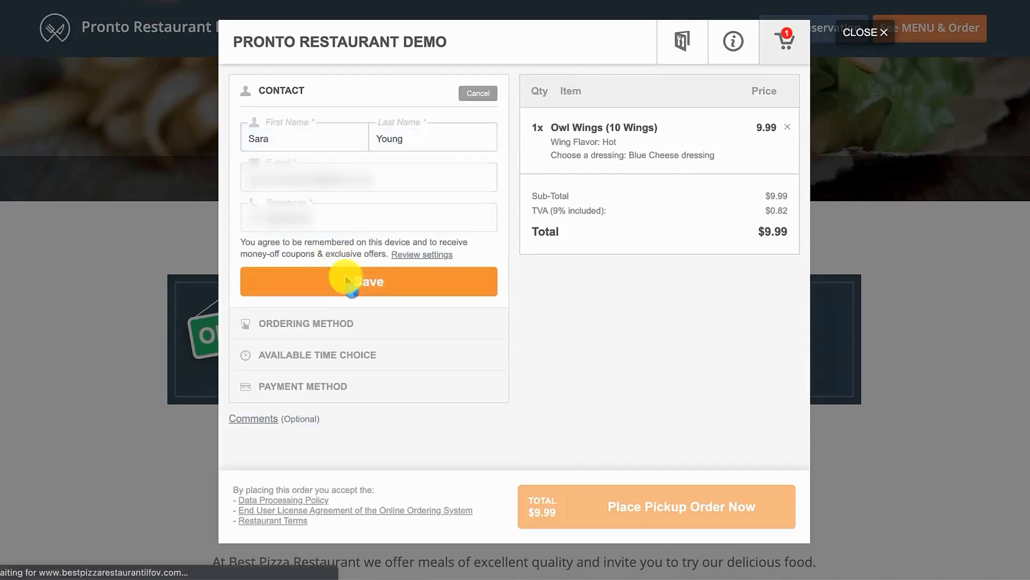
left_click(279, 280)
Choose Pickup, As soon as possible, and Cash payment, then place the order
left_click(481, 184)
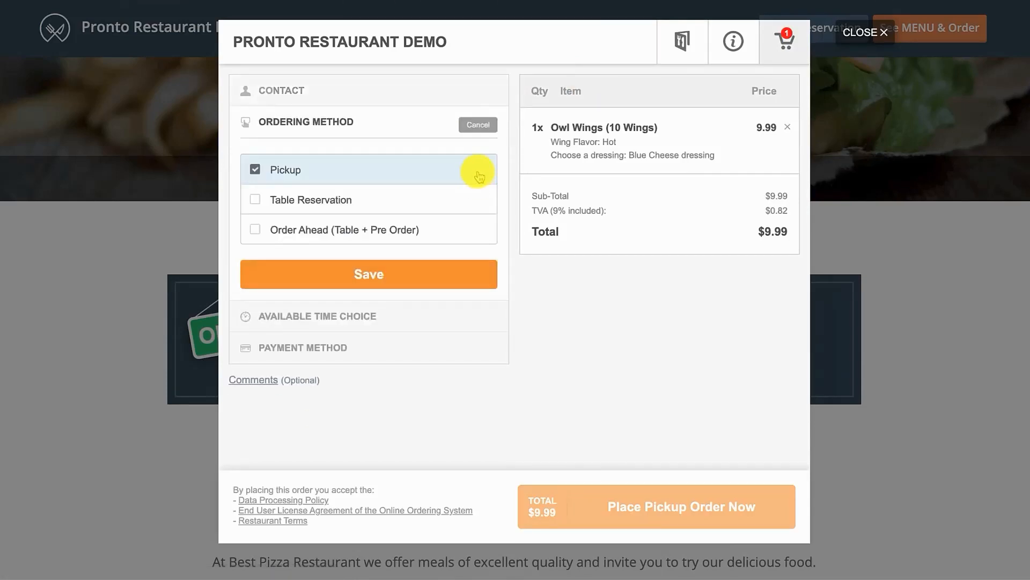
left_click(419, 288)
left_click(482, 255)
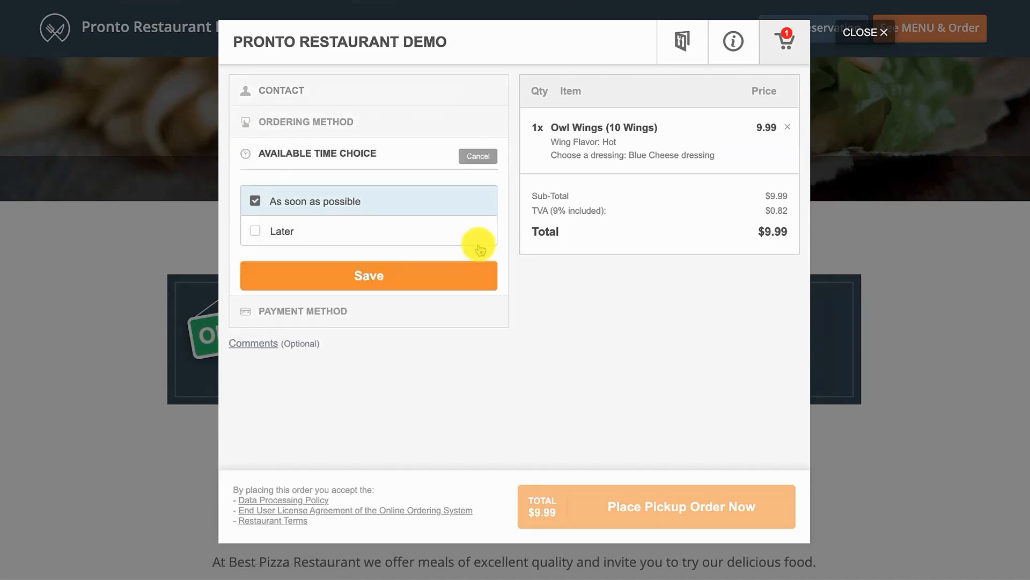
left_click(453, 275)
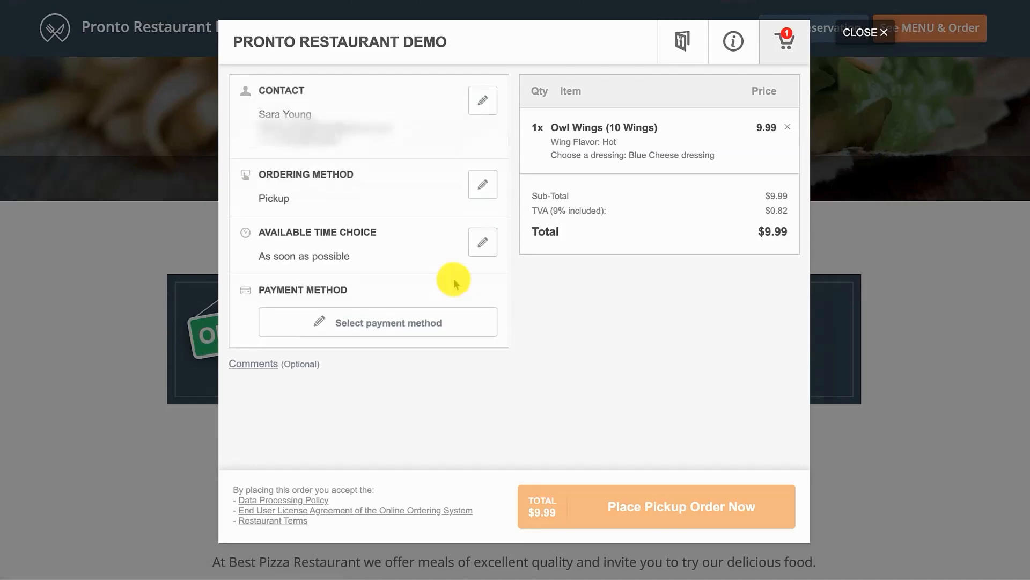
left_click(445, 320)
left_click(431, 341)
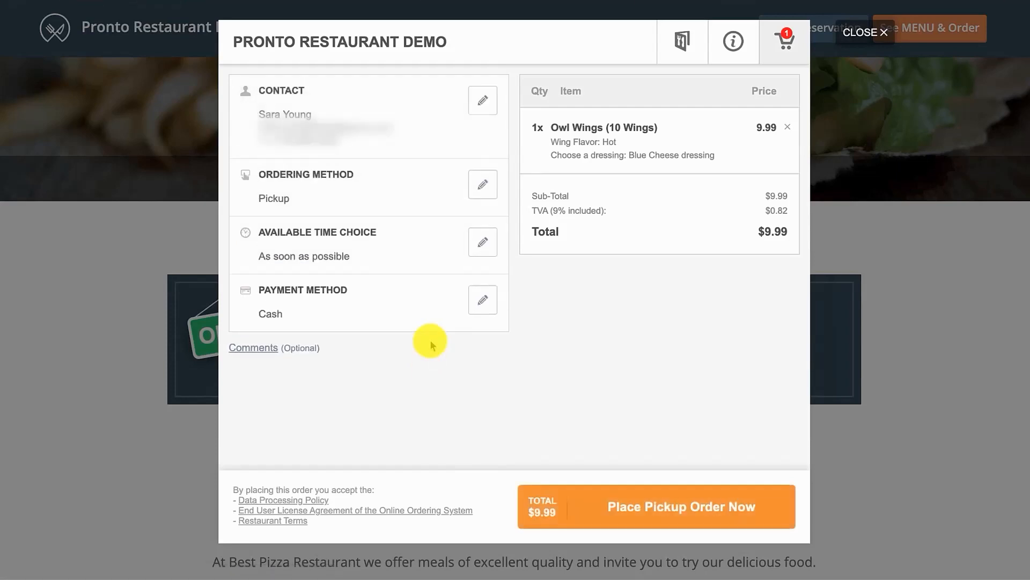
left_click(667, 506)
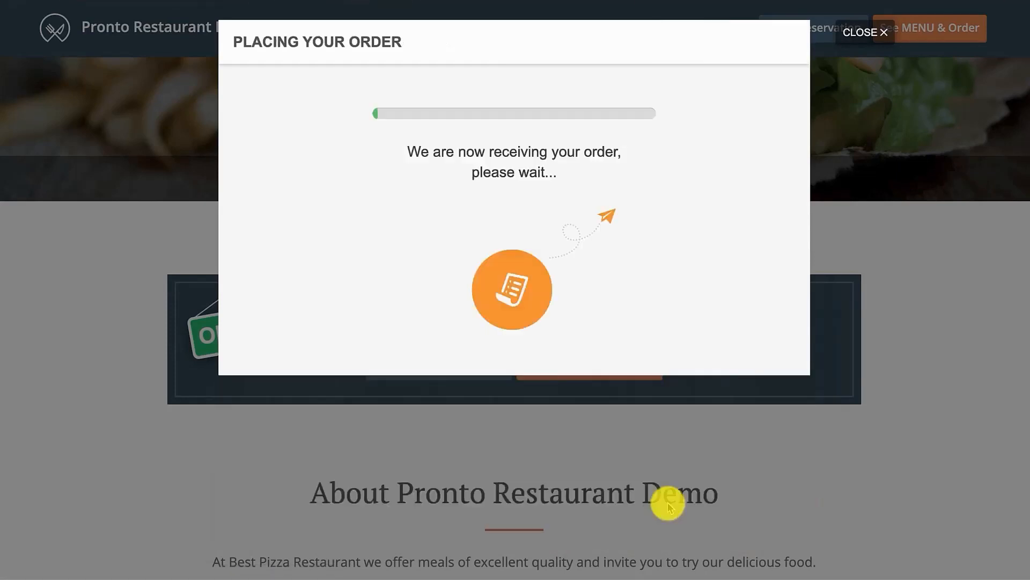